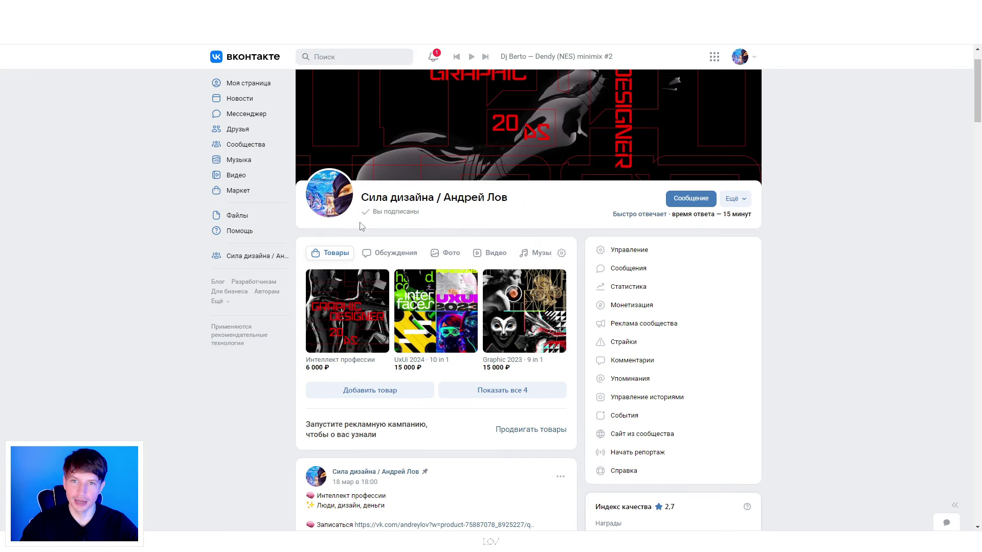
# - Open the latest page of the 'Разбор работы за 322р' topic from the community's Обсуждения
pyautogui.click(399, 254)
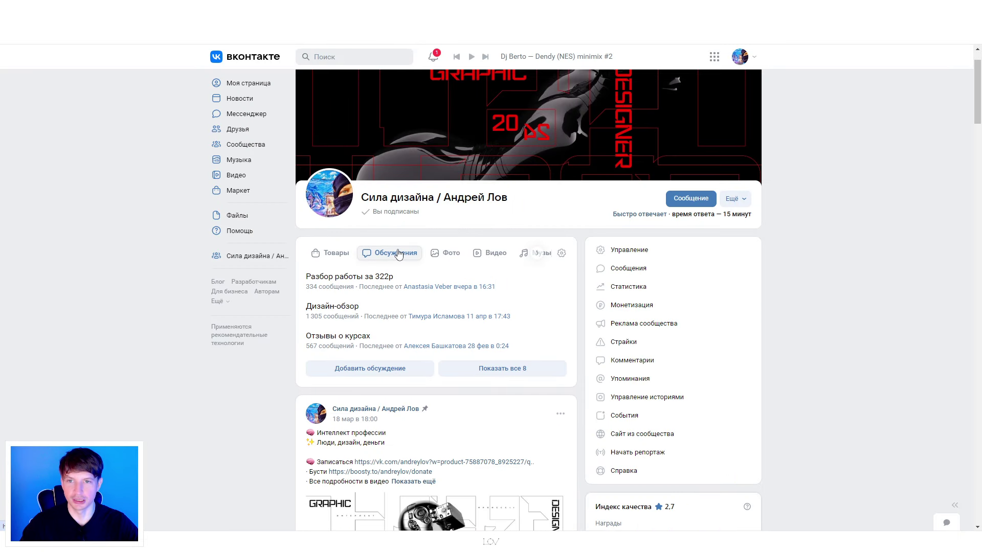
pyautogui.click(353, 279)
pyautogui.click(330, 253)
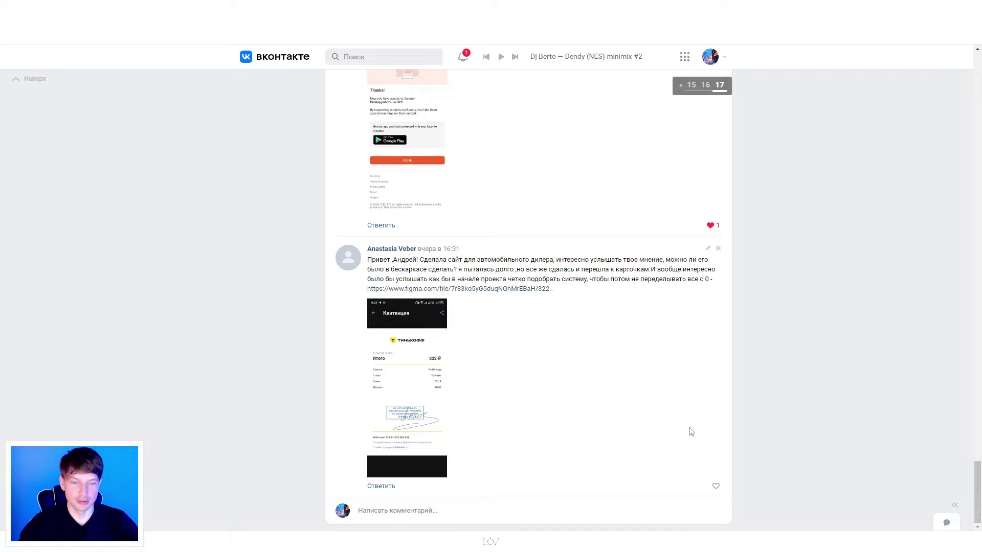
# - Like the comment requesting feedback on the car-dealer website
pyautogui.click(716, 486)
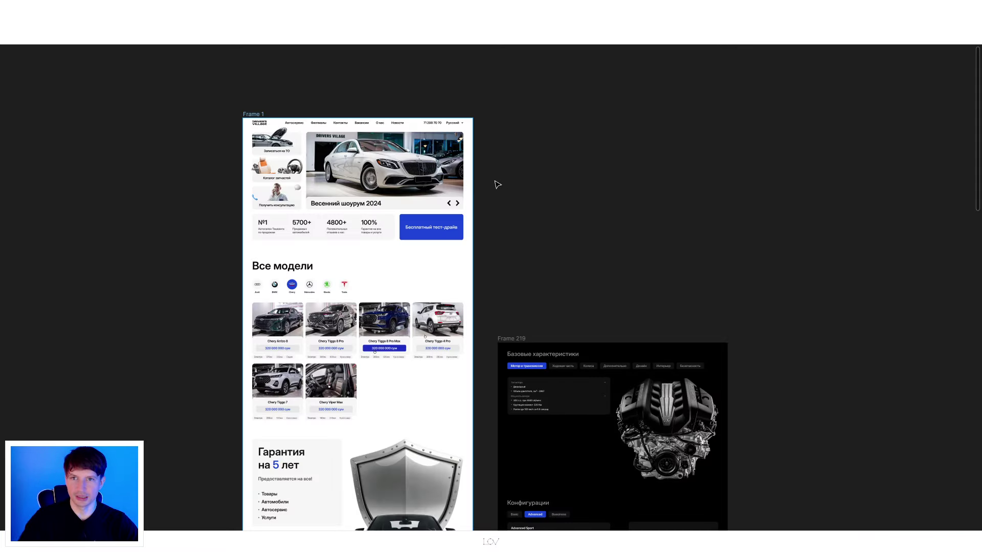
# - Zoom into the Drivers Village hero of Frame 1 to inspect it
pyautogui.scroll(5, 286, 112)
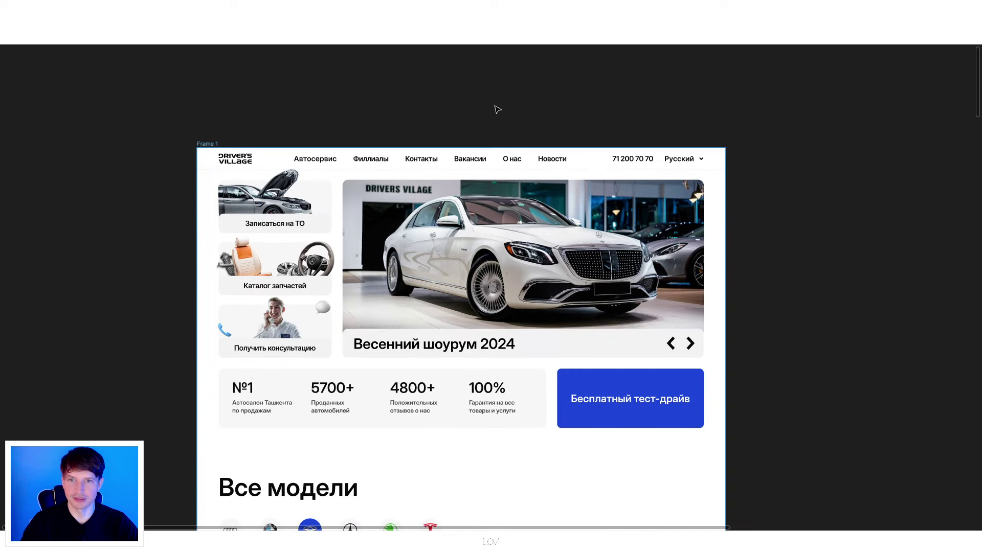
pyautogui.scroll(2, 403, 137)
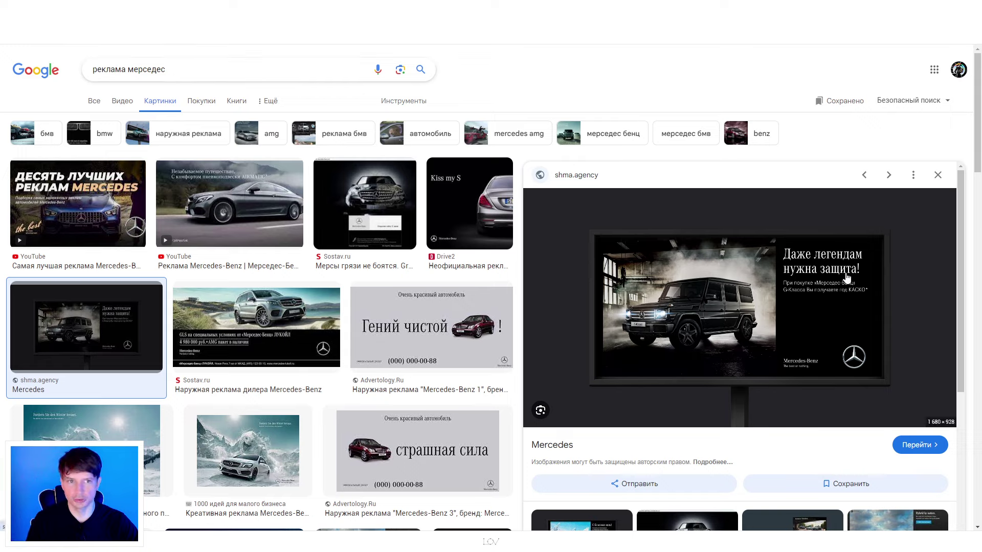
pyautogui.moveTo(844, 276)
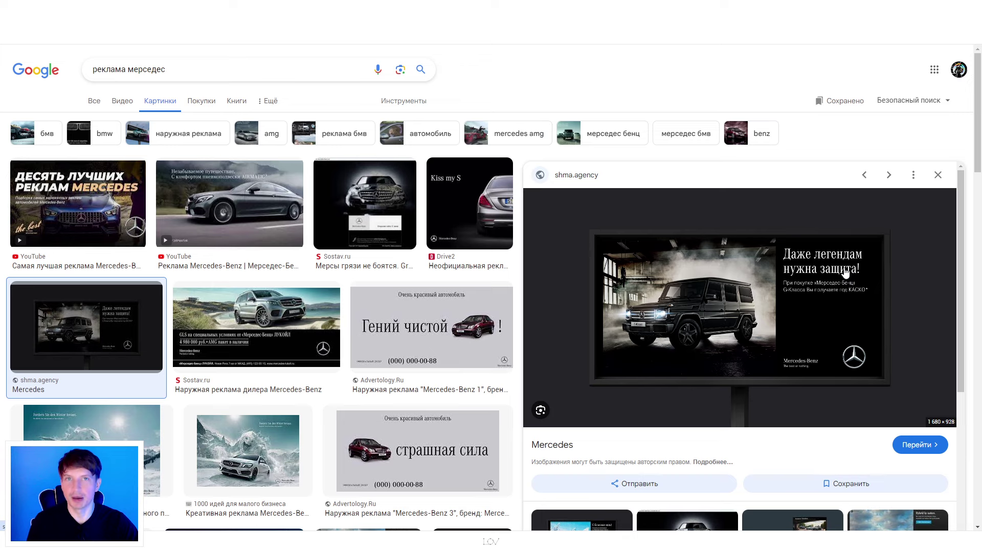
# - Preview the 'Гений чистой Mercedes' ad image in Google Images
pyautogui.click(457, 342)
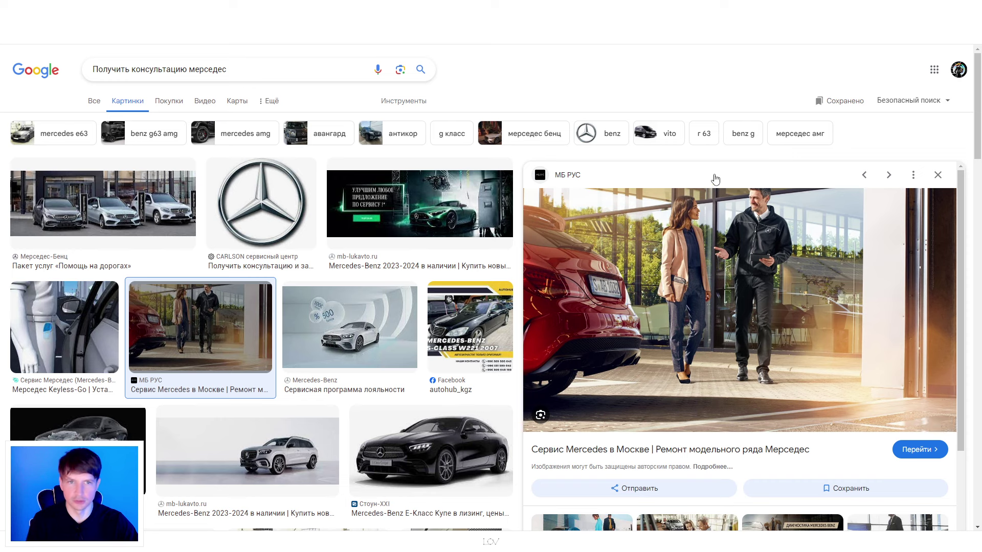
# - Preview the silver Mercedes GLS photo, then return to the МБ РУС image
pyautogui.click(289, 450)
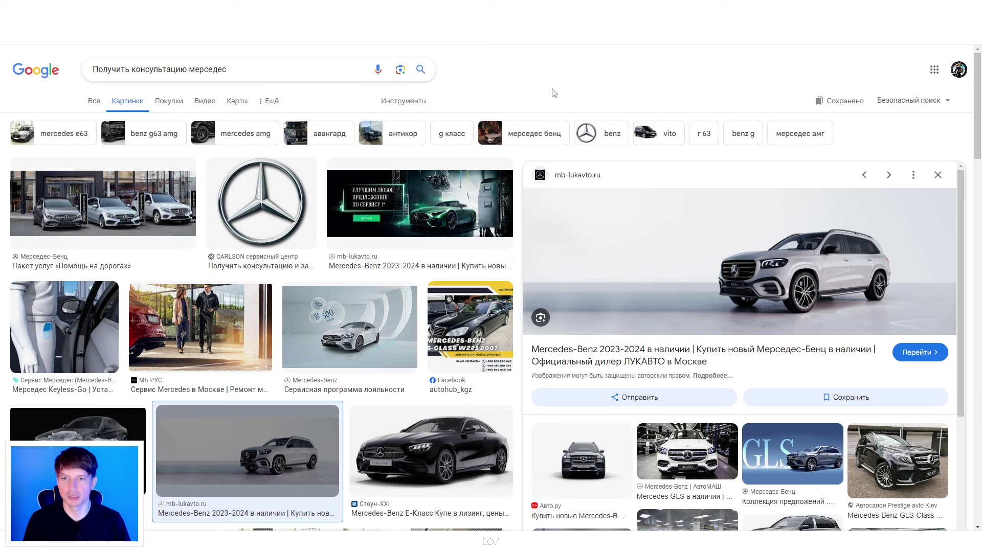
pyautogui.press('Up')
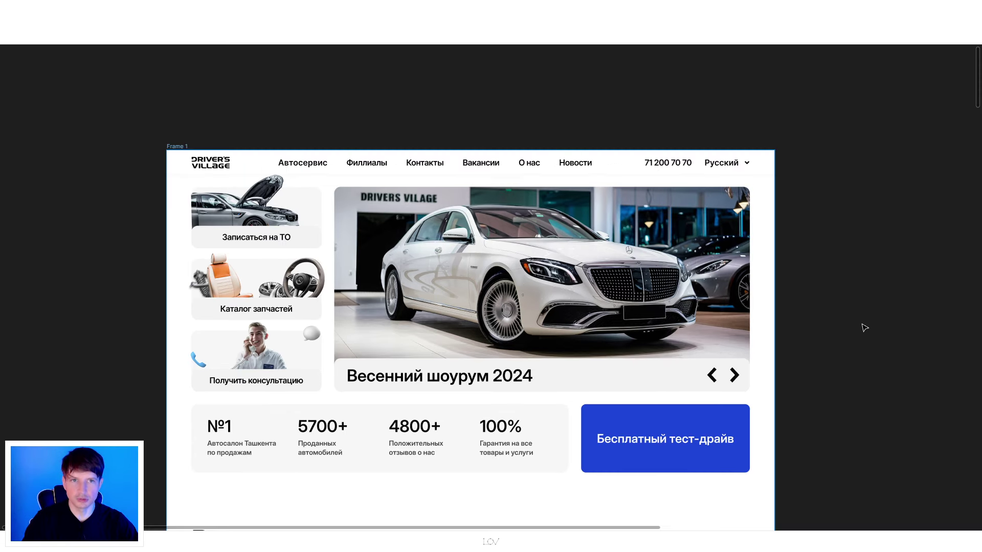
# - Survey the full Drivers Village page and the dark Frame 219 side by side
pyautogui.scroll(-5, 865, 327)
pyautogui.moveTo(869, 329); pyautogui.dragTo(478, 131)
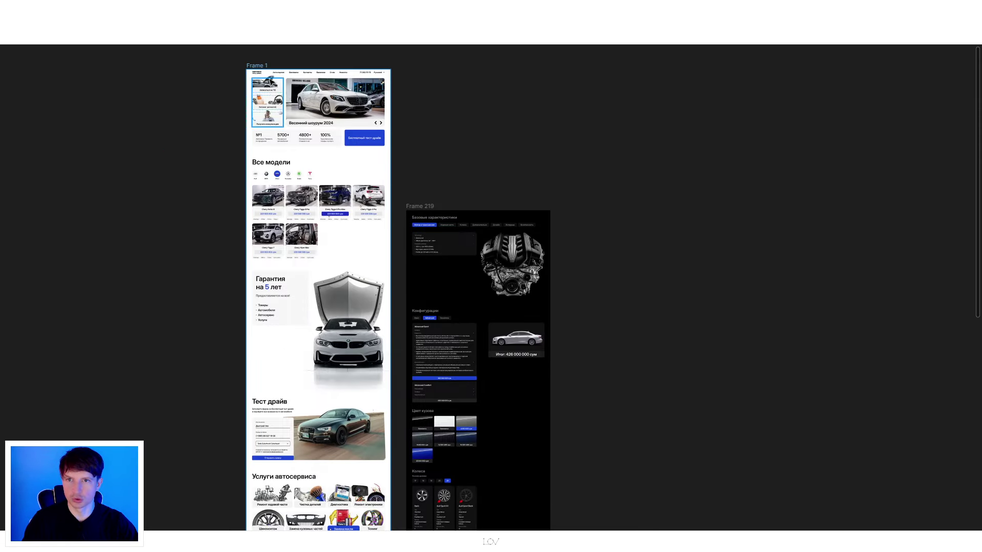
pyautogui.scroll(-2, 363, 307)
pyautogui.scroll(-3, 366, 409)
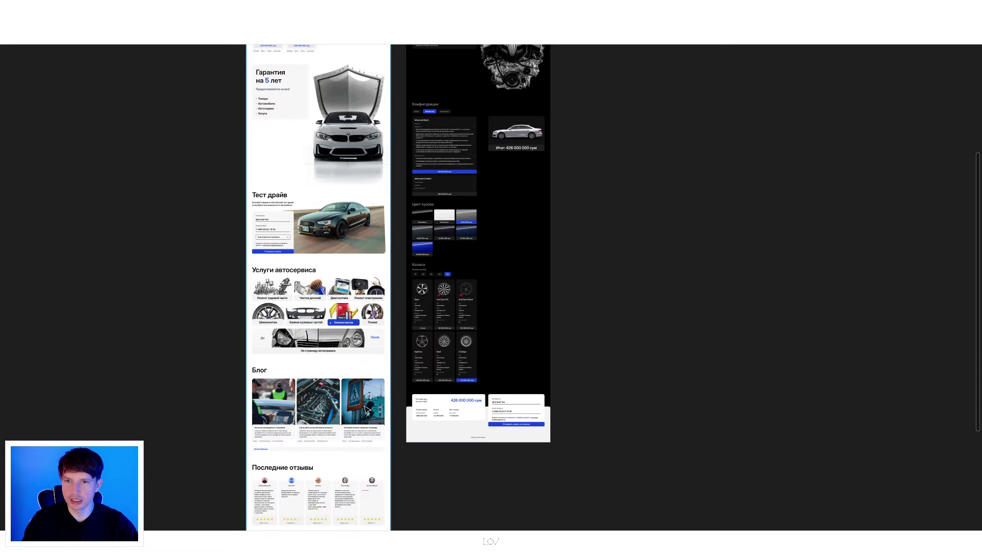
pyautogui.scroll(-3, 366, 410)
pyautogui.scroll(4, 550, 338)
pyautogui.scroll(3, 550, 337)
pyautogui.scroll(2, 376, 146)
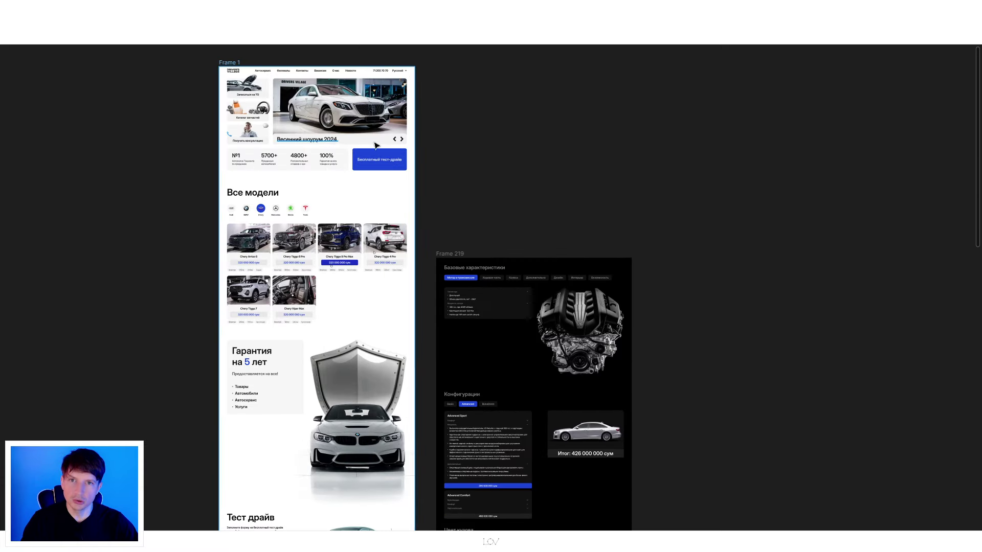
pyautogui.moveTo(500, 147); pyautogui.dragTo(556, 198)
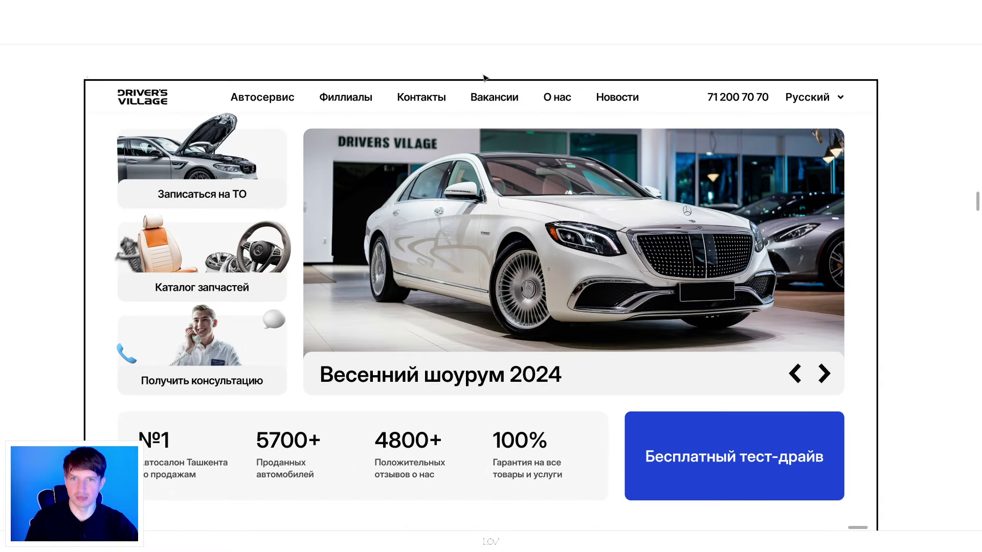
pyautogui.scroll(-6, 891, 254)
pyautogui.scroll(-9, 895, 290)
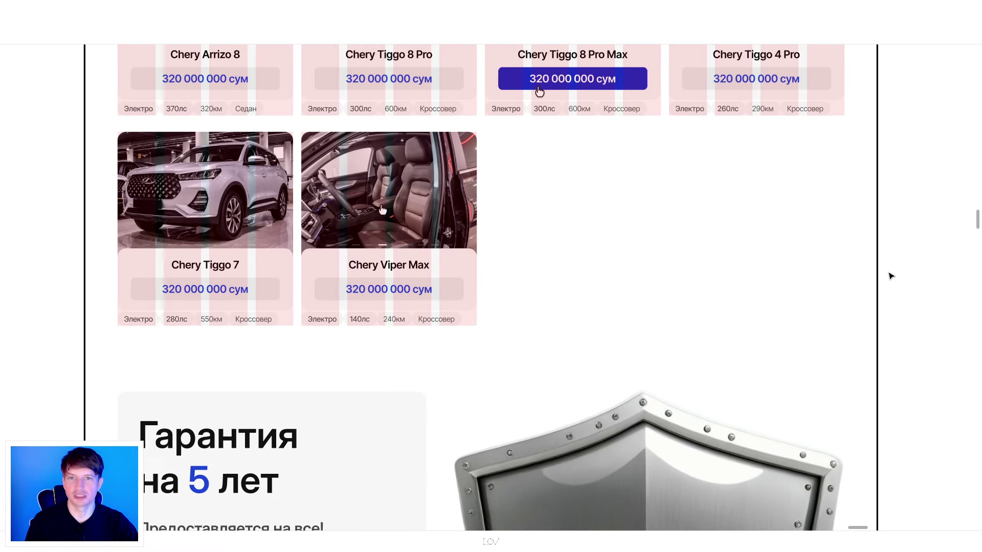
pyautogui.scroll(-7, 890, 274)
pyautogui.scroll(-4, 891, 273)
pyautogui.scroll(12, 890, 269)
pyautogui.scroll(7, 890, 264)
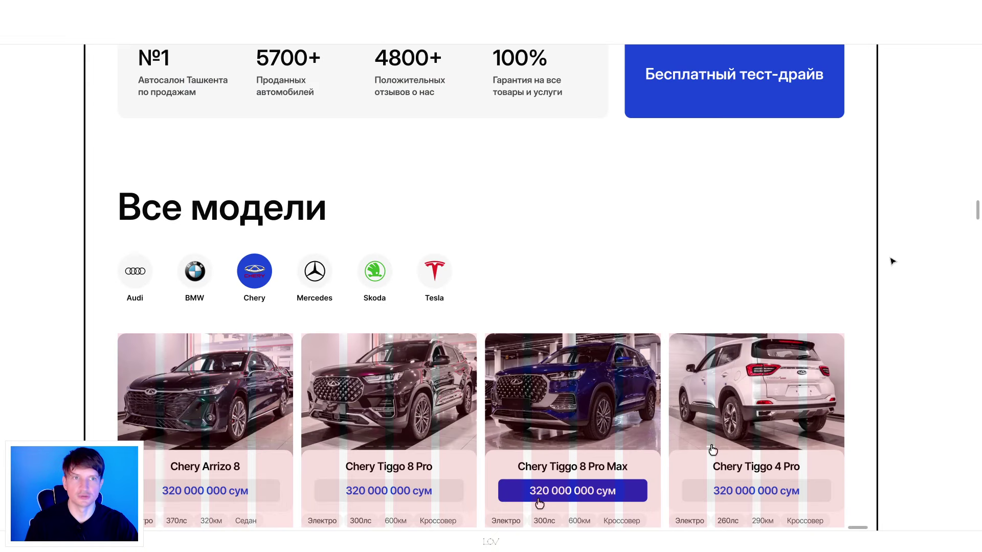
pyautogui.scroll(7, 891, 260)
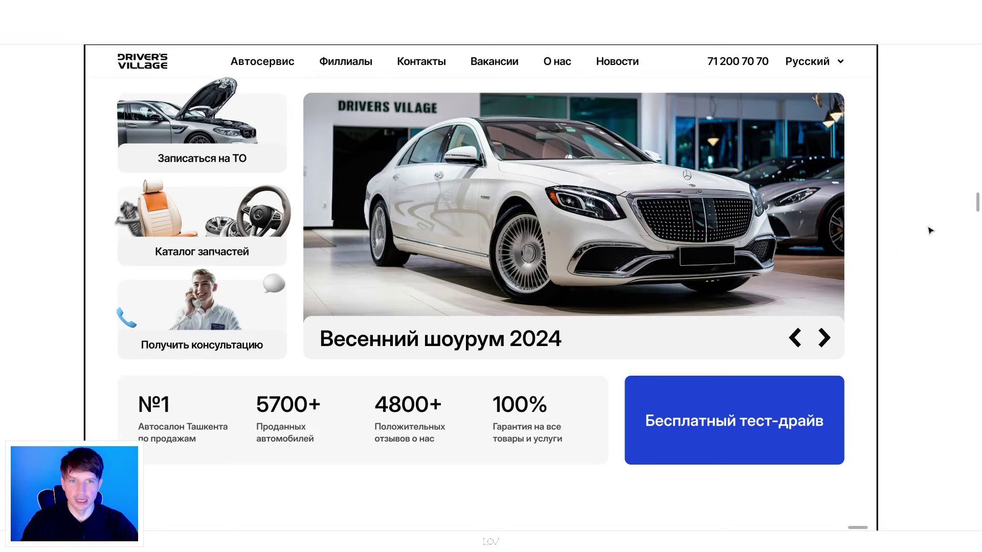
pyautogui.moveTo(903, 176); pyautogui.dragTo(907, 201)
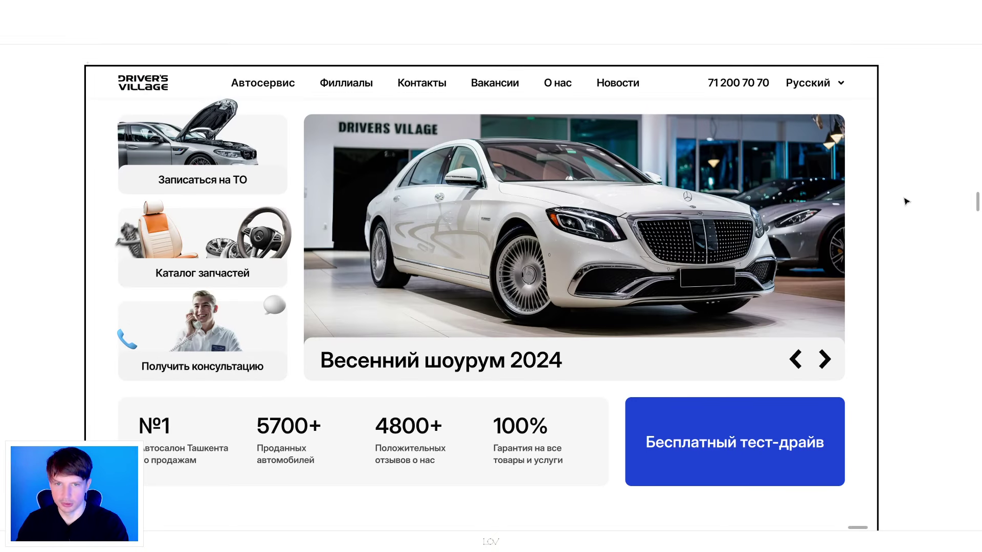
pyautogui.hotkey('shift', '0')
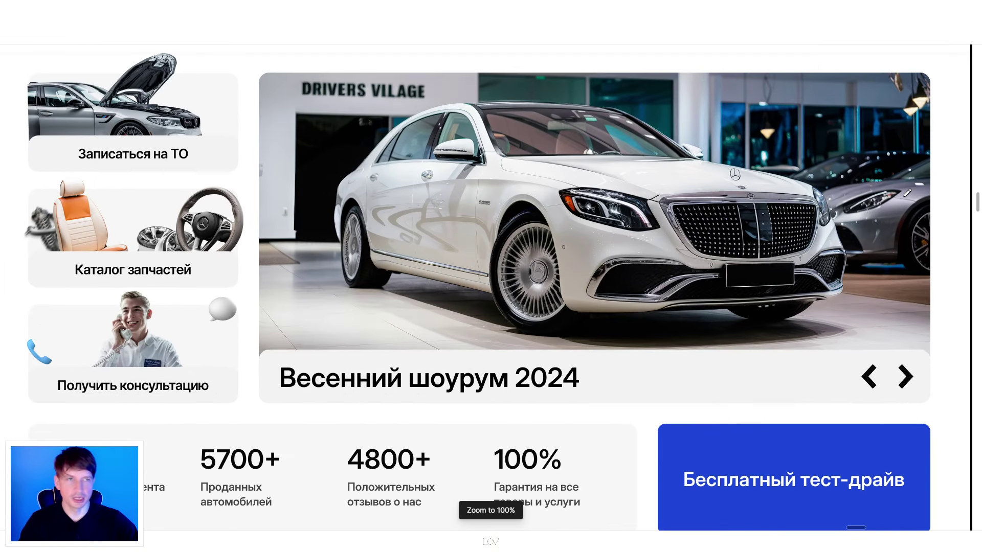
pyautogui.scroll(2, 821, 205)
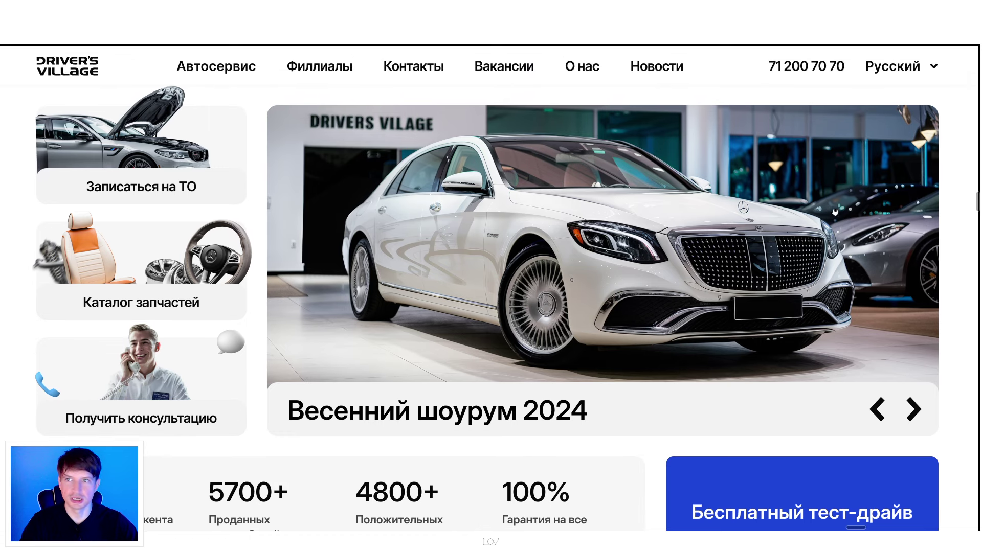
pyautogui.moveTo(831, 207); pyautogui.dragTo(837, 206)
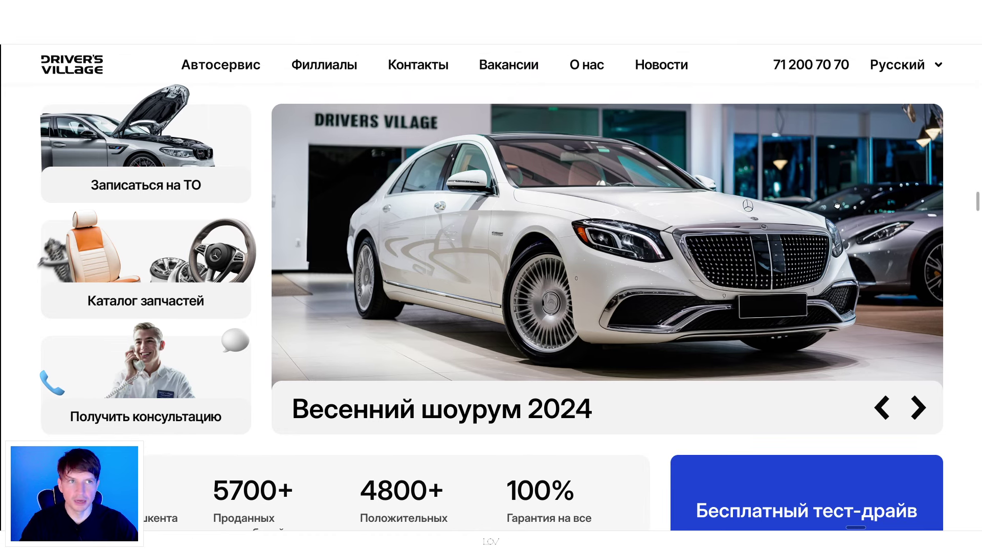
pyautogui.hscroll(1, 820, 201)
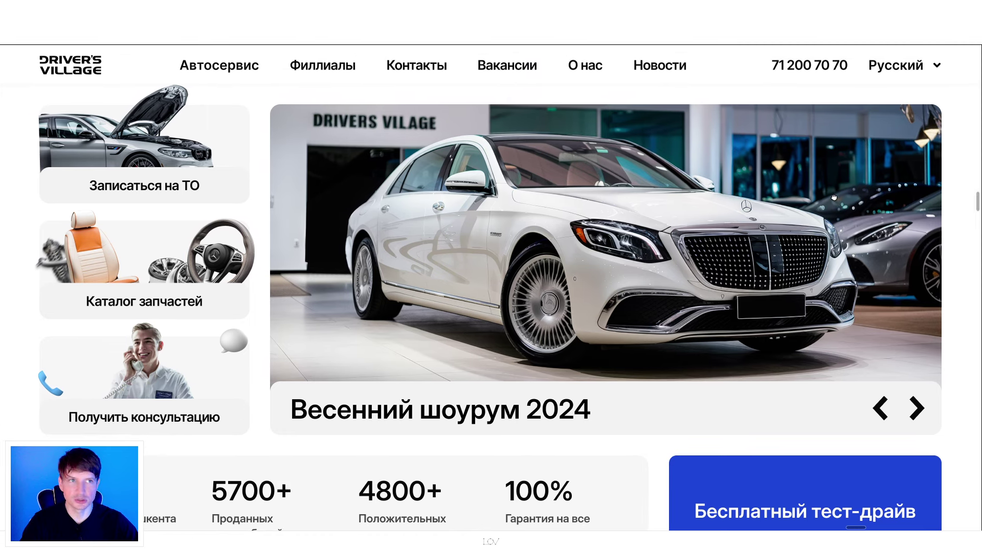
pyautogui.moveTo(833, 197); pyautogui.dragTo(834, 196)
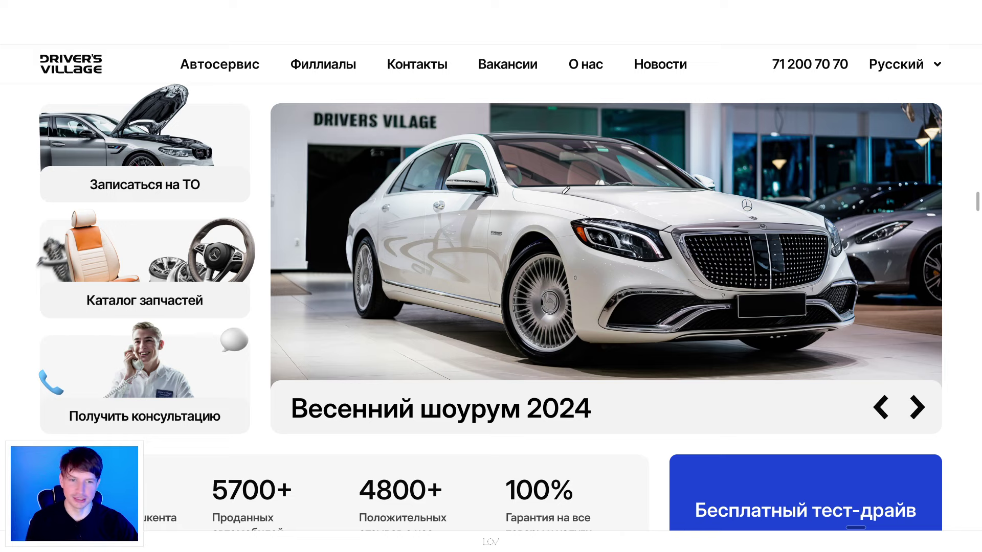
pyautogui.scroll(-1, 491, 241)
pyautogui.scroll(1, 442, 278)
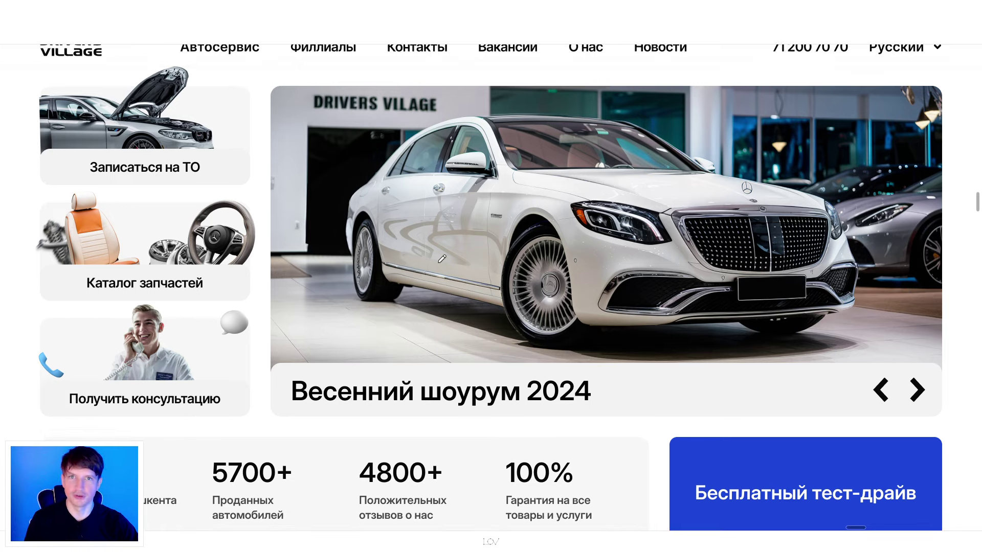
pyautogui.scroll(-1, 420, 231)
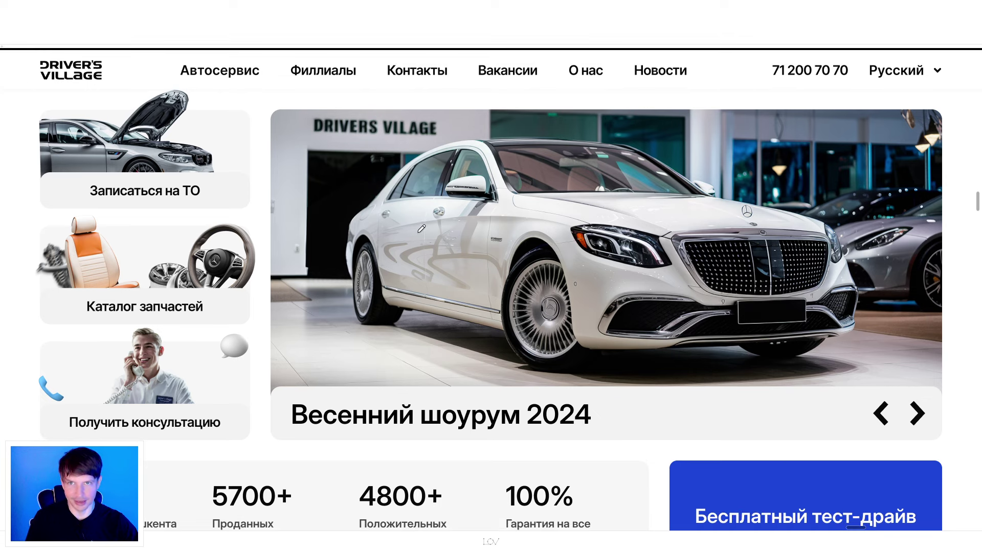
pyautogui.scroll(-1, 421, 231)
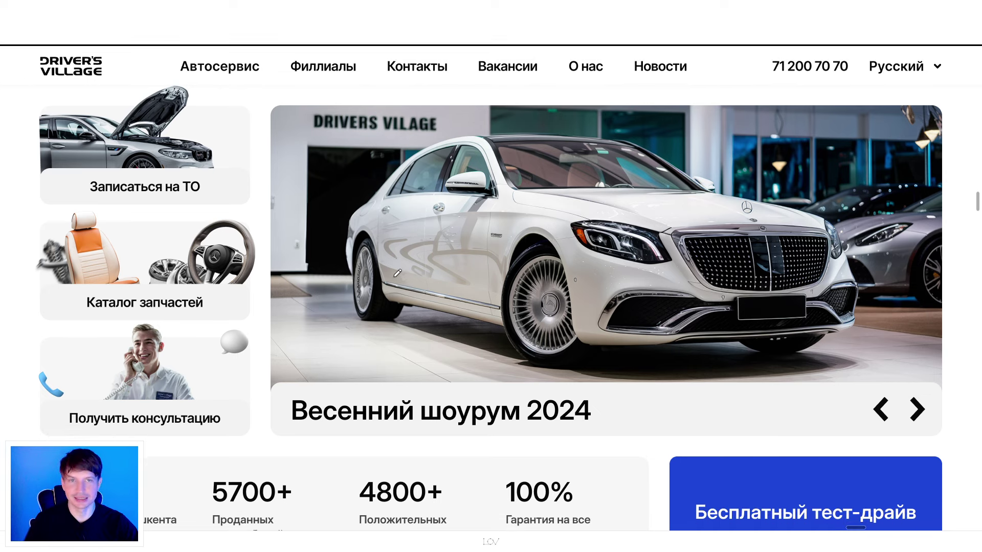
pyautogui.scroll(-1, 398, 272)
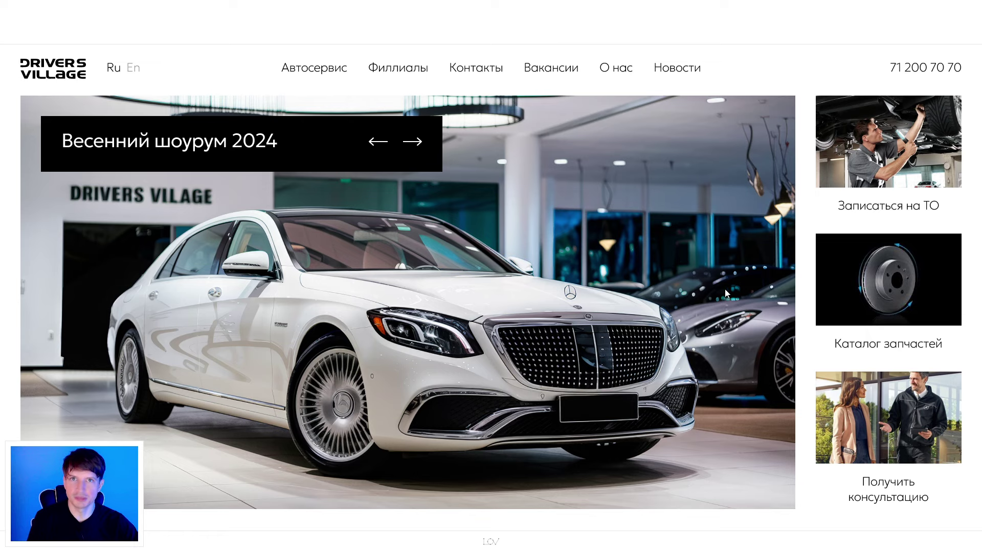
# - Scroll through the reference and draft pages full-screen, then restore the editor panels
pyautogui.scroll(-3, 726, 292)
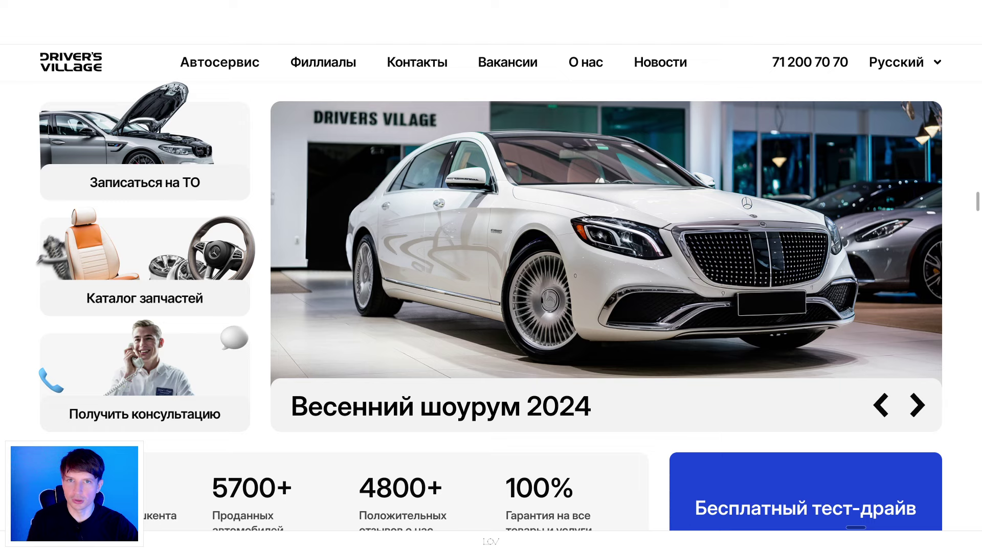
pyautogui.scroll(-3, 409, 274)
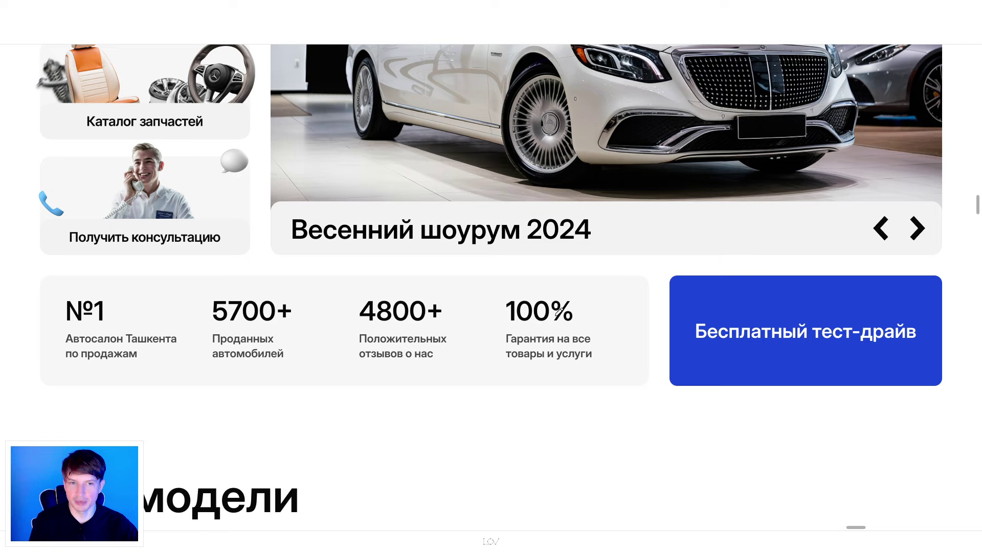
pyautogui.scroll(1, 594, 386)
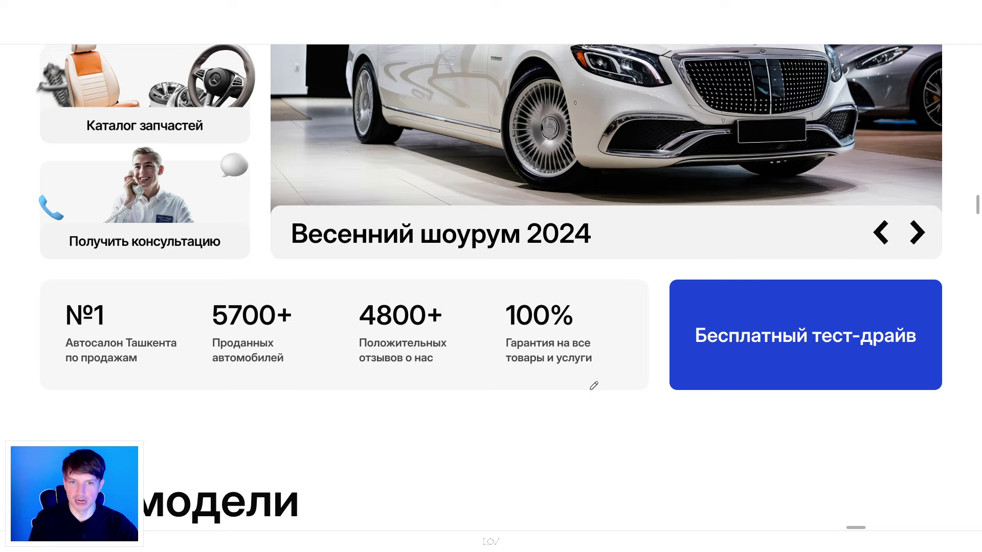
pyautogui.scroll(1, 541, 358)
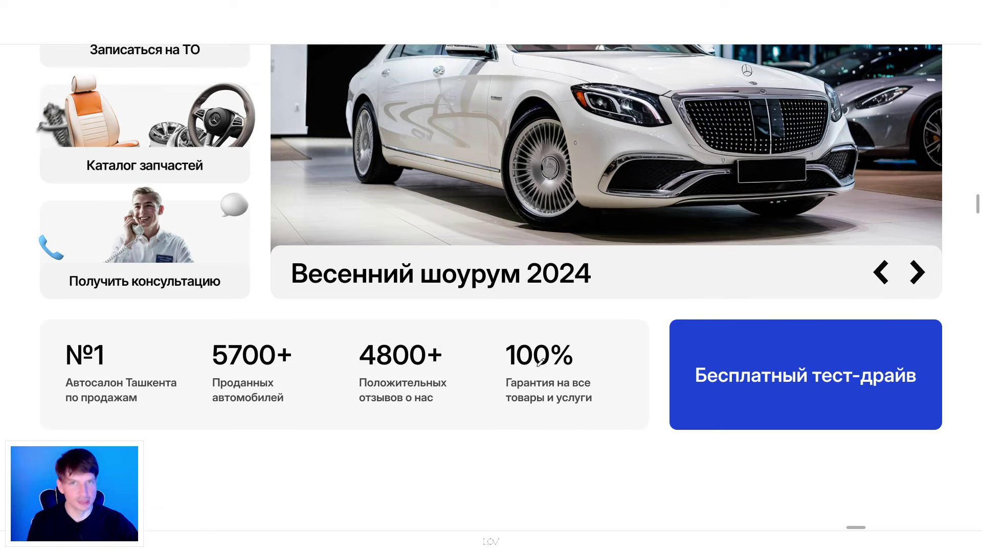
pyautogui.scroll(1, 517, 399)
pyautogui.scroll(1, 484, 378)
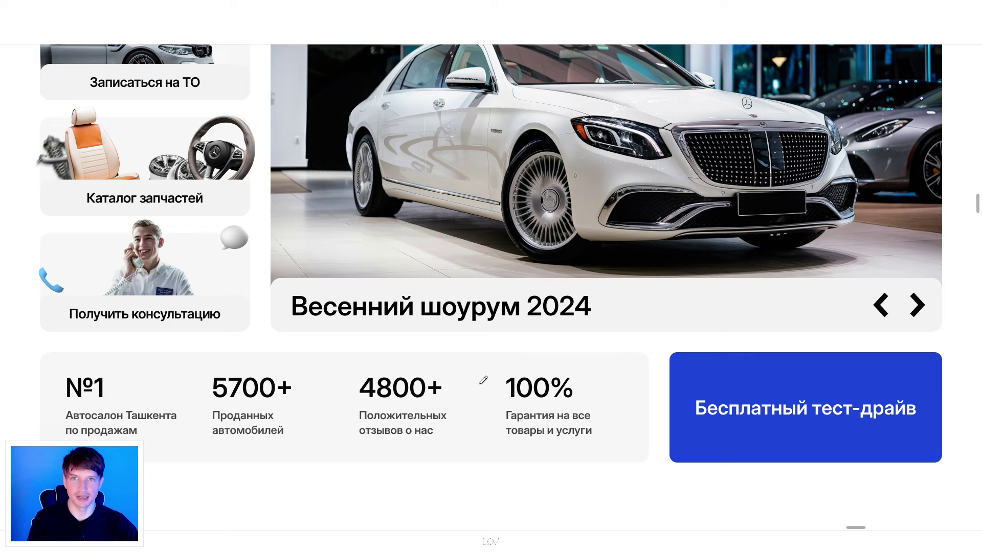
pyautogui.scroll(1, 483, 380)
pyautogui.scroll(1, 478, 358)
pyautogui.scroll(1, 476, 332)
pyautogui.scroll(-1, 474, 308)
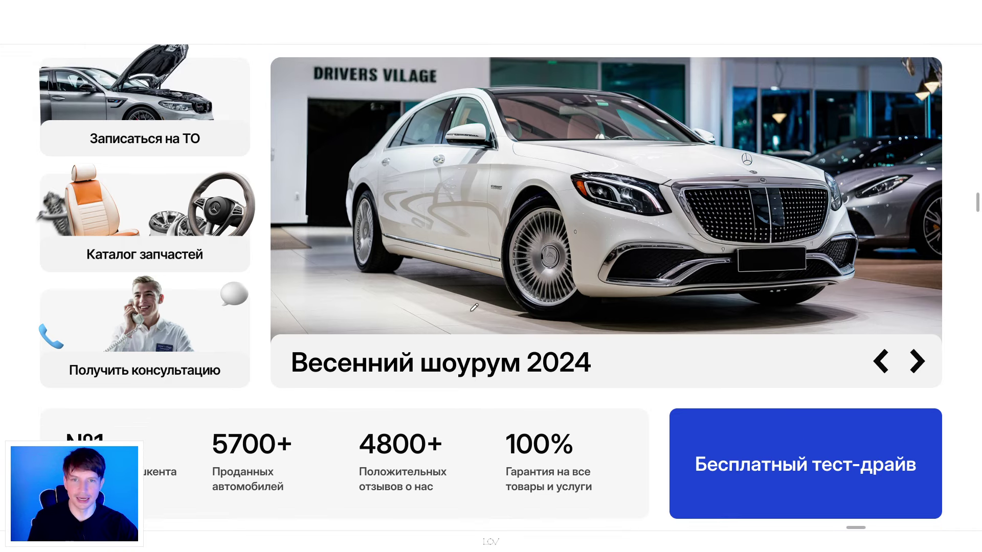
pyautogui.scroll(-1, 469, 320)
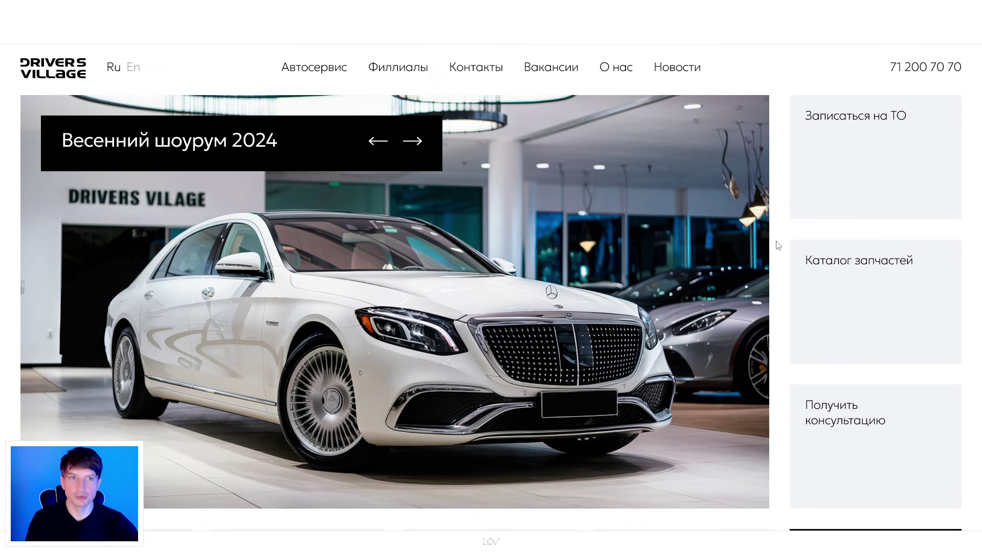
pyautogui.scroll(-3, 773, 236)
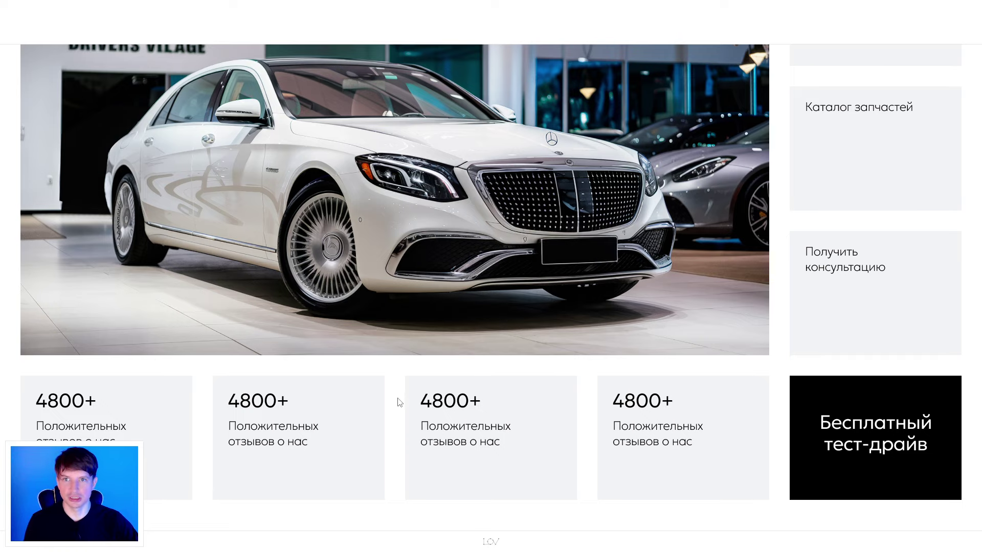
pyautogui.scroll(4, 400, 402)
pyautogui.scroll(-4, 588, 302)
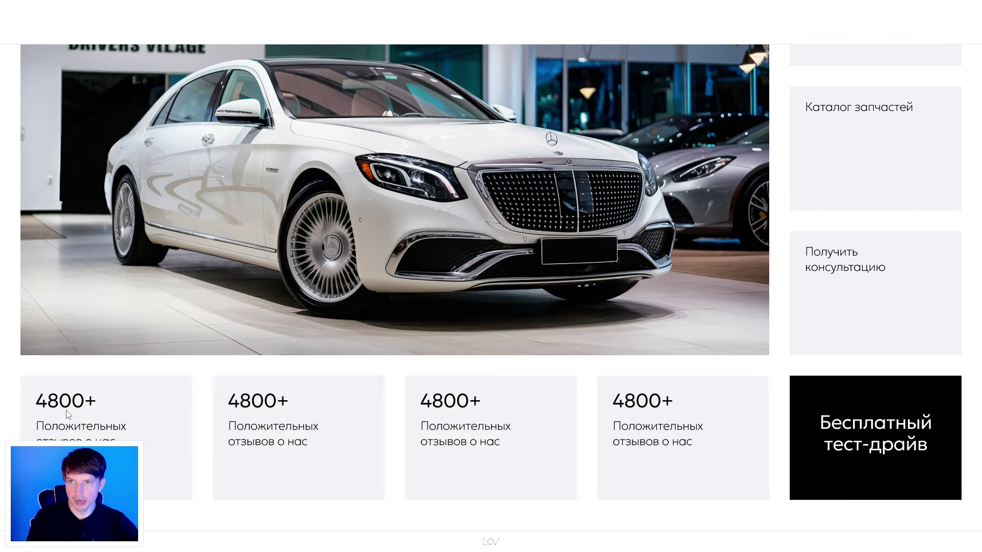
pyautogui.scroll(3, 165, 225)
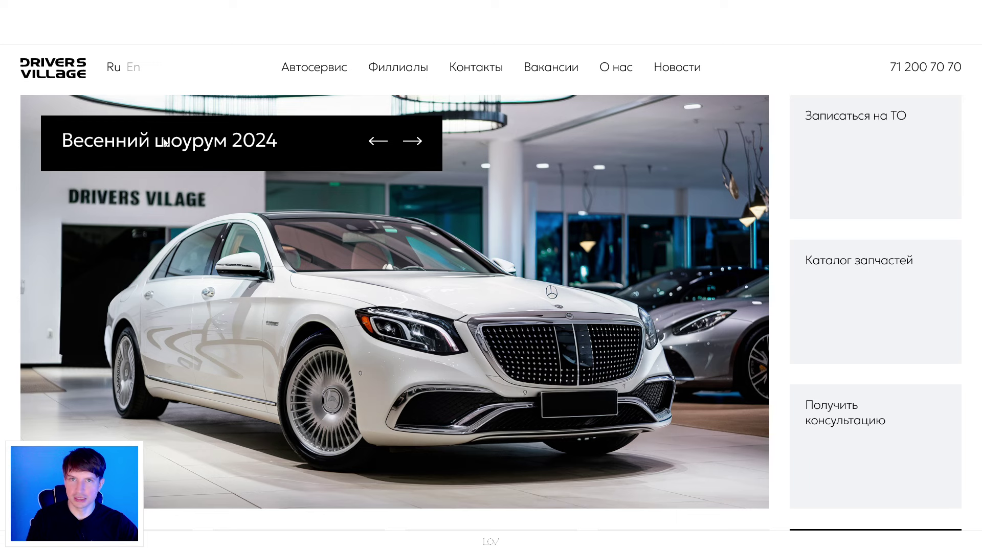
pyautogui.scroll(-3, 165, 143)
pyautogui.scroll(2, 256, 359)
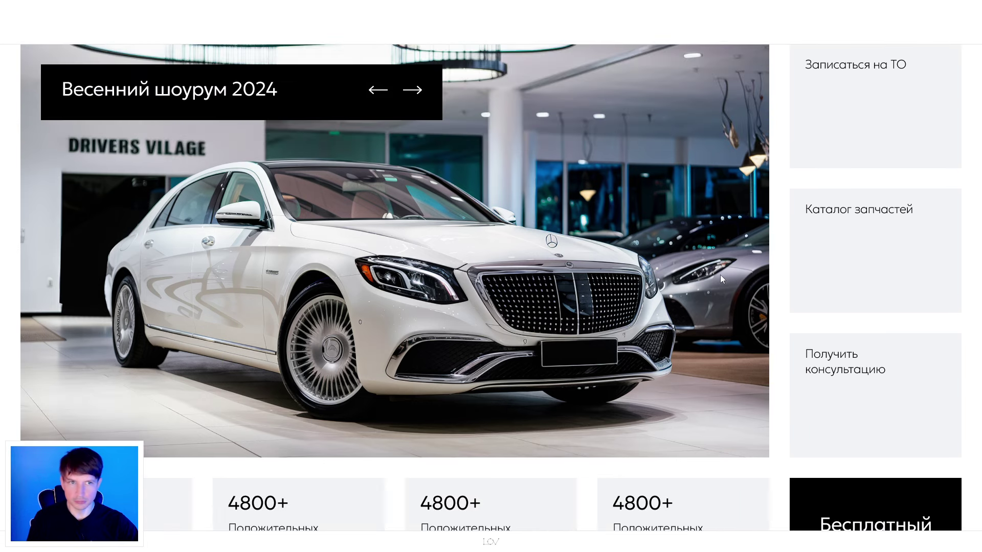
pyautogui.scroll(-2, 686, 331)
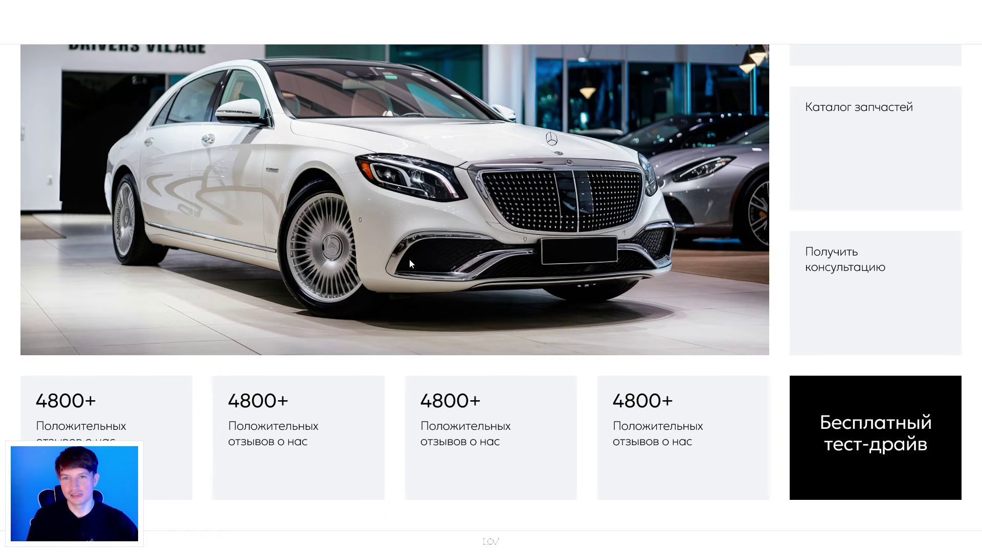
pyautogui.scroll(3, 409, 259)
pyautogui.scroll(1, 378, 232)
pyautogui.scroll(-2, 867, 302)
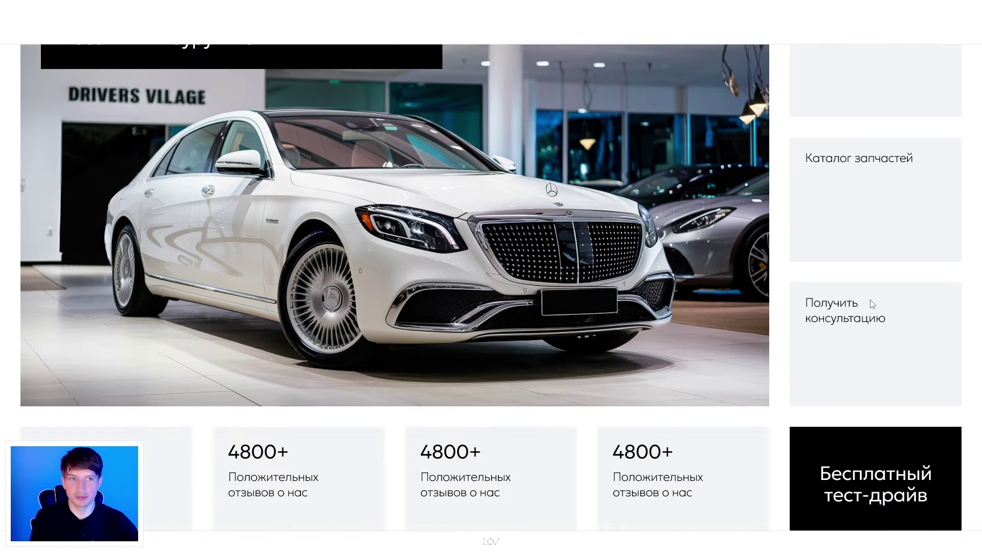
pyautogui.scroll(-2, 863, 299)
pyautogui.scroll(2, 850, 397)
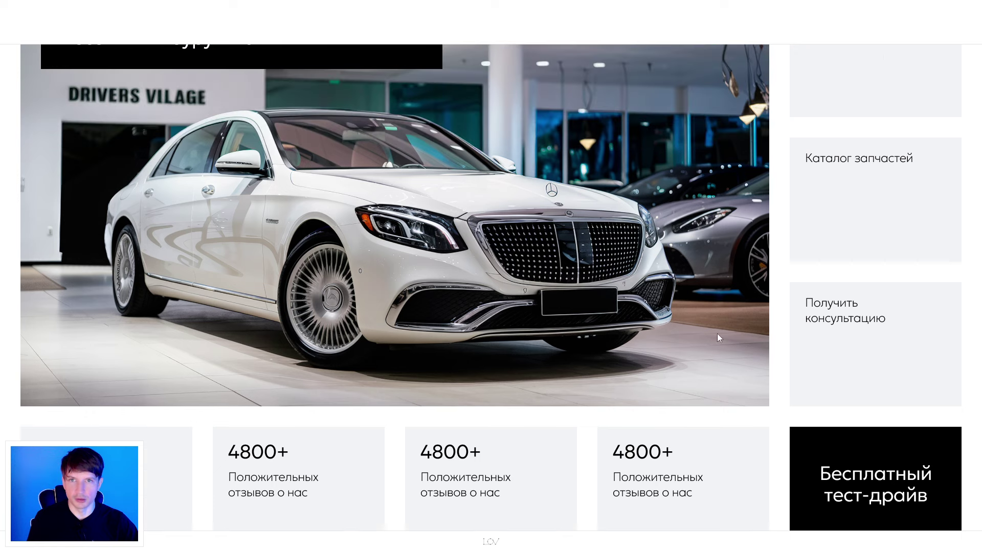
pyautogui.scroll(2, 720, 337)
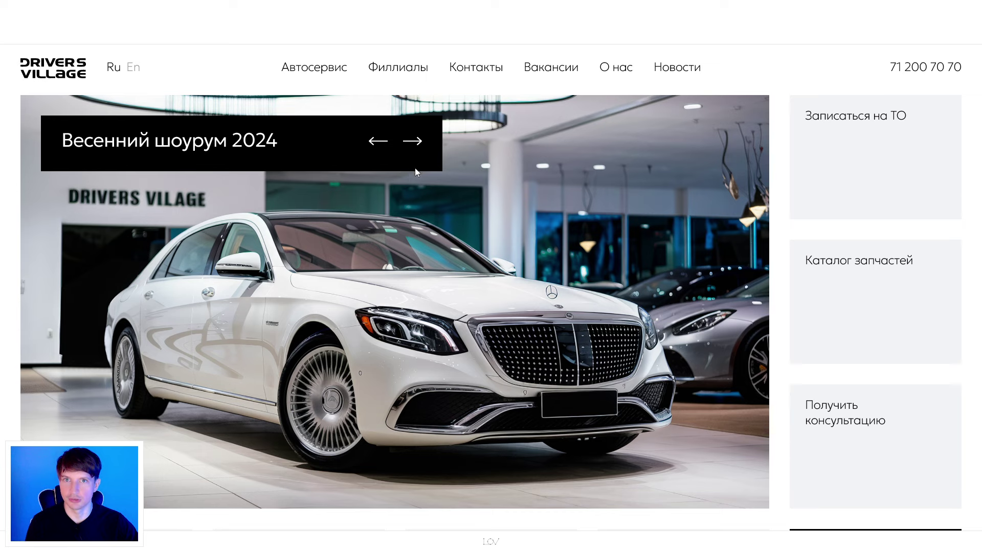
pyautogui.scroll(-2, 416, 168)
pyautogui.scroll(-1, 878, 472)
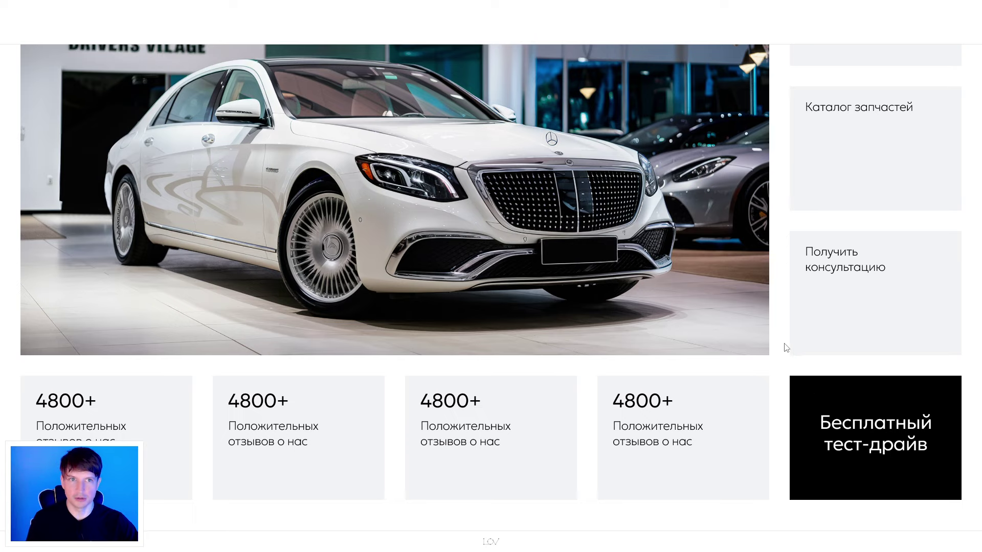
pyautogui.scroll(1, 806, 342)
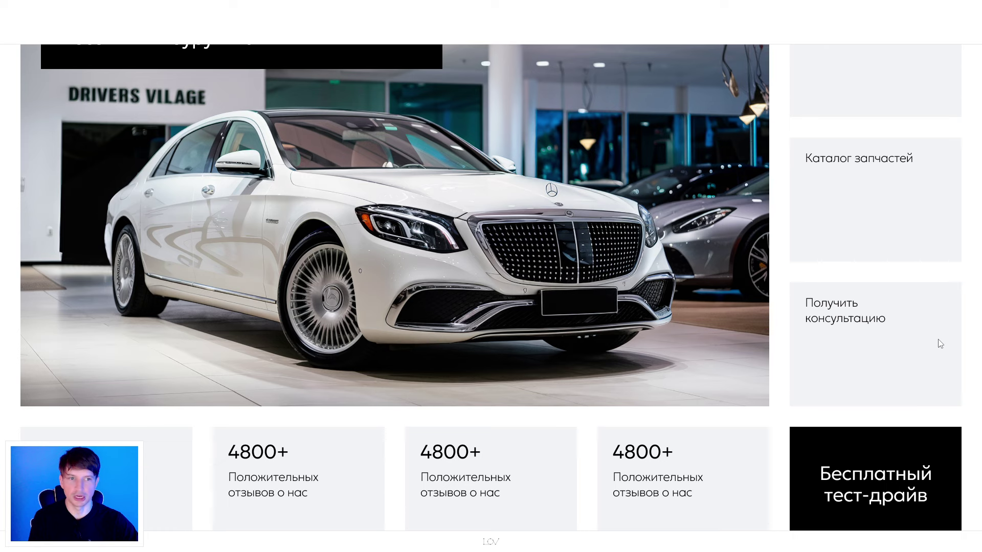
pyautogui.scroll(-1, 940, 344)
pyautogui.scroll(2, 891, 431)
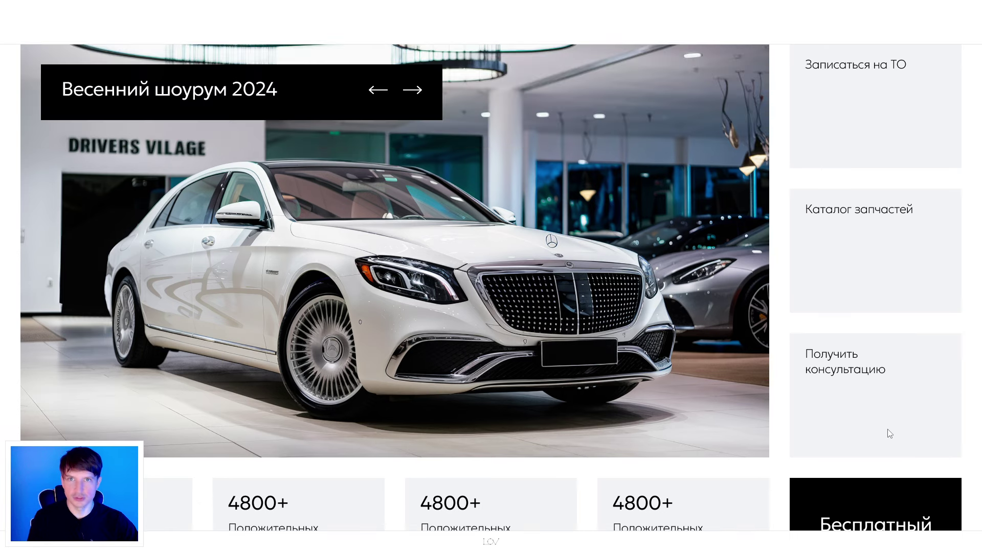
pyautogui.scroll(2, 890, 431)
pyautogui.scroll(-1, 891, 431)
pyautogui.scroll(-3, 481, 234)
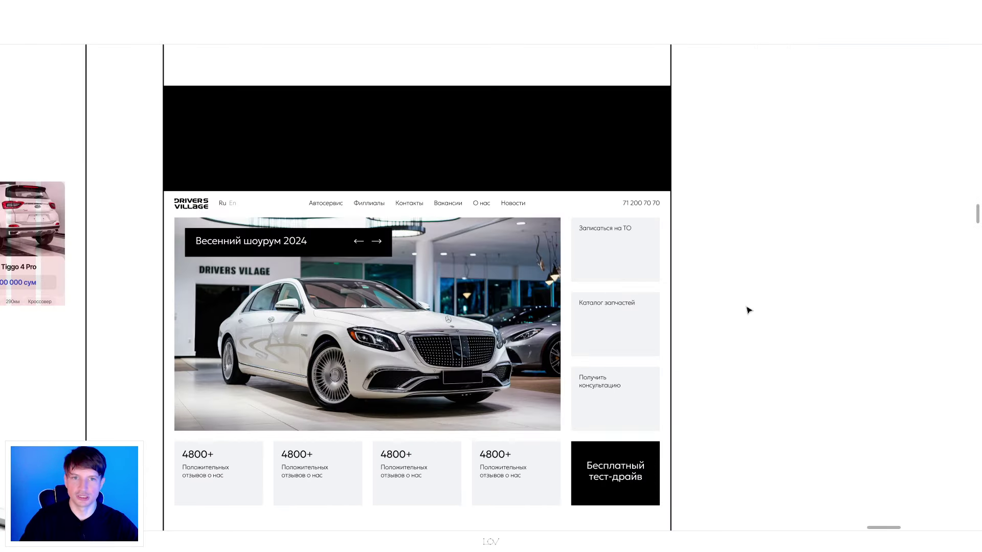
pyautogui.scroll(-5, 753, 310)
pyautogui.scroll(-3, 747, 389)
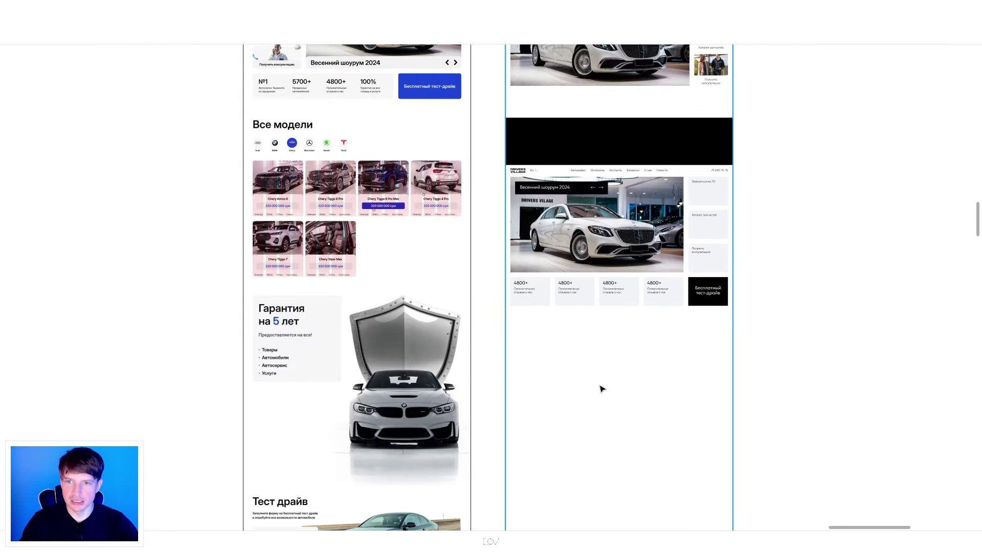
pyautogui.scroll(2, 606, 371)
pyautogui.scroll(-1, 606, 371)
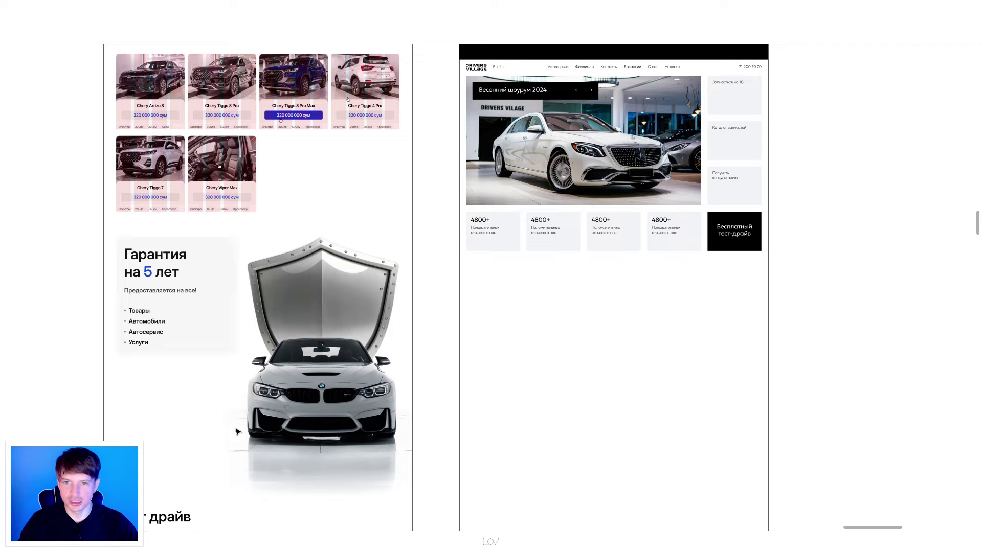
pyautogui.scroll(1, 869, 412)
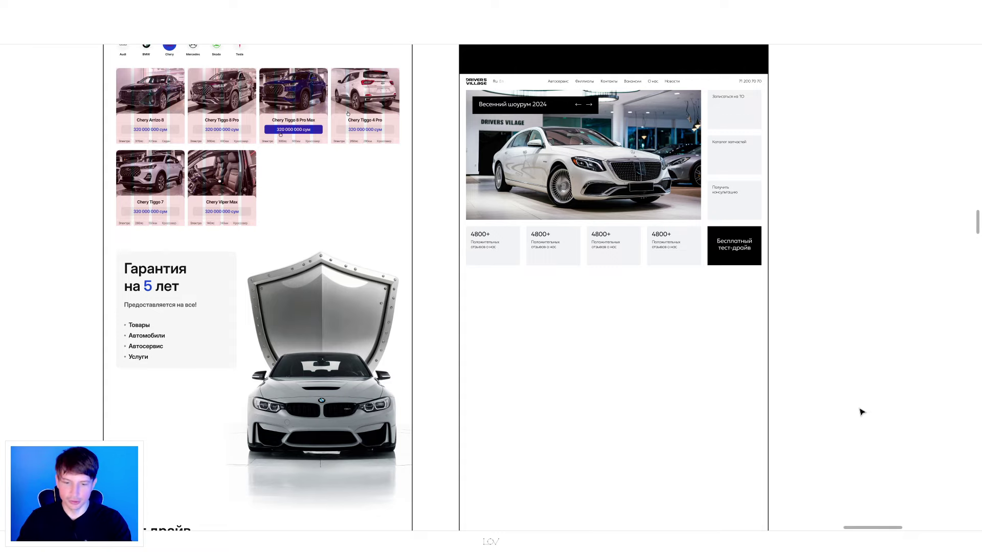
pyautogui.hotkey('ctrl', '\\')
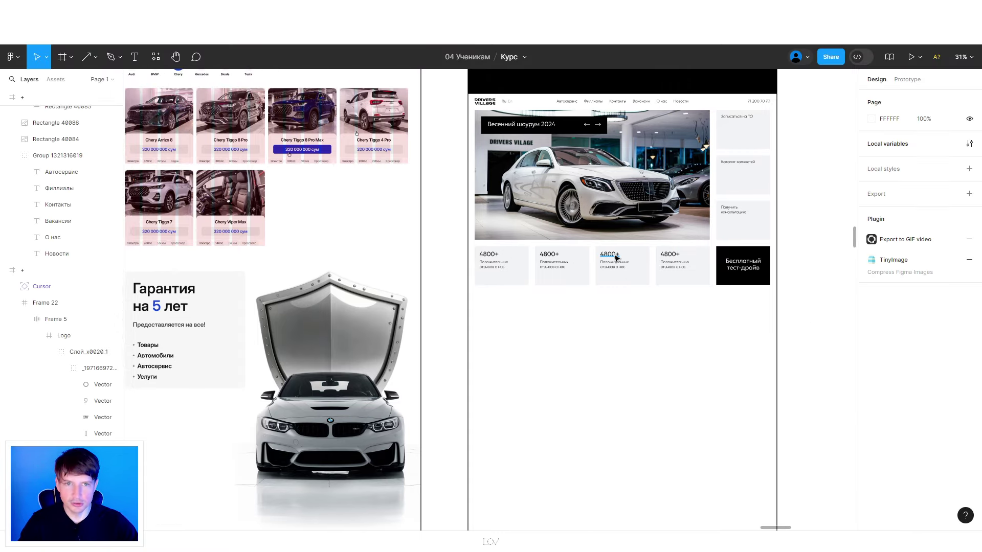
# - Stack copies of 4800+, Каталог запчастей and the review caption below the stats row
pyautogui.keyDown('ctrl'); pyautogui.click(609, 255); pyautogui.keyUp('ctrl')
pyautogui.moveTo(609, 254); pyautogui.dragTo(551, 314)
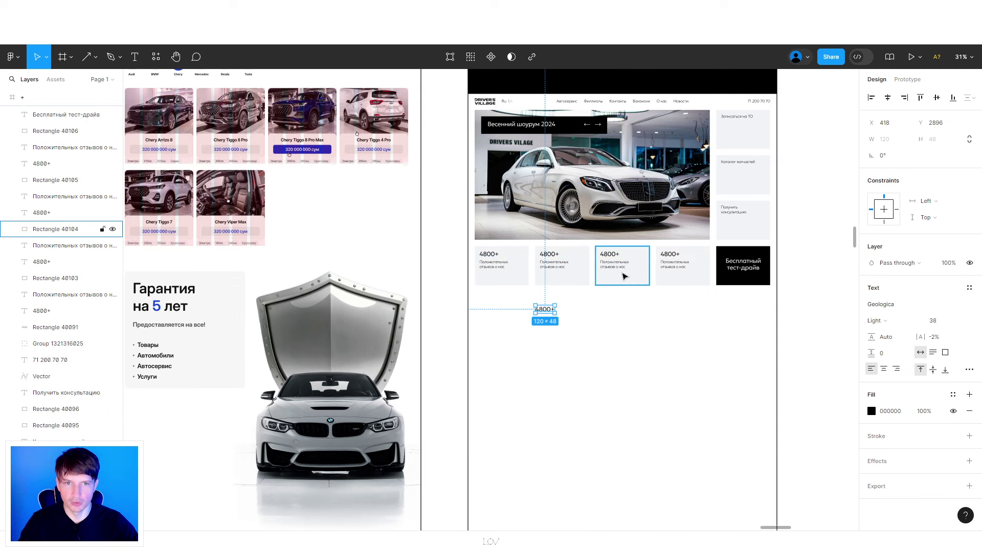
pyautogui.click(620, 266)
pyautogui.moveTo(620, 285); pyautogui.dragTo(619, 322)
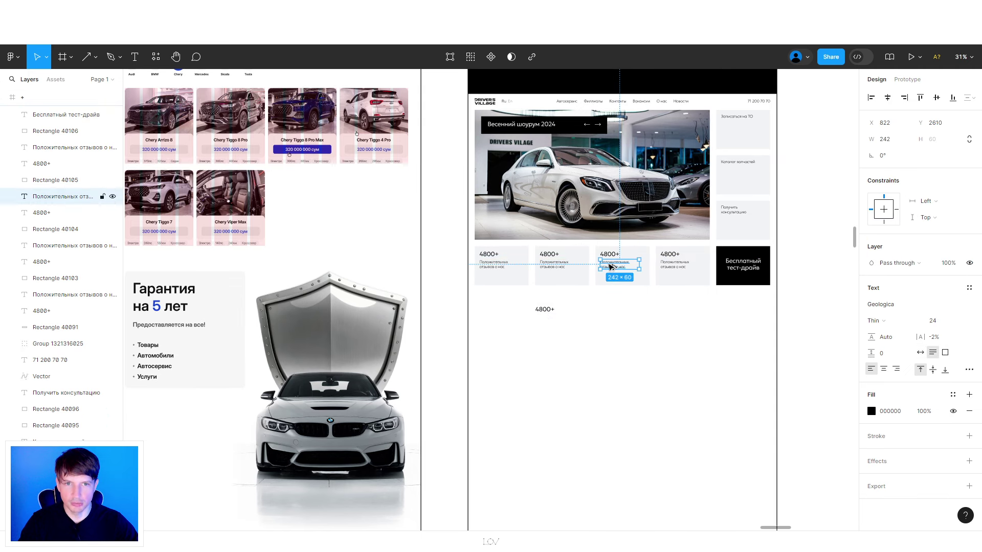
pyautogui.moveTo(613, 265); pyautogui.dragTo(803, 342)
pyautogui.moveTo(735, 168)
pyautogui.mouseDown()
pyautogui.moveTo(819, 274)
pyautogui.moveTo(544, 324)
pyautogui.mouseUp()
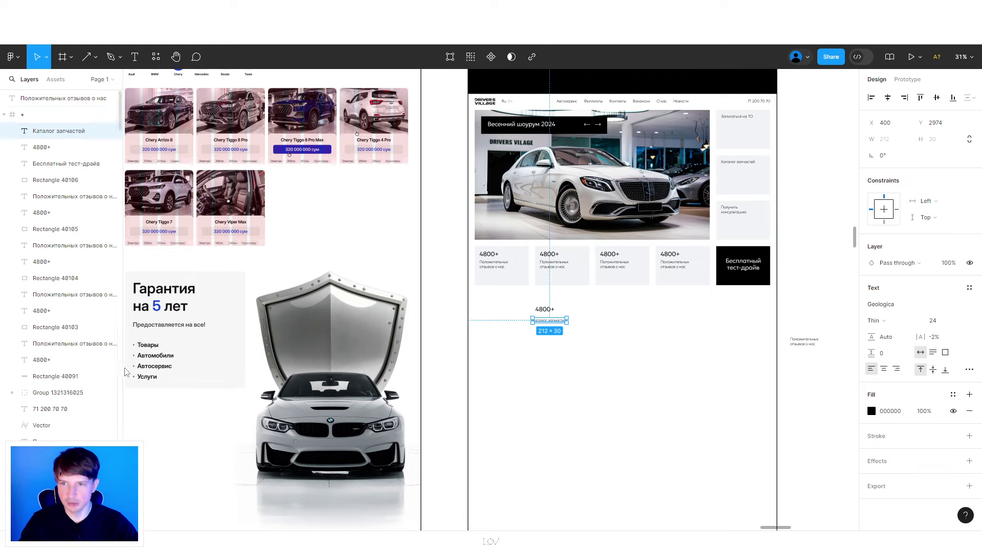
pyautogui.click(805, 341)
pyautogui.moveTo(806, 343); pyautogui.dragTo(542, 345)
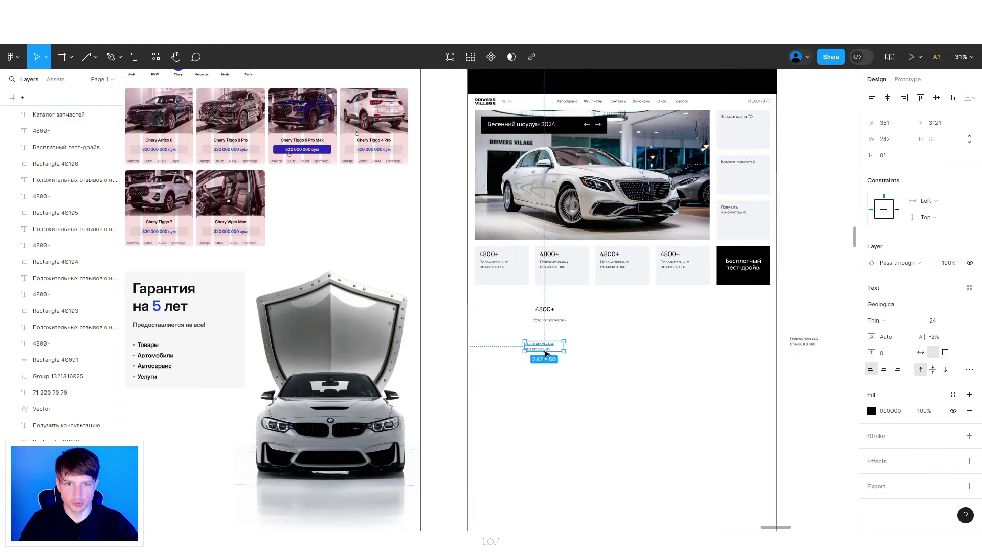
# - Break the review caption onto a third line after 'отзывов'
pyautogui.keyDown('ctrl'); pyautogui.scroll(5, 534, 348); pyautogui.keyUp('ctrl')
pyautogui.doubleClick(534, 349)
pyautogui.click(534, 348)
pyautogui.press('Return')
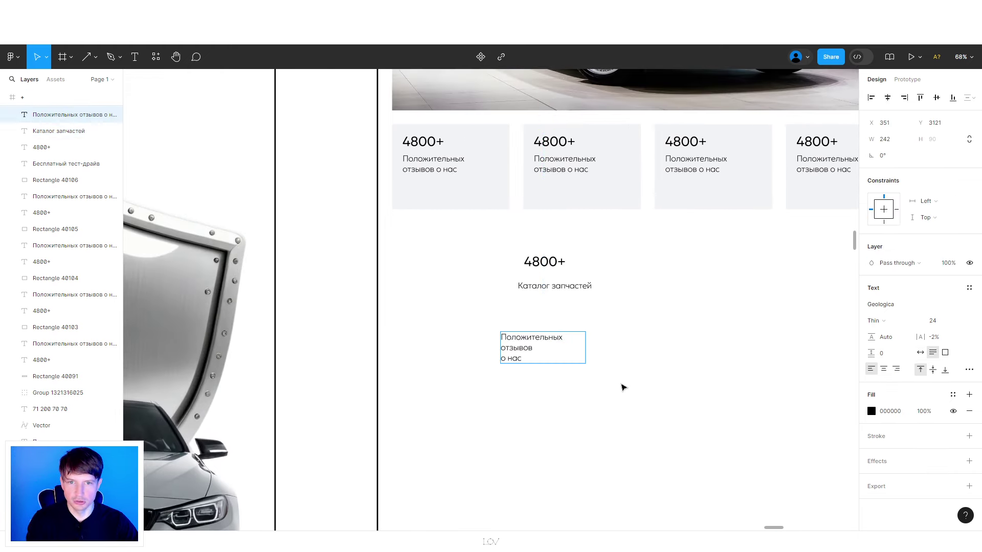
pyautogui.click(622, 385)
# - Delete the stray caption left outside the page
pyautogui.keyDown('ctrl'); pyautogui.scroll(-3, 622, 386); pyautogui.keyUp('ctrl')
pyautogui.moveTo(699, 368); pyautogui.dragTo(551, 324)
pyautogui.click(761, 309)
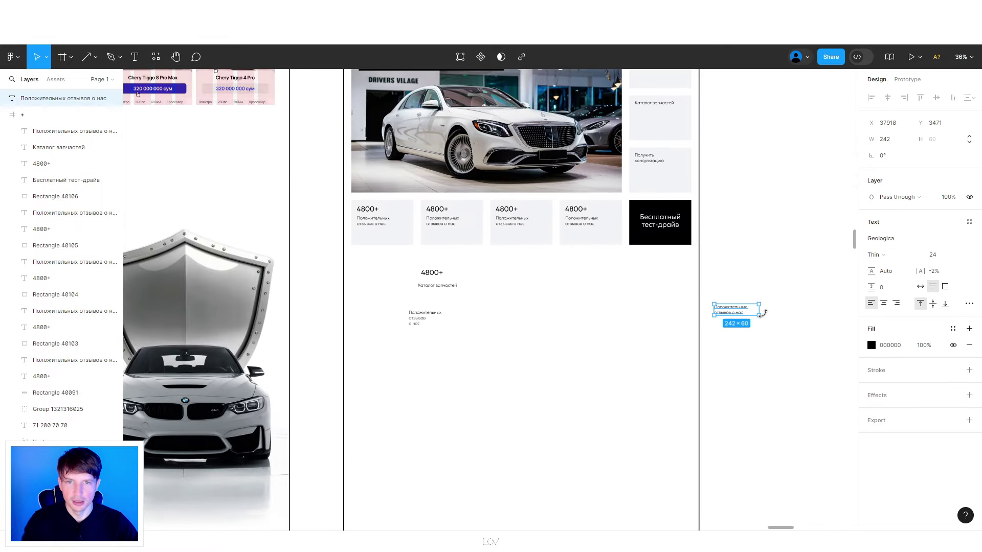
pyautogui.press('Delete')
# - Duplicate the Mercedes hero photo below the stats row
pyautogui.keyDown('ctrl'); pyautogui.scroll(-2, 721, 333); pyautogui.keyUp('ctrl')
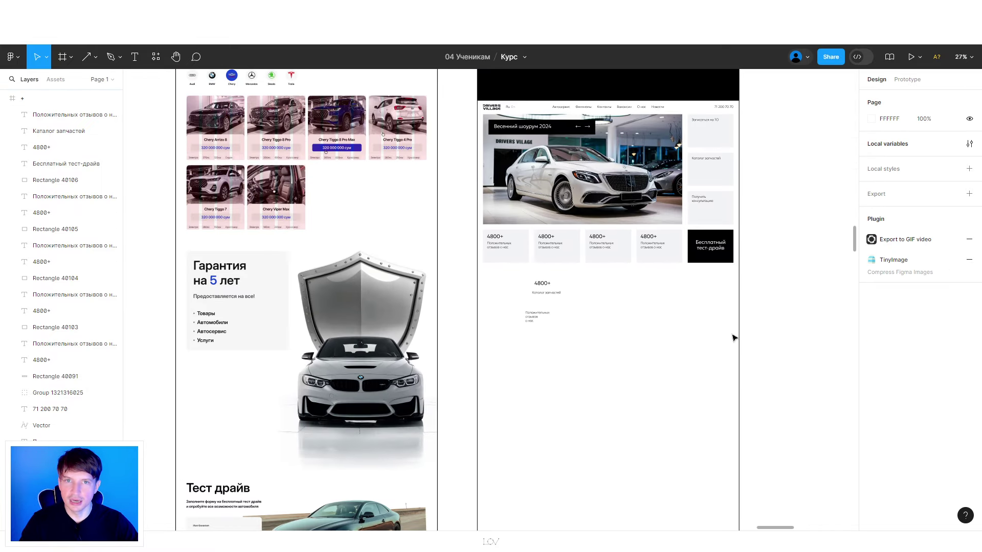
pyautogui.click(642, 169)
pyautogui.moveTo(642, 169)
pyautogui.mouseDown()
pyautogui.moveTo(598, 354)
pyautogui.moveTo(562, 339)
pyautogui.moveTo(612, 337)
pyautogui.mouseUp()
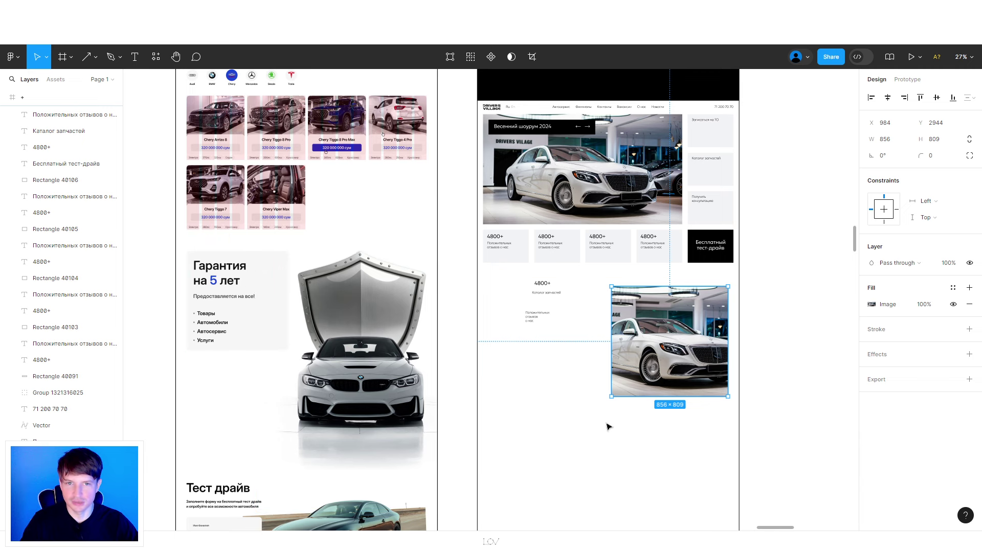
# - Duplicate the first grey stats card below the texts as a new panel
pyautogui.click(597, 420)
pyautogui.scroll(3, 593, 409)
pyautogui.click(499, 212)
pyautogui.moveTo(499, 212); pyautogui.dragTo(537, 397)
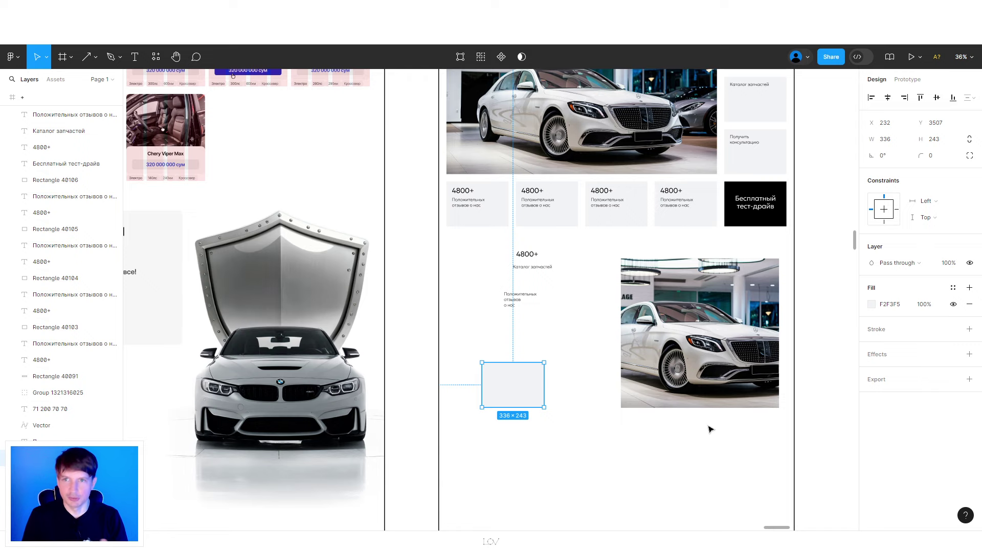
# - Move and resize the copied car photo to sit right of the panel
pyautogui.click(729, 367)
pyautogui.hscroll(3, 708, 305)
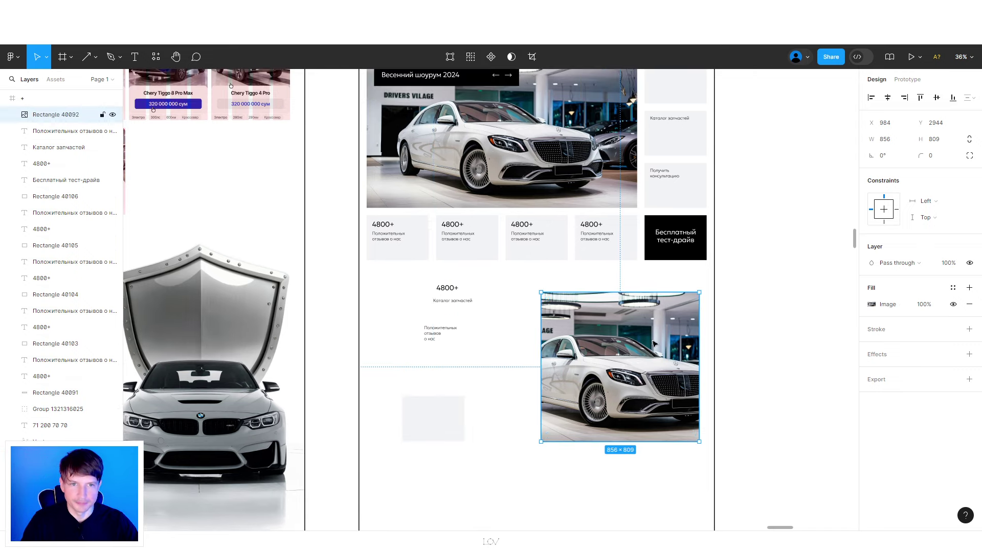
pyautogui.moveTo(653, 343); pyautogui.dragTo(619, 257)
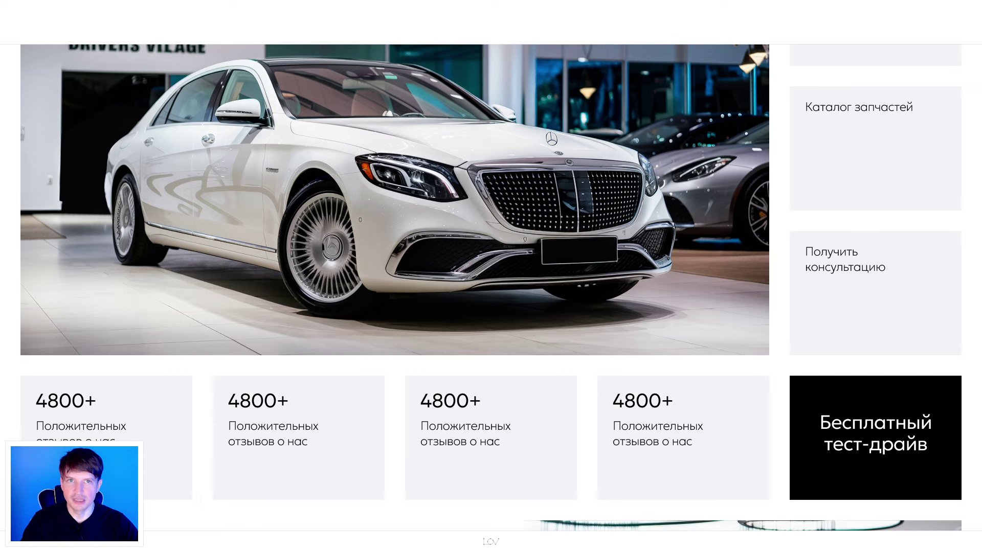
pyautogui.scroll(-2, 687, 227)
pyautogui.scroll(-1, 688, 230)
pyautogui.scroll(-1, 689, 233)
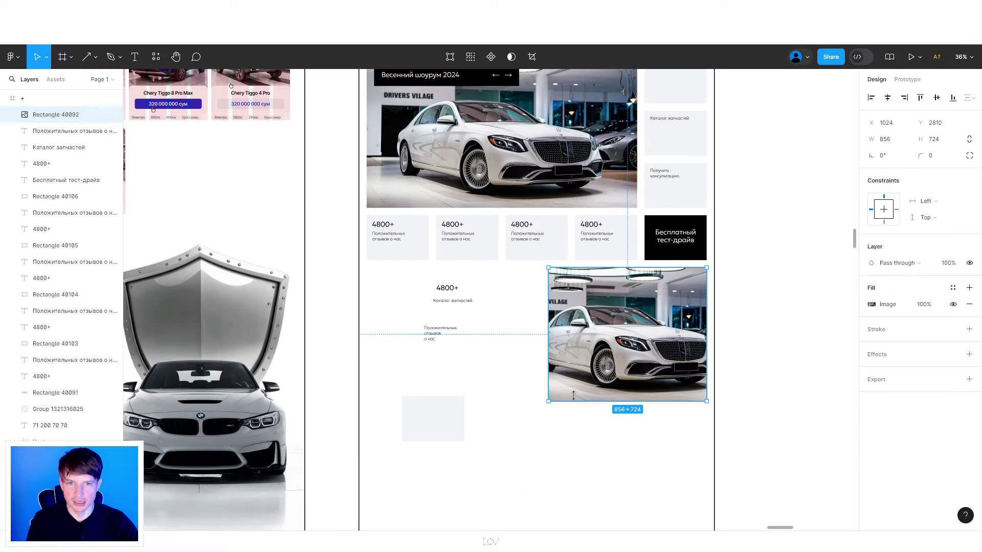
pyautogui.moveTo(573, 395); pyautogui.dragTo(573, 390)
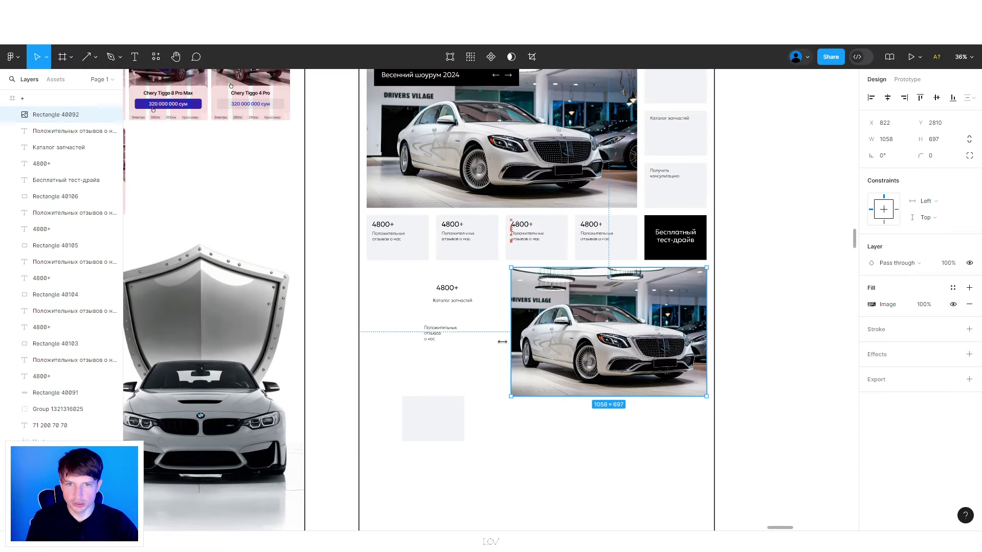
pyautogui.moveTo(548, 343); pyautogui.dragTo(495, 341)
# - Move the grey panel beside the photo and match their bottom edges
pyautogui.moveTo(433, 401)
pyautogui.mouseDown()
pyautogui.moveTo(405, 297)
pyautogui.moveTo(496, 292)
pyautogui.moveTo(479, 396)
pyautogui.mouseUp()
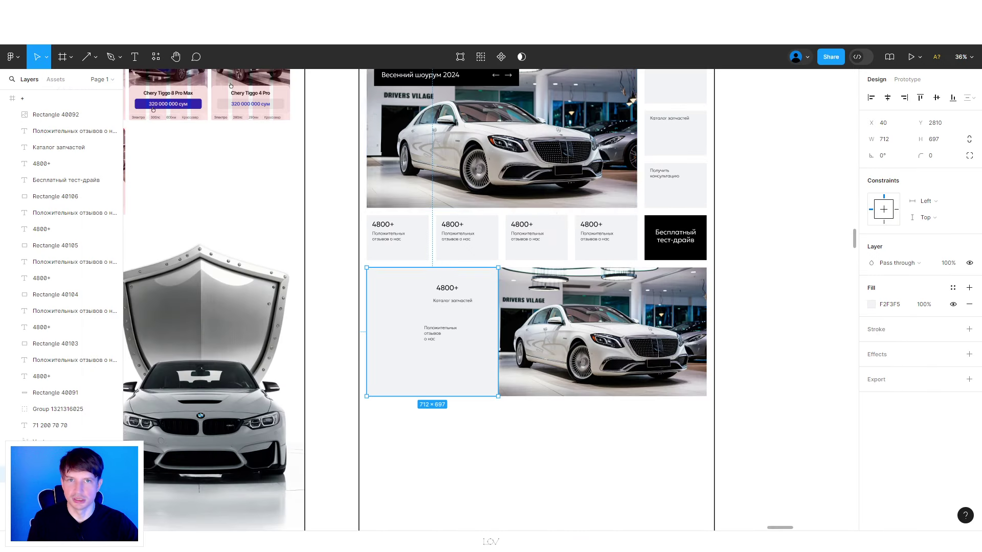
pyautogui.click(76, 114)
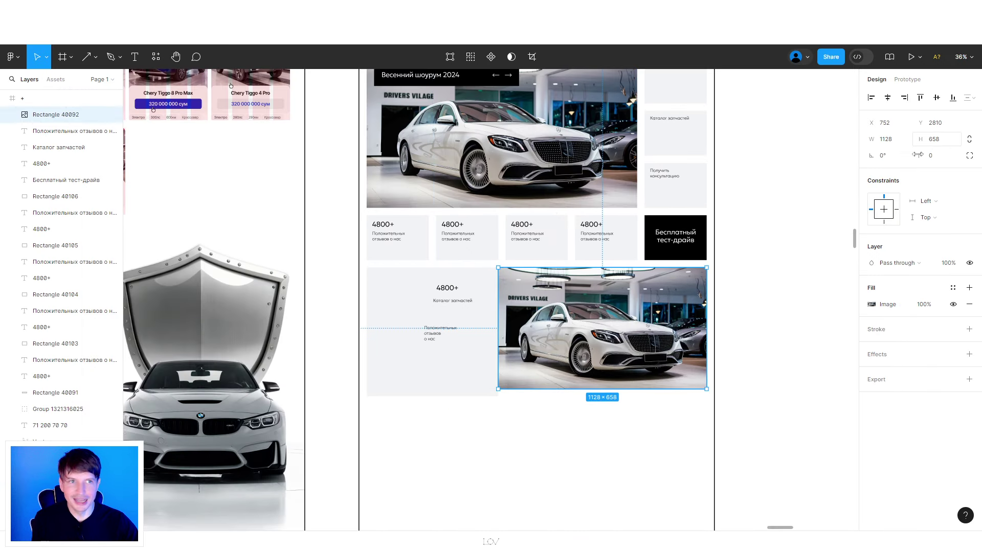
pyautogui.click(482, 376)
pyautogui.moveTo(480, 397); pyautogui.dragTo(481, 389)
# - Move 4800+, Каталог запчастей and the review caption to the panel's top-left corner
pyautogui.press('Escape')
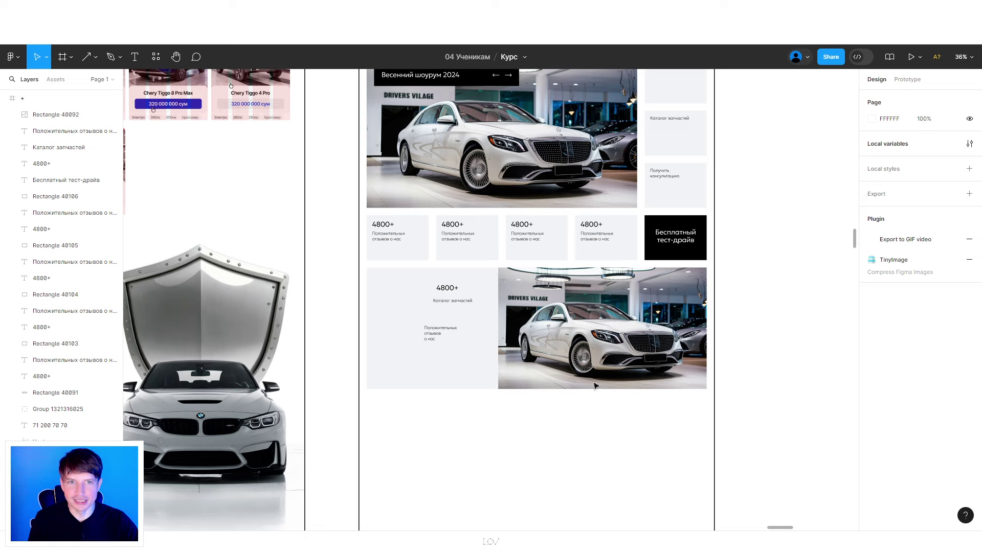
pyautogui.scroll(2, 722, 315)
pyautogui.scroll(2, 716, 305)
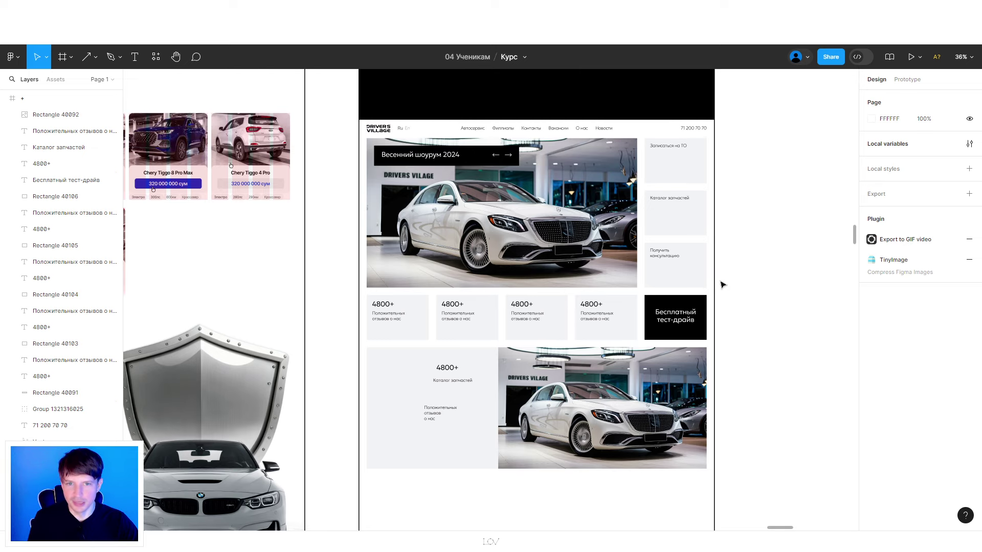
pyautogui.keyDown('ctrl'); pyautogui.scroll(3, 444, 449); pyautogui.keyUp('ctrl')
pyautogui.click(448, 338)
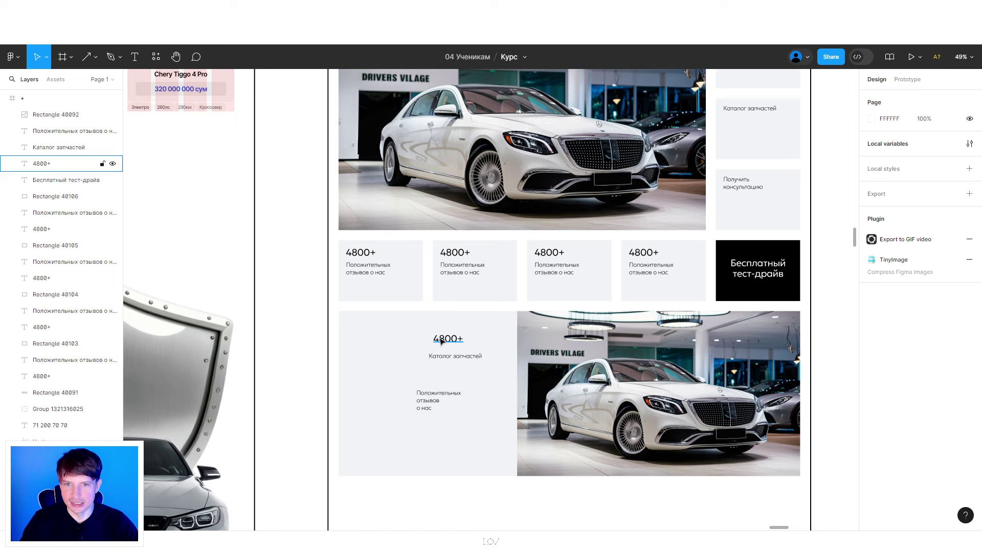
pyautogui.moveTo(384, 335); pyautogui.dragTo(364, 327)
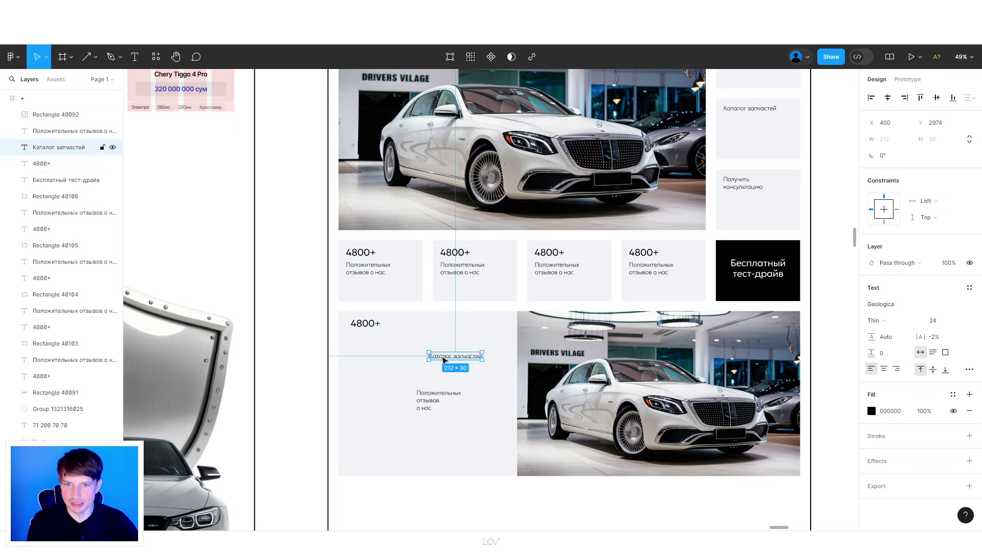
pyautogui.moveTo(443, 356); pyautogui.dragTo(364, 344)
pyautogui.moveTo(435, 399); pyautogui.dragTo(363, 370)
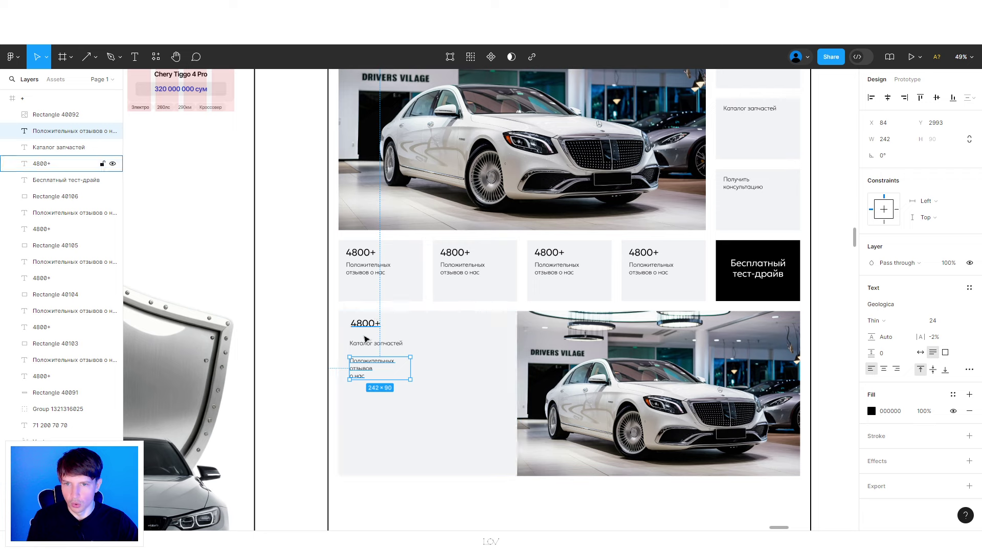
# - Narrow the grey panel to card width and widen the car photo to 1328×658
pyautogui.click(471, 416)
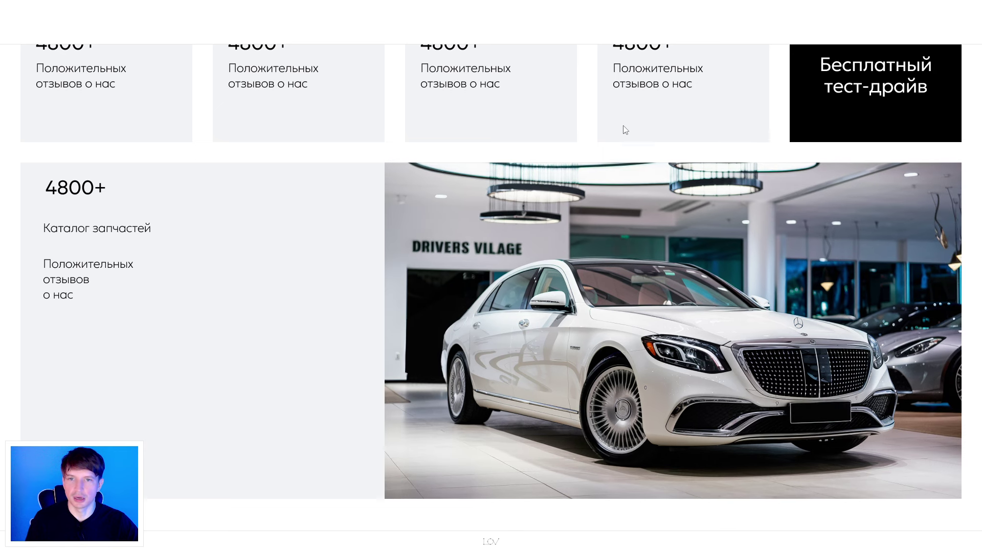
pyautogui.scroll(2, 118, 281)
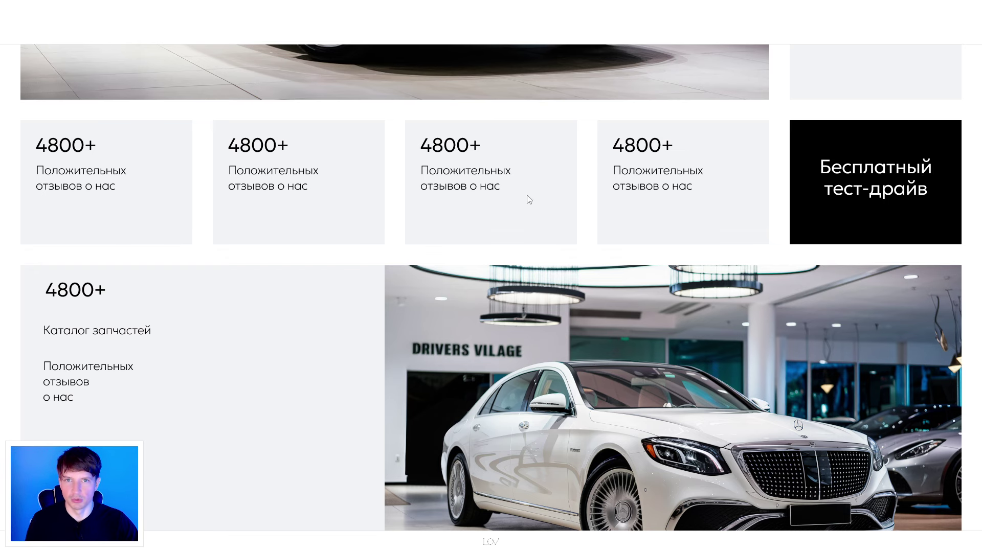
pyautogui.scroll(5, 528, 198)
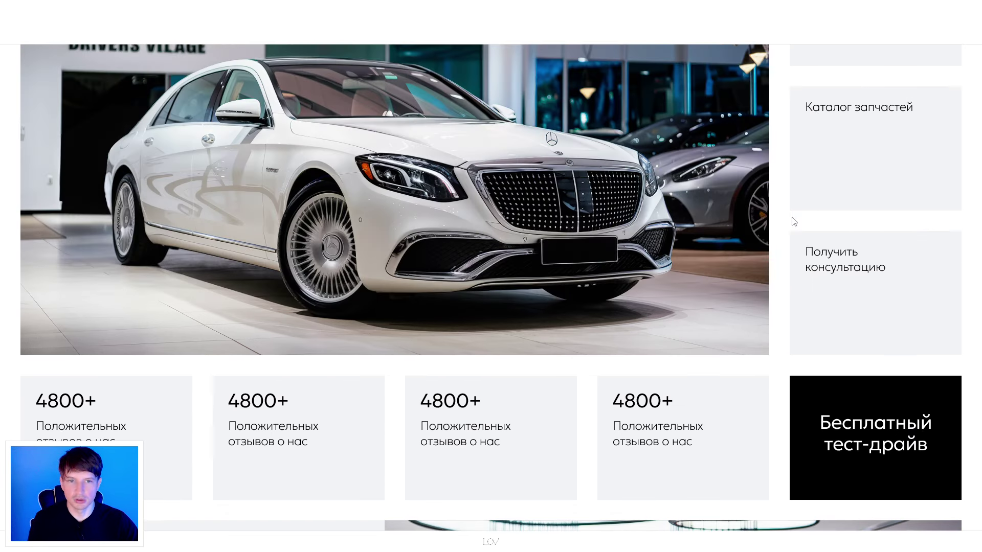
pyautogui.scroll(-6, 759, 338)
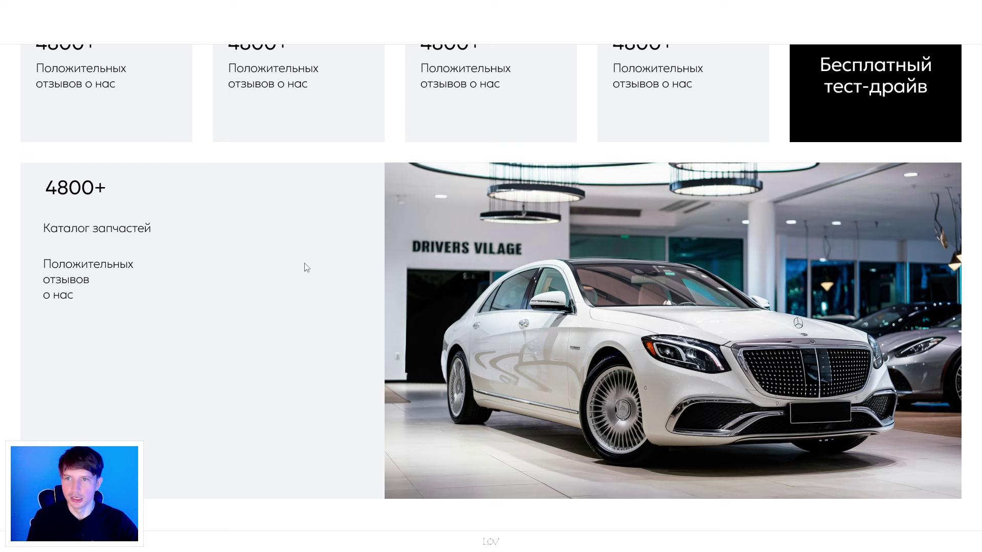
pyautogui.click(459, 402)
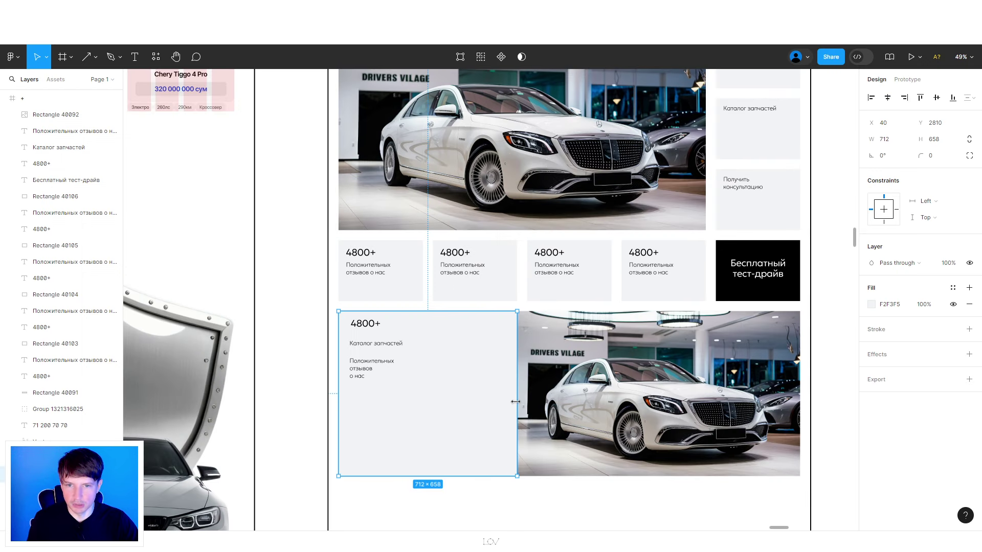
pyautogui.moveTo(516, 402); pyautogui.dragTo(422, 402)
pyautogui.click(527, 387)
pyautogui.moveTo(518, 387); pyautogui.dragTo(423, 387)
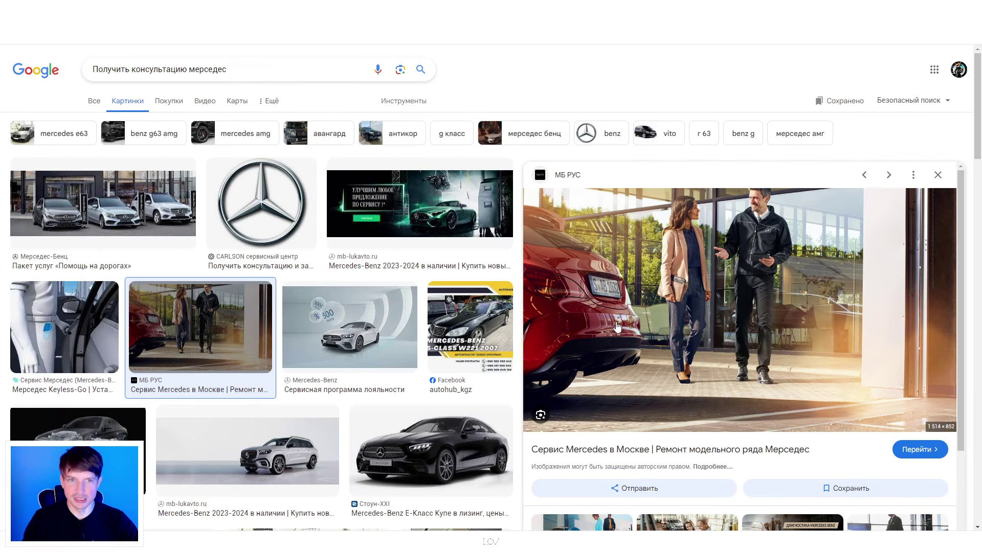
# - Copy the Keyless-Go key-fob picture from Google Images and return to Figma
pyautogui.click(90, 329)
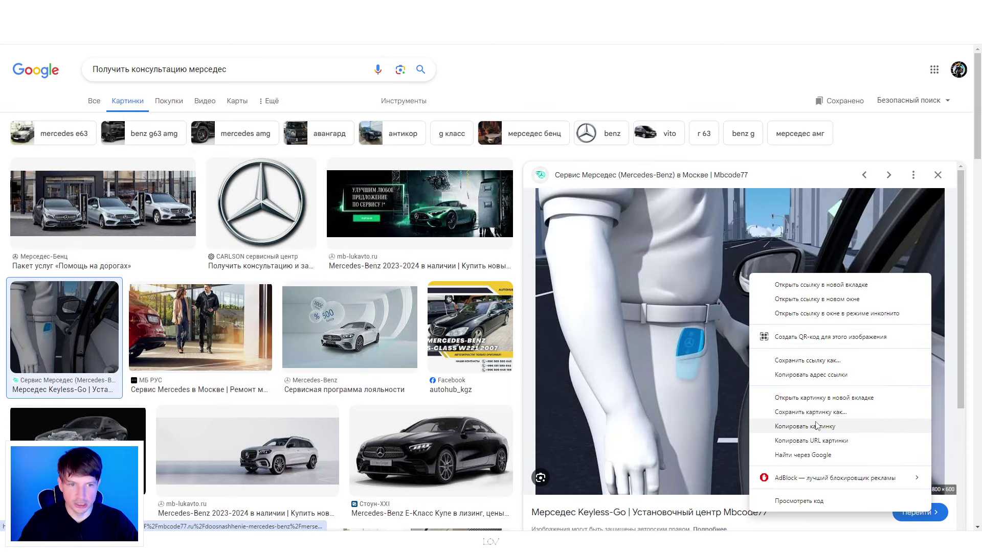
pyautogui.click(816, 426)
pyautogui.hotkey('alt', 'Tab')
# - Paste the Keyless-Go picture into the lower showroom photo block, Rectangle 40092
pyautogui.click(716, 358)
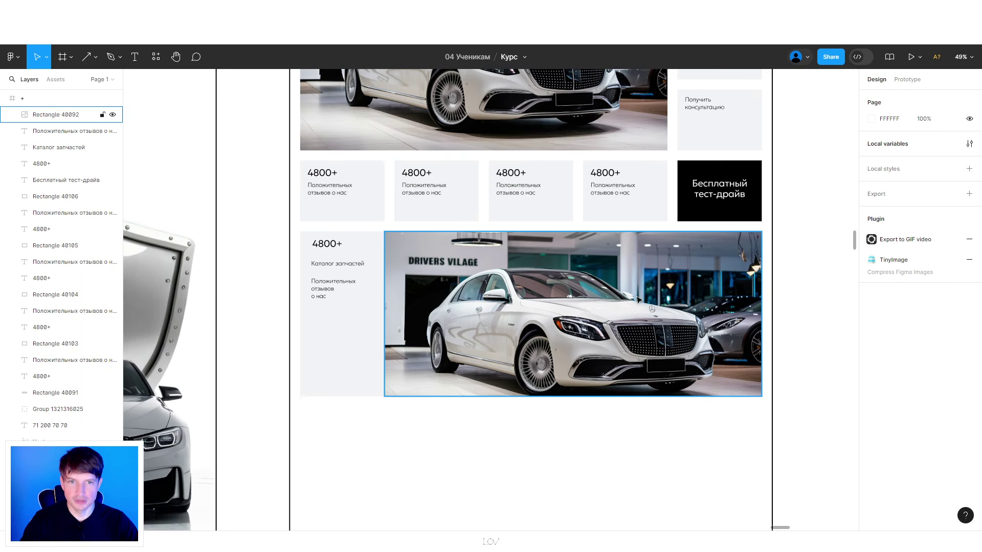
pyautogui.hotkey('ctrl', 'v')
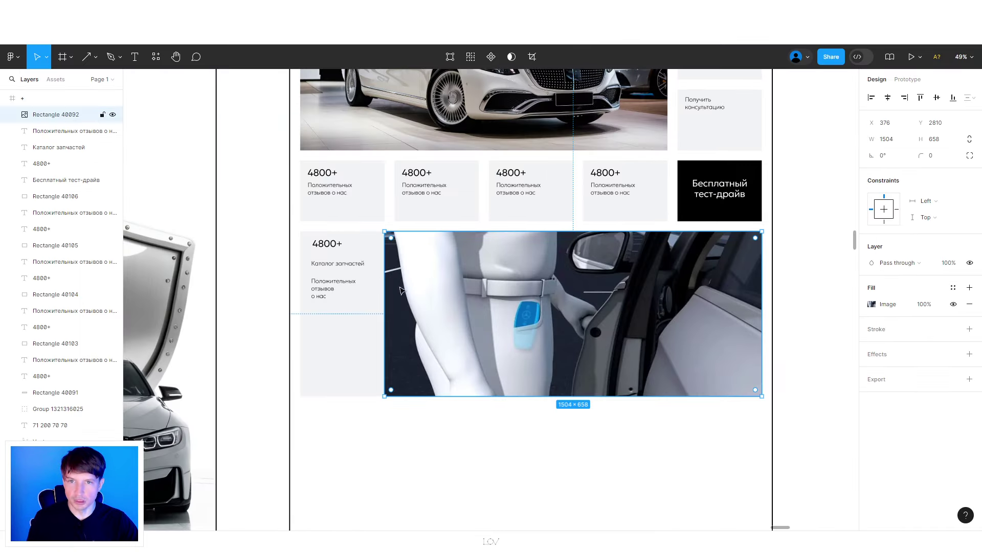
pyautogui.moveTo(383, 288); pyautogui.dragTo(394, 295)
pyautogui.click(378, 295)
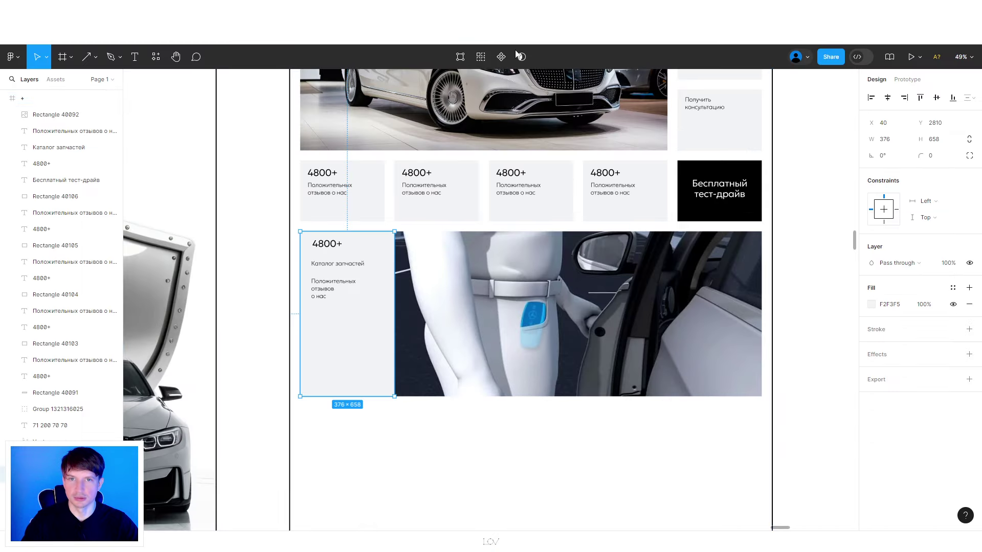
pyautogui.click(404, 276)
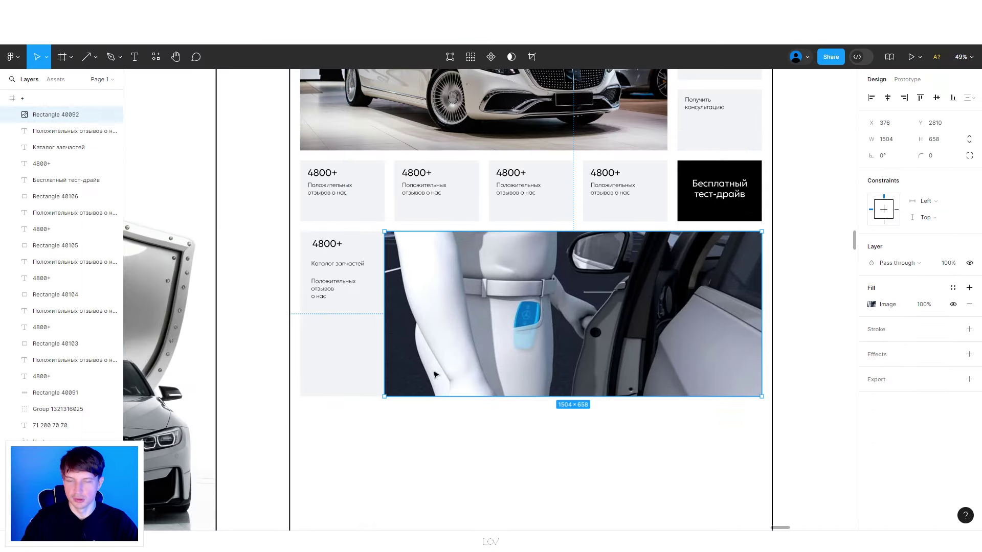
pyautogui.click(394, 192)
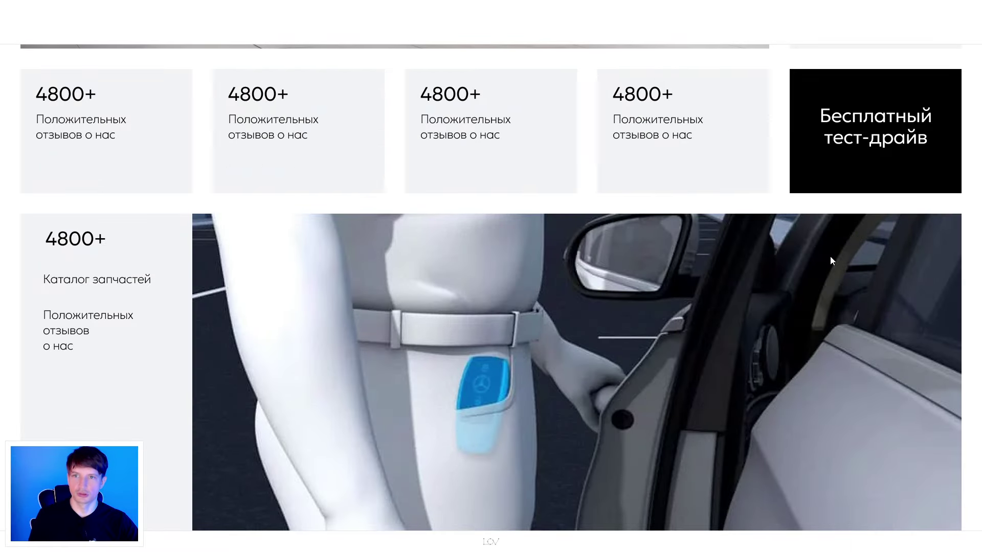
# - Raise the bottom edges of the key-fob image and its grey card to shorten them
pyautogui.scroll(-2, 827, 250)
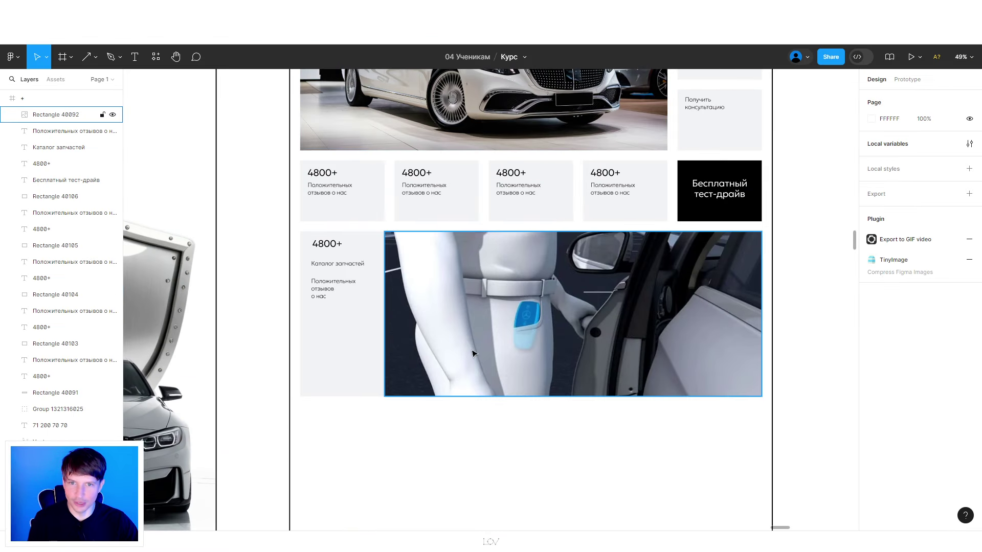
pyautogui.click(478, 401)
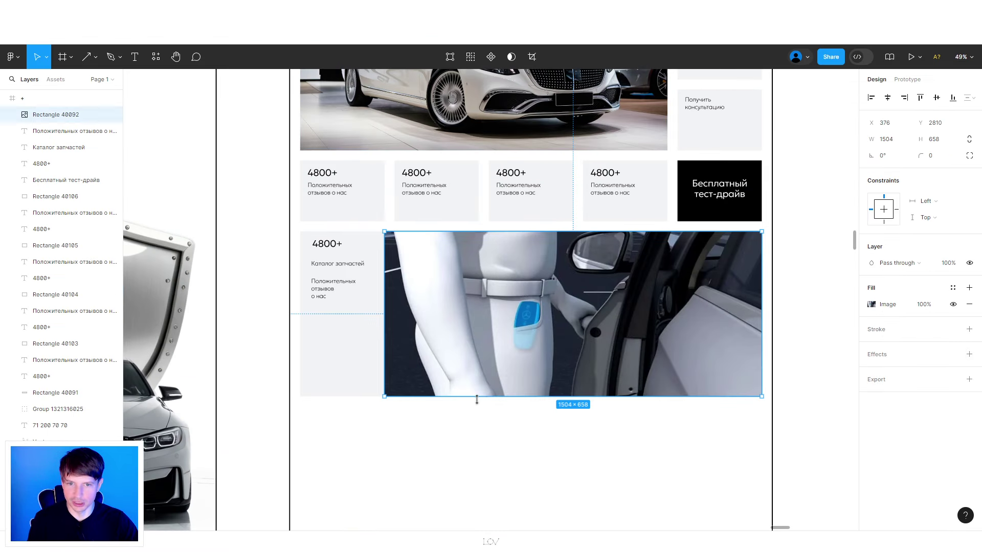
pyautogui.moveTo(478, 399); pyautogui.dragTo(372, 373)
pyautogui.click(372, 391)
pyautogui.click(404, 403)
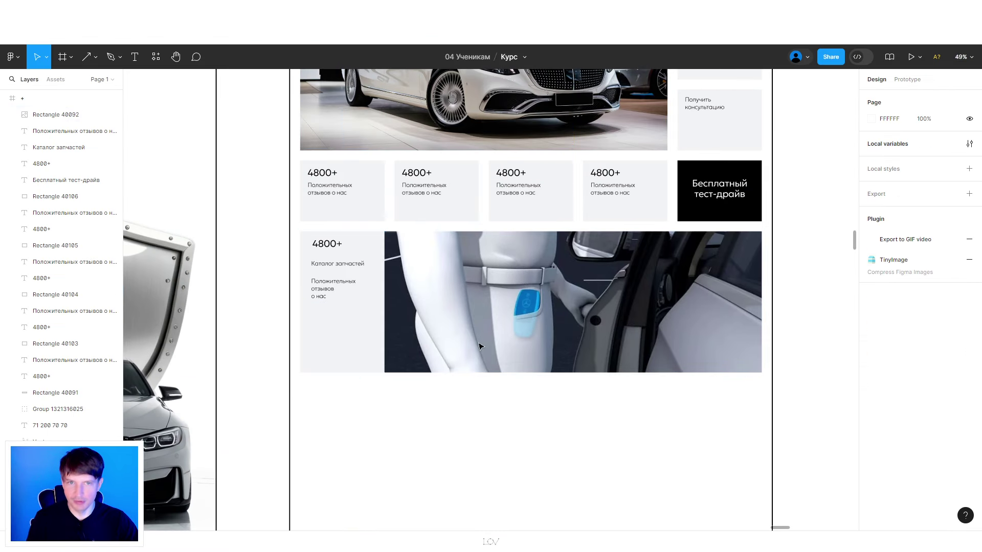
pyautogui.scroll(-5, 478, 402)
pyautogui.moveTo(456, 459); pyautogui.dragTo(569, 339)
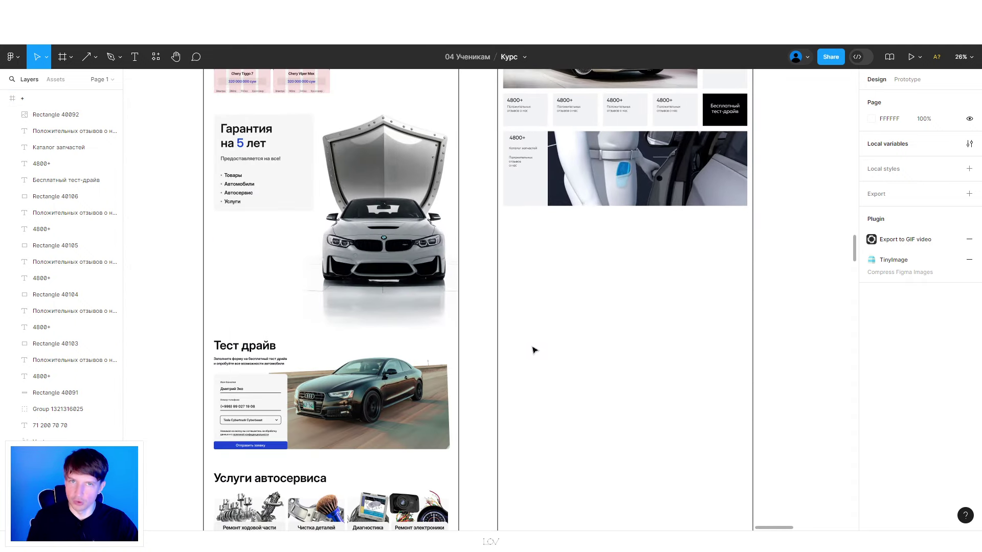
# - Duplicate the key-fob image into a new row below and make it narrower
pyautogui.scroll(2, 530, 356)
pyautogui.click(650, 159)
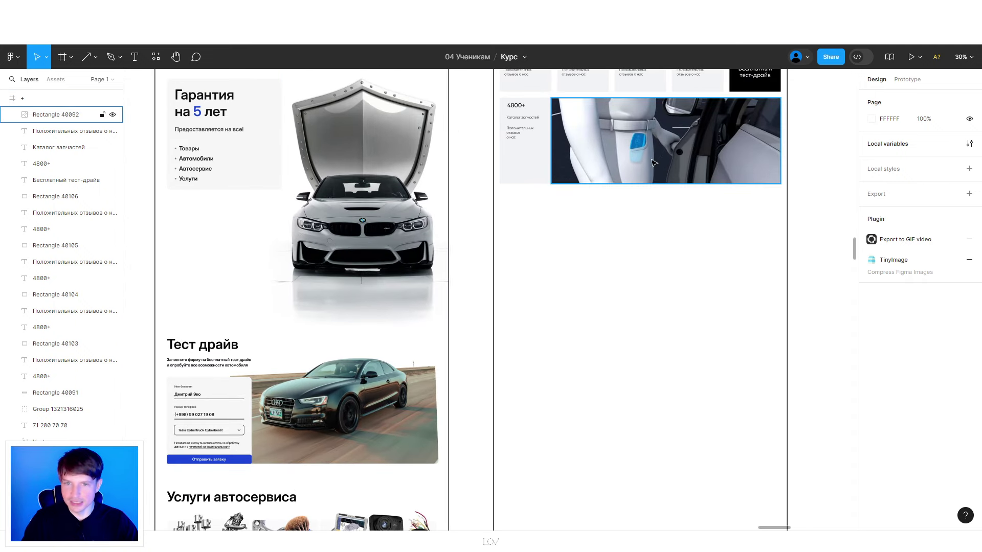
pyautogui.keyDown('alt'); pyautogui.moveTo(625, 149); pyautogui.dragTo(573, 240); pyautogui.keyUp('alt')
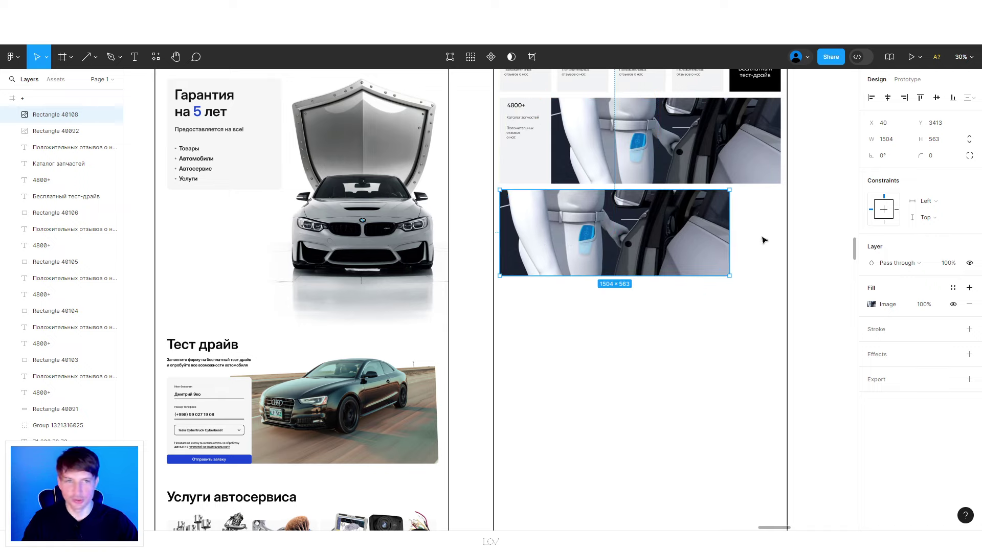
pyautogui.moveTo(728, 237); pyautogui.dragTo(636, 237)
# - Copy the grey card beside the new image and stretch it to a 947×652 panel
pyautogui.moveTo(568, 276); pyautogui.dragTo(568, 287)
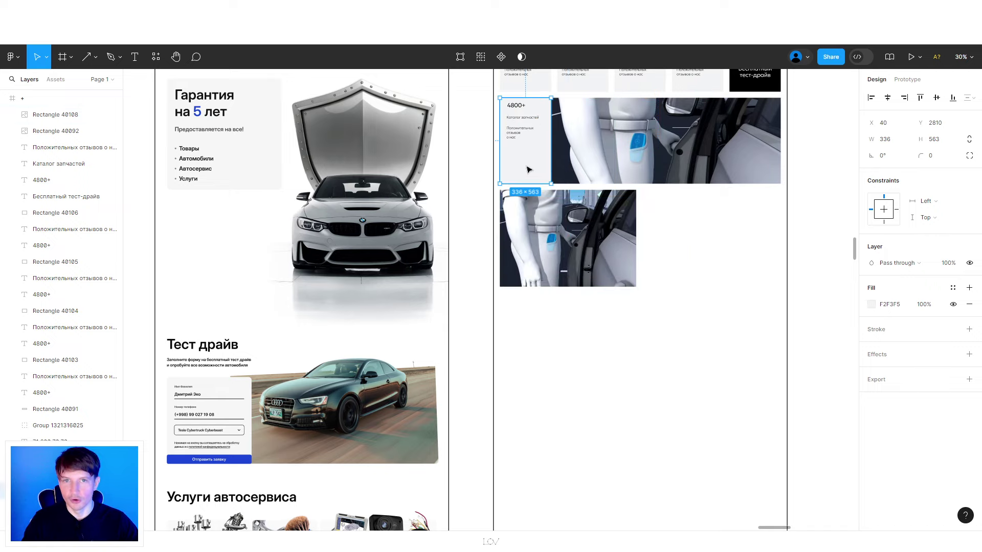
pyautogui.moveTo(526, 167)
pyautogui.keyDown('alt'); pyautogui.mouseDown()
pyautogui.moveTo(645, 282)
pyautogui.moveTo(661, 240)
pyautogui.mouseUp(); pyautogui.keyUp('alt')
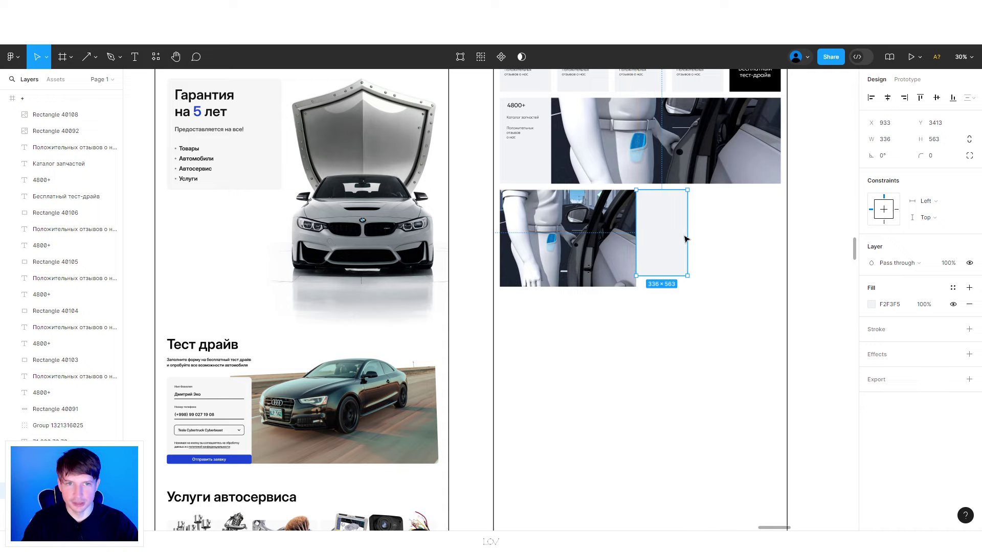
pyautogui.moveTo(687, 235); pyautogui.dragTo(779, 234)
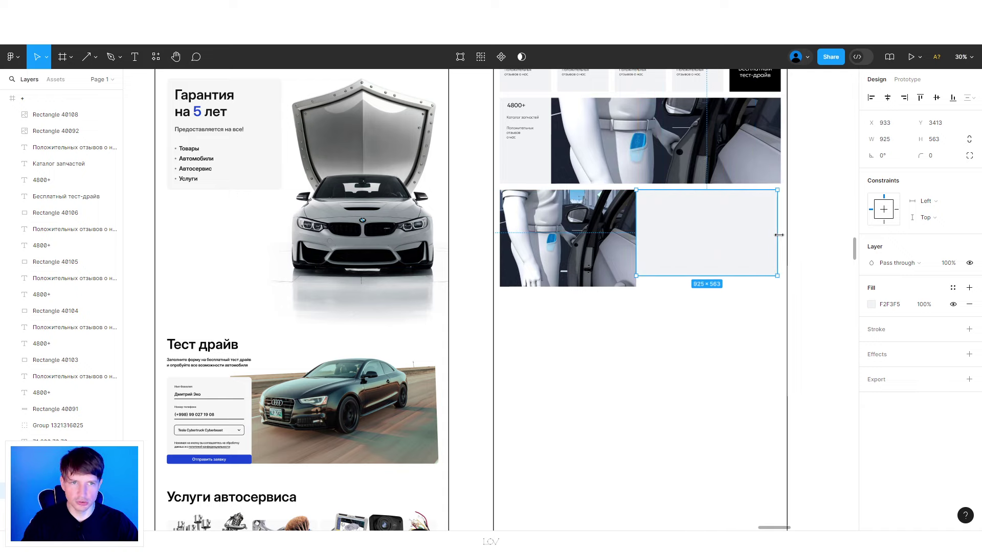
pyautogui.moveTo(708, 282); pyautogui.dragTo(708, 289)
pyautogui.scroll(1, 762, 291)
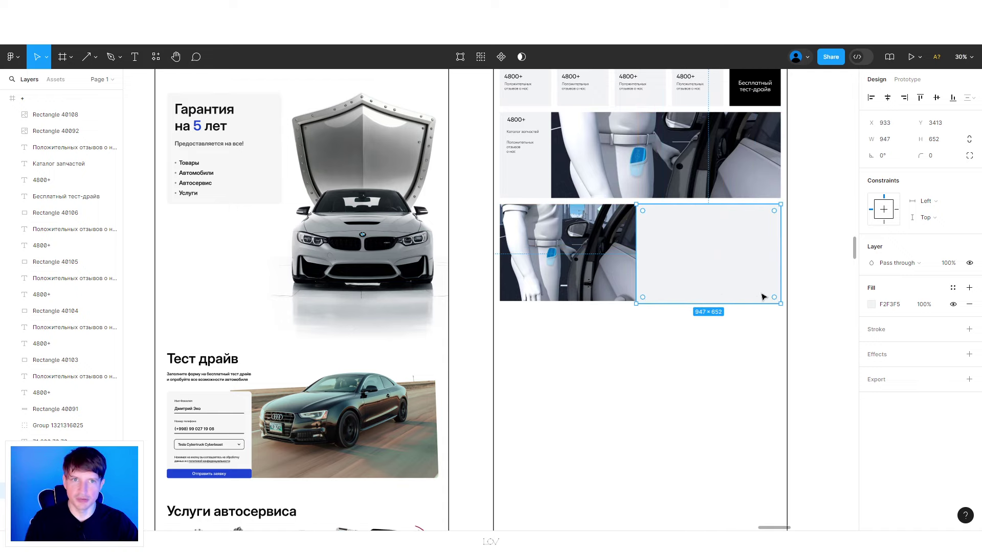
pyautogui.press('Escape')
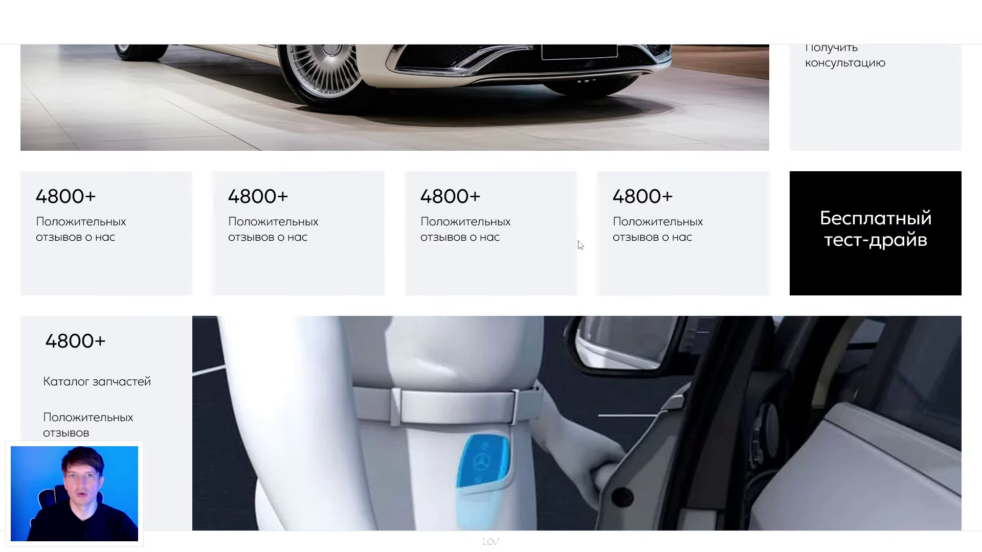
pyautogui.scroll(4, 587, 249)
pyautogui.scroll(-1, 587, 248)
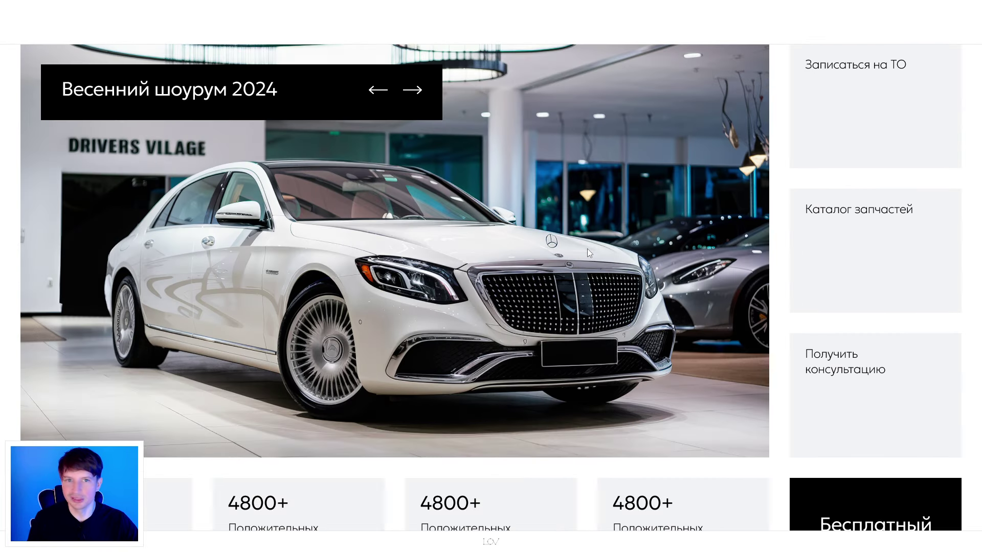
pyautogui.scroll(-4, 587, 248)
pyautogui.scroll(-3, 577, 249)
pyautogui.scroll(-3, 587, 224)
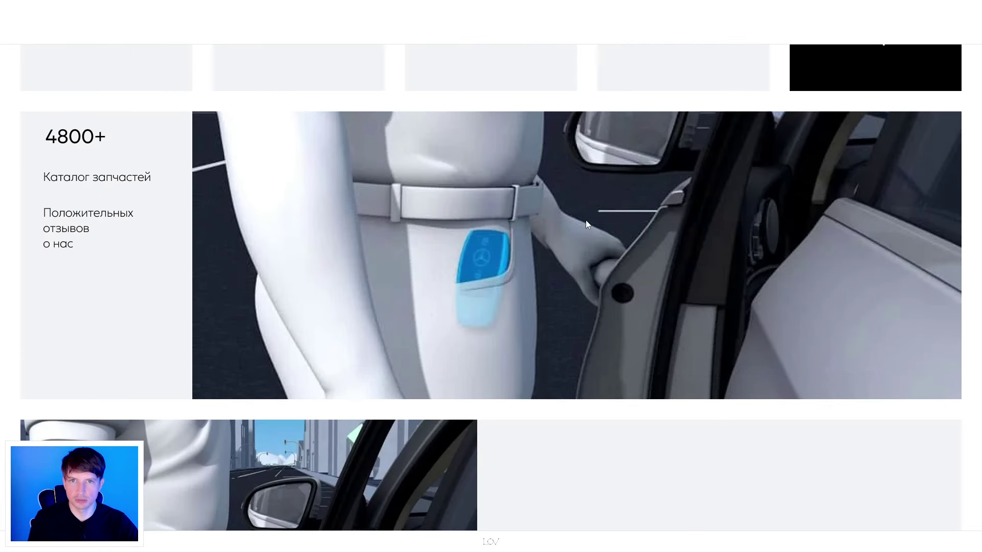
pyautogui.scroll(-3, 588, 281)
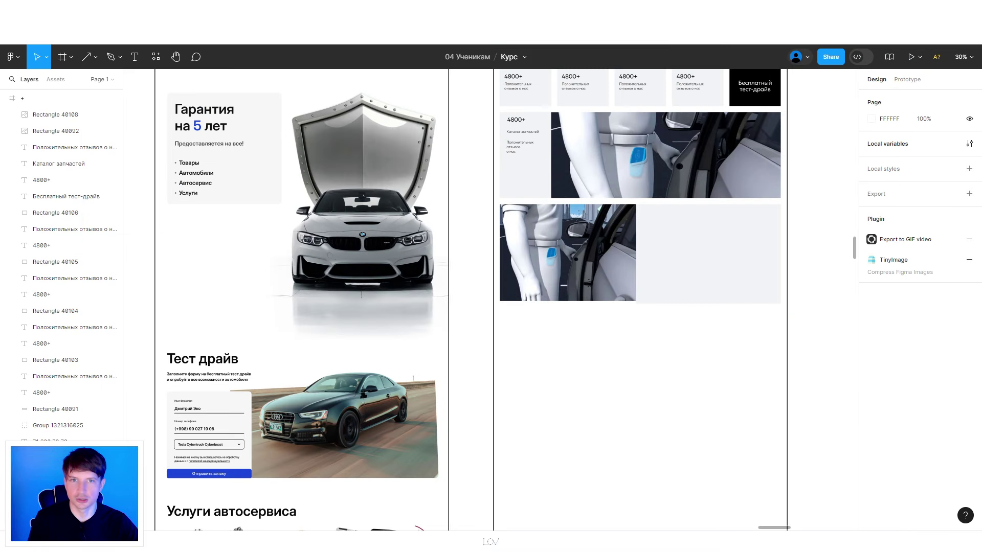
# - Copy the 4800+ heading and Каталог запчастей caption to the new grey panel's top-left
pyautogui.click(680, 295)
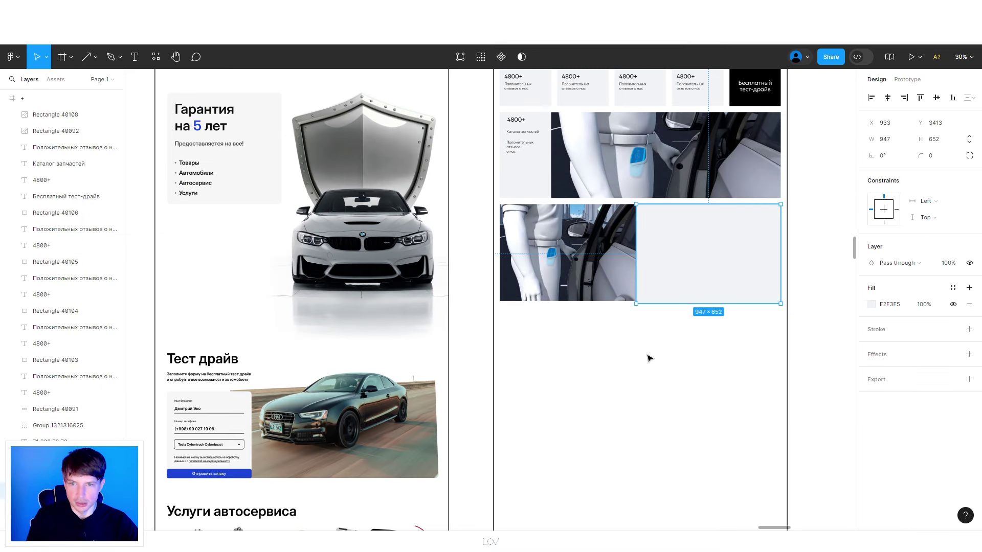
pyautogui.click(609, 390)
pyautogui.keyDown('ctrl'); pyautogui.click(516, 121); pyautogui.keyUp('ctrl')
pyautogui.moveTo(516, 121)
pyautogui.mouseDown()
pyautogui.moveTo(754, 241)
pyautogui.moveTo(820, 241)
pyautogui.mouseUp()
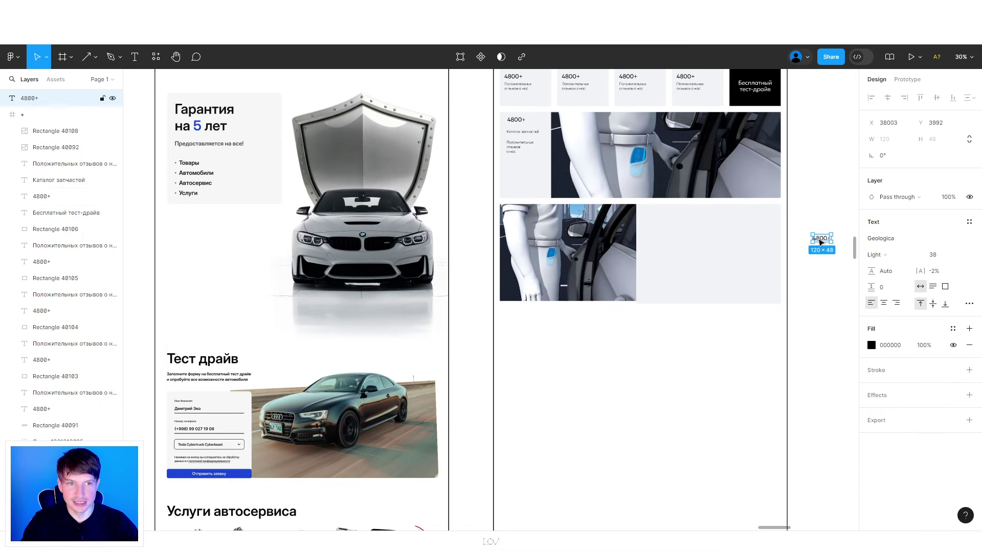
pyautogui.moveTo(667, 218); pyautogui.dragTo(636, 215)
pyautogui.click(518, 132)
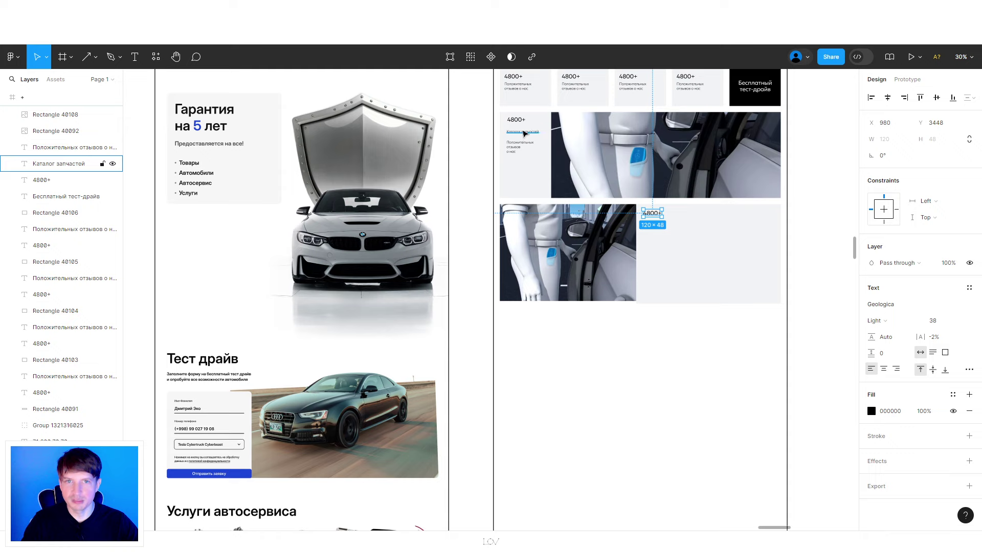
pyautogui.moveTo(516, 136); pyautogui.dragTo(837, 252)
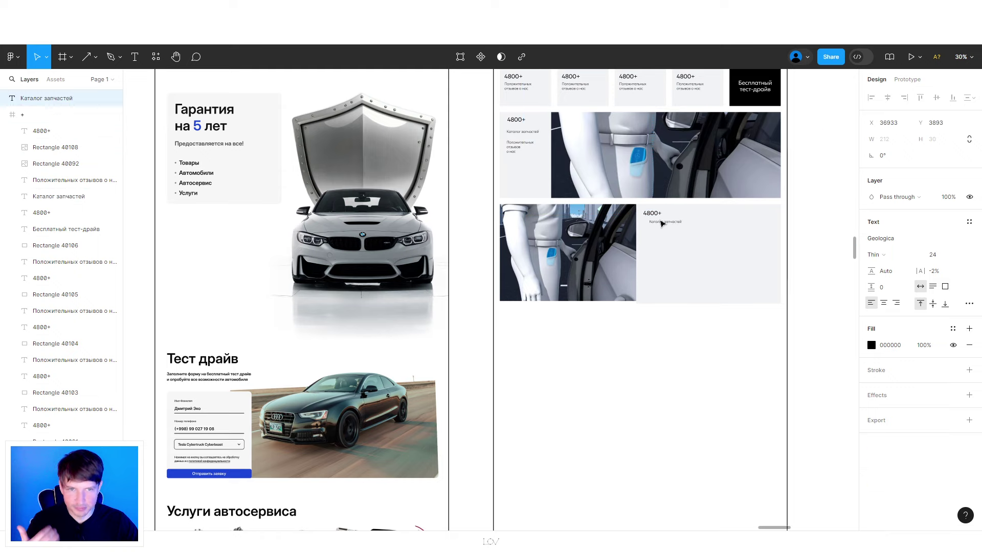
pyautogui.click(649, 382)
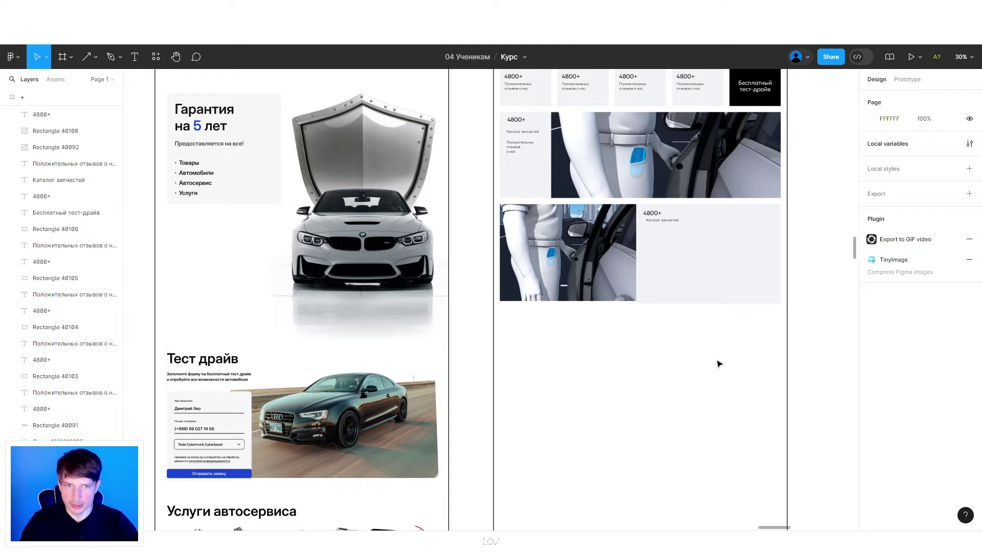
# - Draw a rectangle under the Каталог запчастей caption in the lower grey panel
pyautogui.scroll(3, 719, 363)
pyautogui.press('r')
pyautogui.scroll(2, 497, 243)
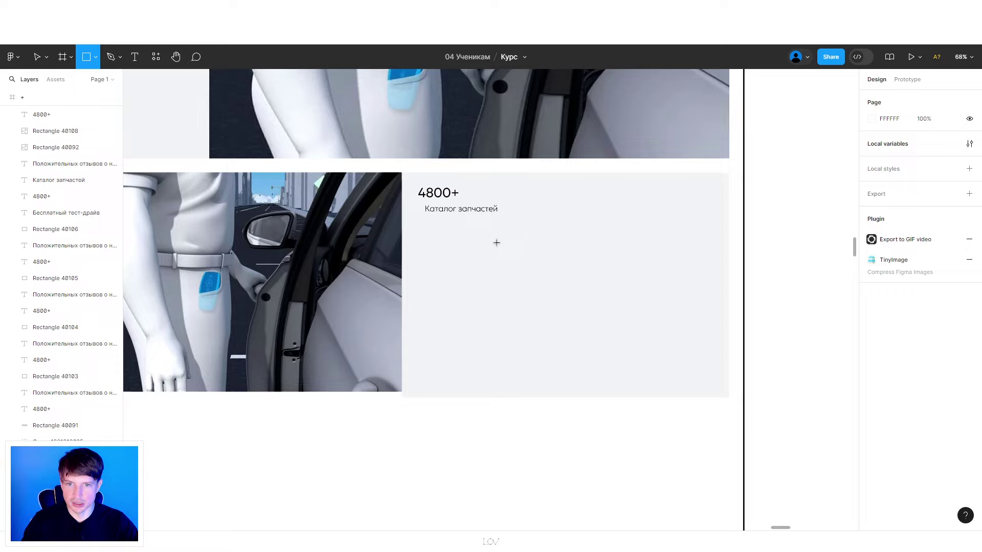
pyautogui.click(511, 311)
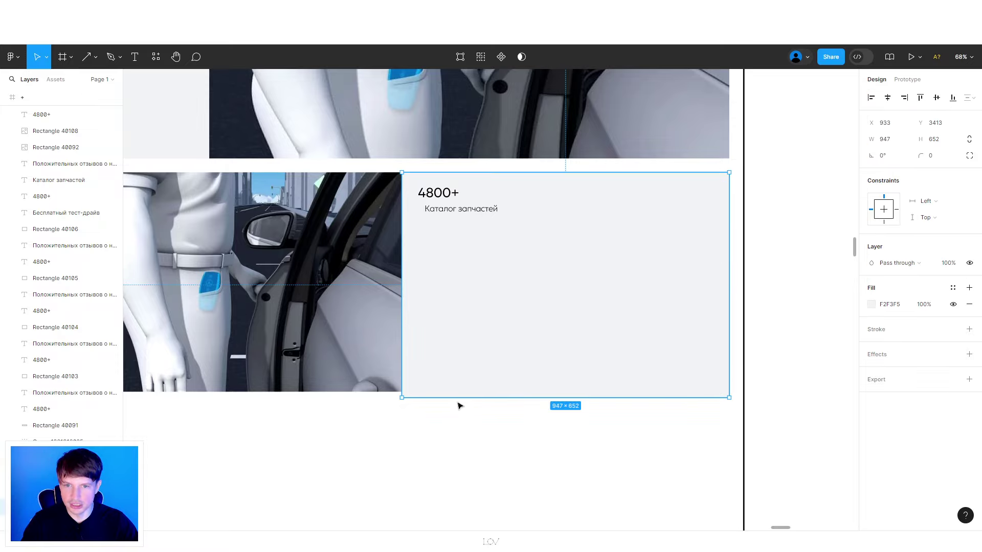
pyautogui.click(427, 434)
pyautogui.scroll(1, 455, 445)
pyautogui.hscroll(-1, 455, 445)
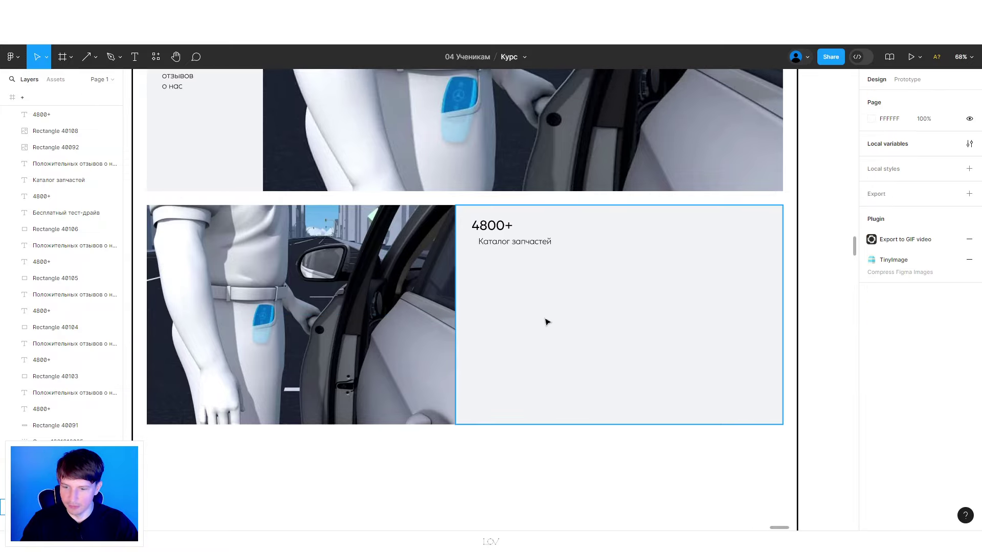
pyautogui.press('r')
pyautogui.moveTo(476, 267); pyautogui.dragTo(723, 314)
pyautogui.moveTo(578, 294); pyautogui.dragTo(574, 285)
# - Fill the new box white (FFFFFF) and shorten it to 737×50
pyautogui.click(871, 305)
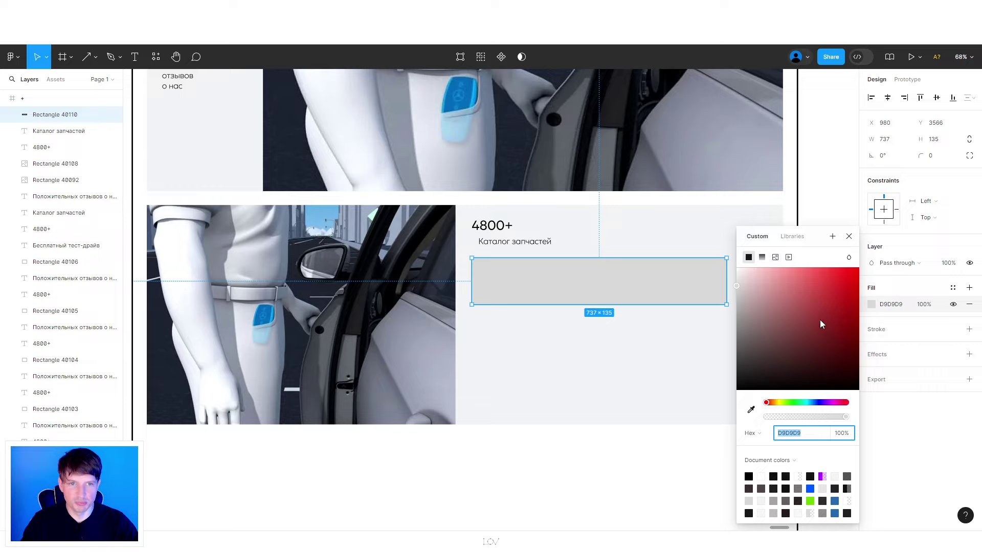
pyautogui.write('ffffff')
pyautogui.press('Return')
pyautogui.moveTo(639, 305)
pyautogui.mouseDown()
pyautogui.moveTo(623, 278)
pyautogui.moveTo(623, 290)
pyautogui.mouseUp()
pyautogui.click(592, 478)
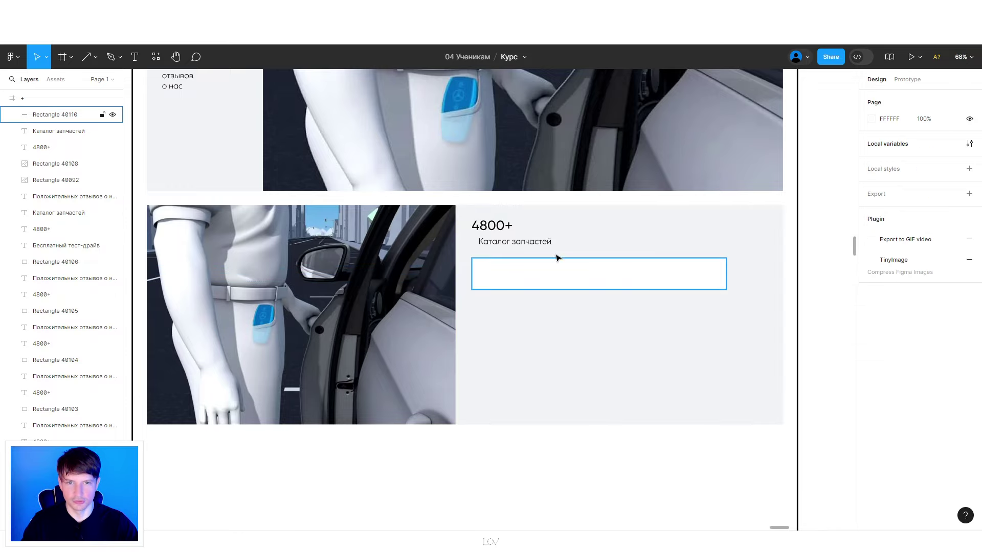
pyautogui.scroll(-5, 534, 351)
pyautogui.hscroll(-5, 495, 458)
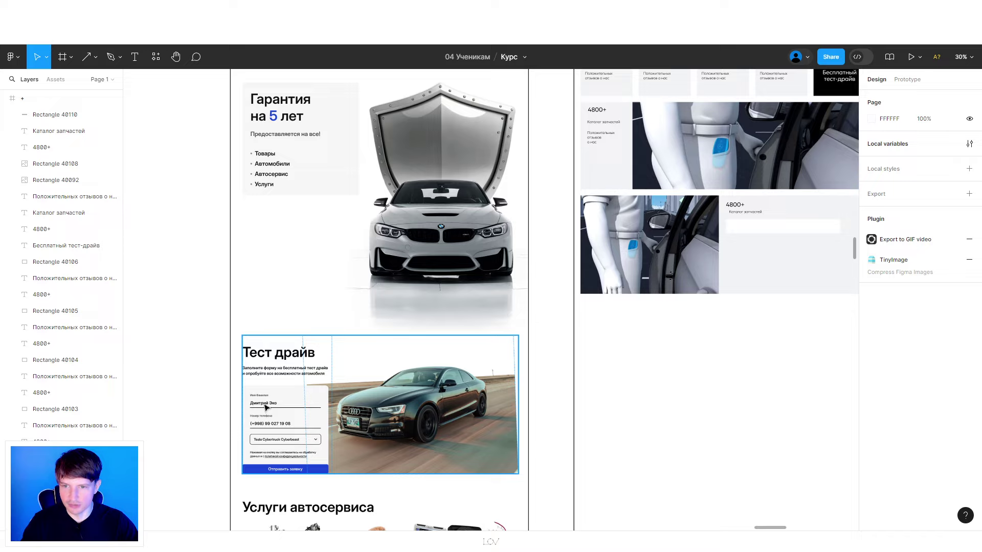
# - Paste a copy of the Каталог запчастей caption inside the white field box
pyautogui.scroll(2, 602, 290)
pyautogui.scroll(3, 382, 224)
pyautogui.click(359, 219)
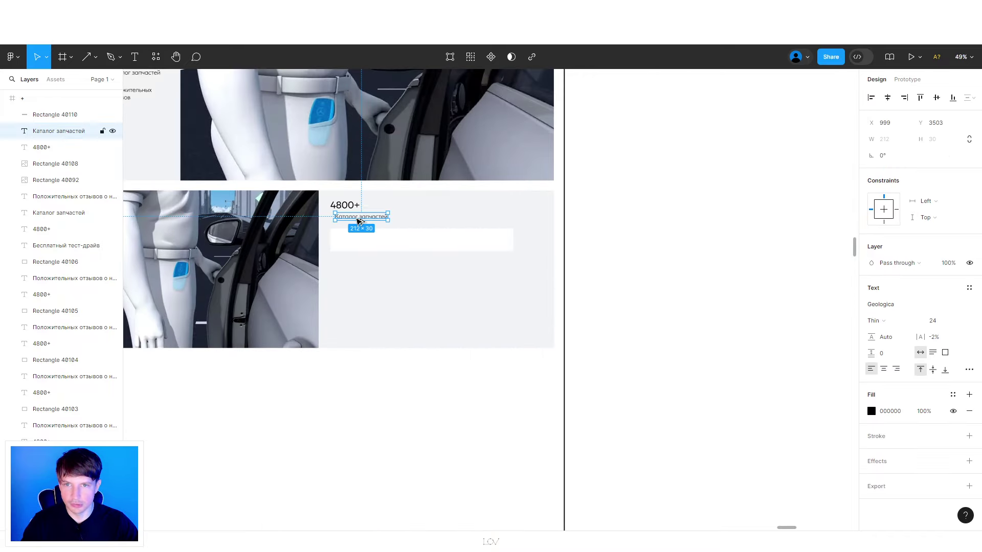
pyautogui.hotkey('ctrl', 'c')
pyautogui.hotkey('ctrl', 'v')
pyautogui.moveTo(680, 246); pyautogui.dragTo(359, 241)
pyautogui.click(443, 452)
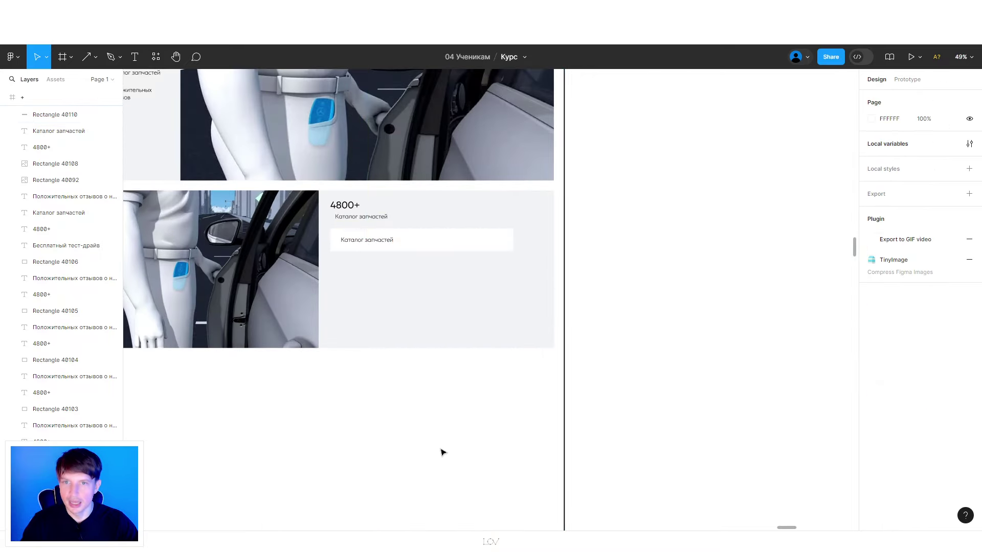
# - Duplicate the field text above the white box as a Каталог запчастей label
pyautogui.hscroll(-5, 636, 434)
pyautogui.scroll(1, 647, 366)
pyautogui.hscroll(-10, 169, 411)
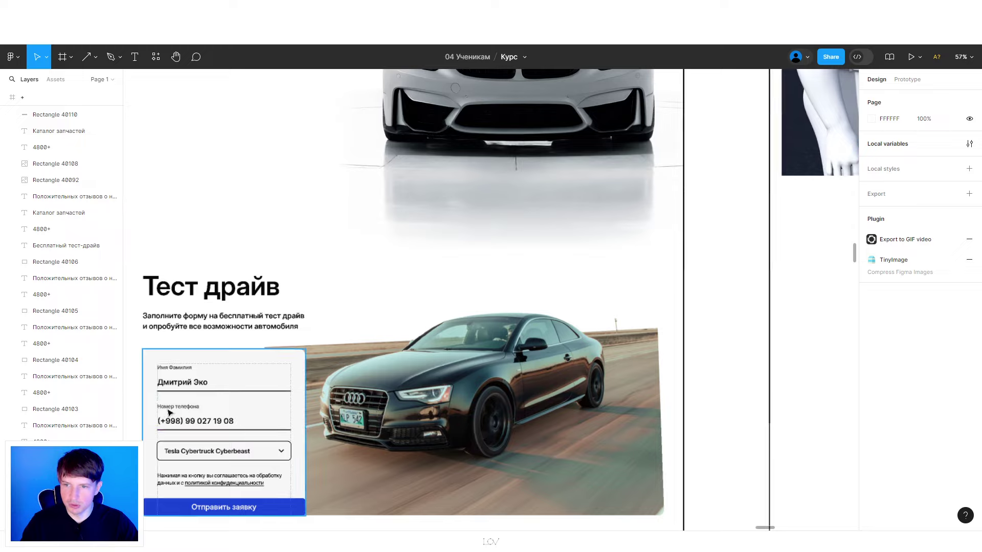
pyautogui.scroll(-3, 692, 373)
pyautogui.hscroll(10, 627, 340)
pyautogui.scroll(5, 373, 235)
pyautogui.click(412, 231)
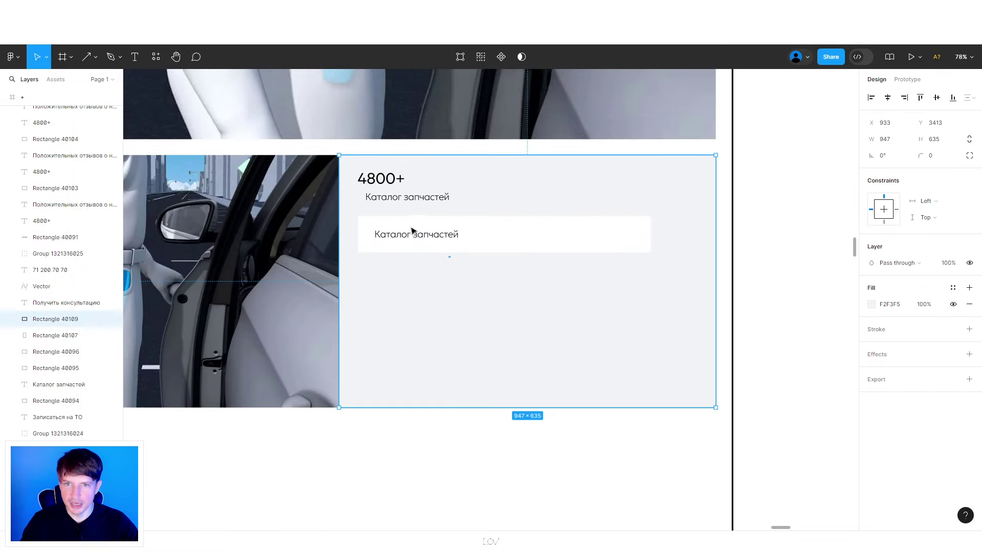
pyautogui.moveTo(453, 254)
pyautogui.mouseDown()
pyautogui.moveTo(425, 264)
pyautogui.moveTo(398, 236)
pyautogui.mouseUp()
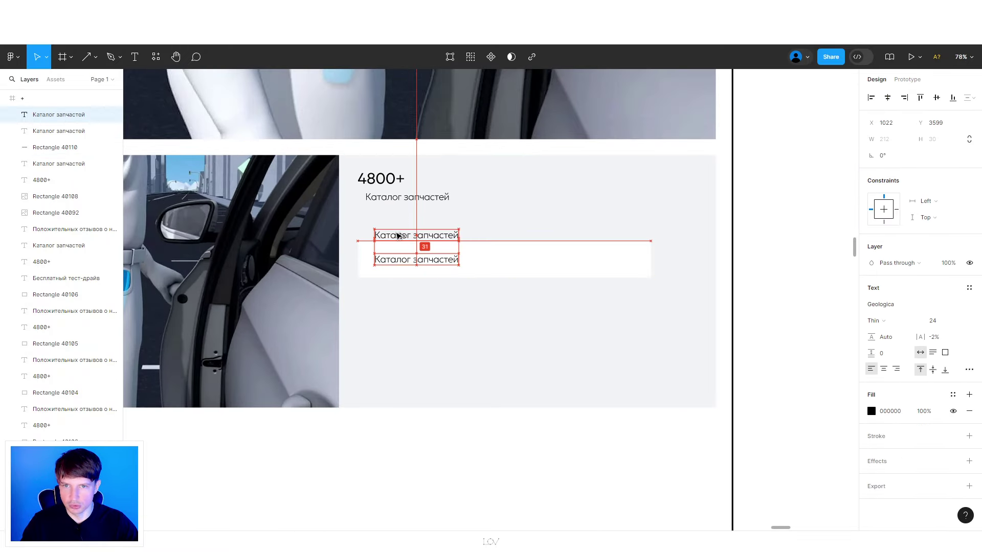
pyautogui.click(417, 465)
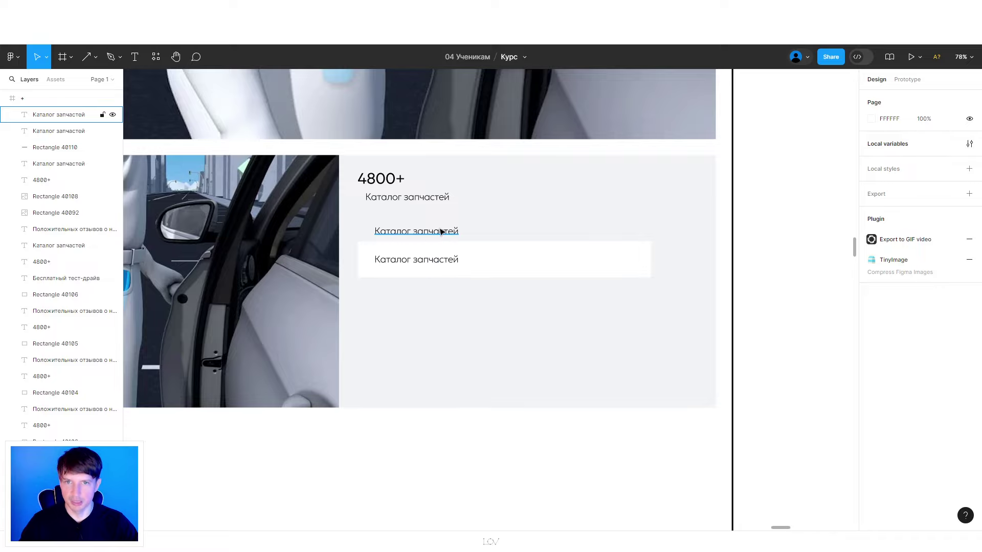
pyautogui.keyDown('shift'); pyautogui.click(450, 249); pyautogui.keyUp('shift')
# - Duplicate the labelled white field twice to stack three fields down the panel
pyautogui.moveTo(406, 259); pyautogui.dragTo(413, 328)
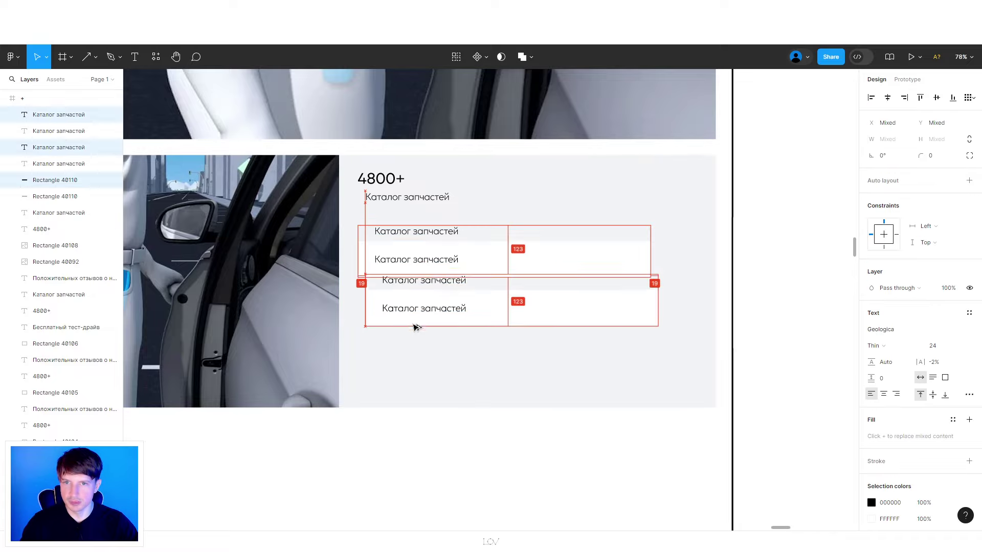
pyautogui.click(433, 463)
pyautogui.click(428, 302)
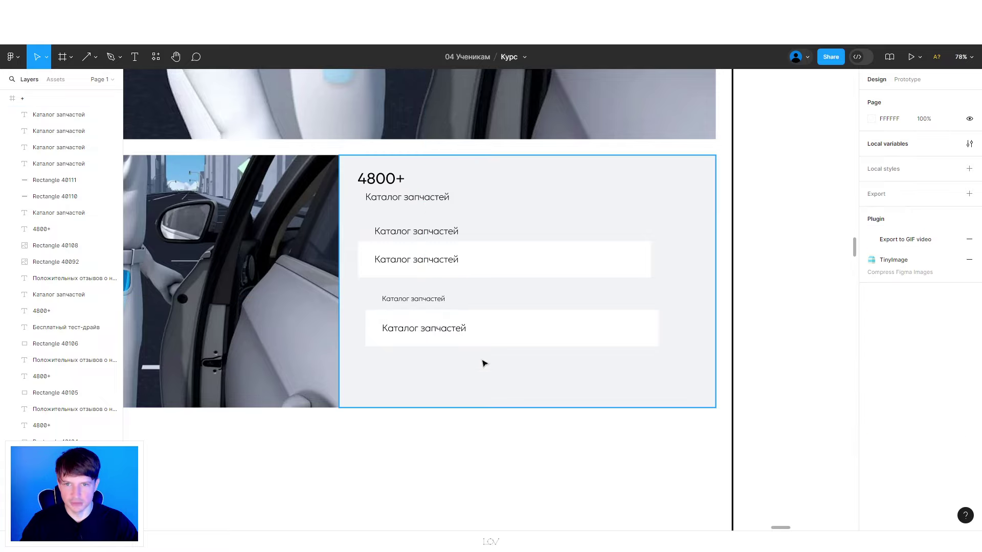
pyautogui.click(423, 300)
pyautogui.moveTo(459, 349); pyautogui.dragTo(390, 293)
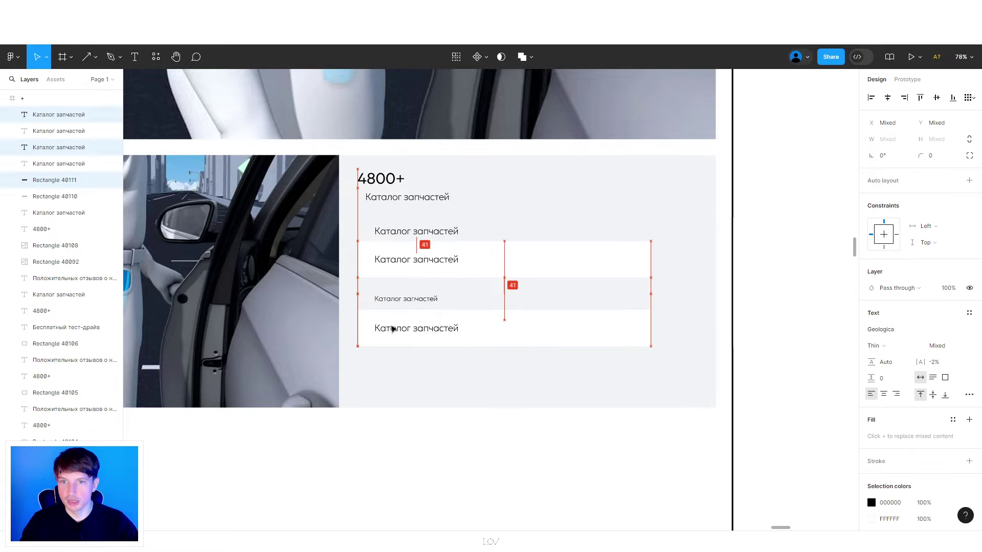
pyautogui.click(458, 371)
pyautogui.scroll(1, 458, 371)
pyautogui.click(426, 331)
pyautogui.moveTo(426, 331)
pyautogui.mouseDown()
pyautogui.moveTo(428, 372)
pyautogui.moveTo(374, 357)
pyautogui.moveTo(376, 375)
pyautogui.moveTo(375, 359)
pyautogui.mouseUp()
# - Move the small label into the bottom white box, above its field text
pyautogui.scroll(5, 414, 389)
pyautogui.moveTo(363, 250); pyautogui.dragTo(358, 376)
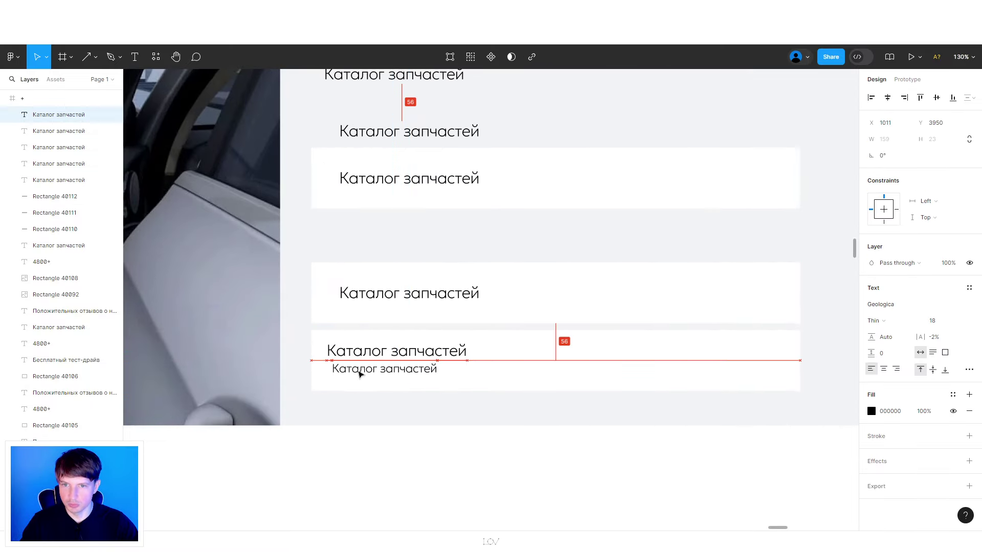
pyautogui.press('Escape')
pyautogui.moveTo(391, 244); pyautogui.dragTo(381, 372)
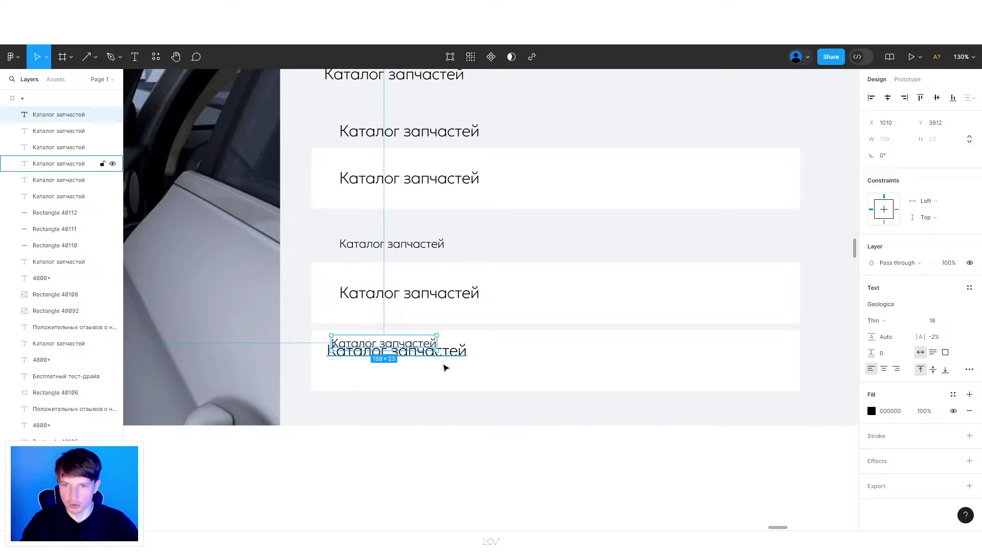
pyautogui.moveTo(375, 376); pyautogui.dragTo(377, 352)
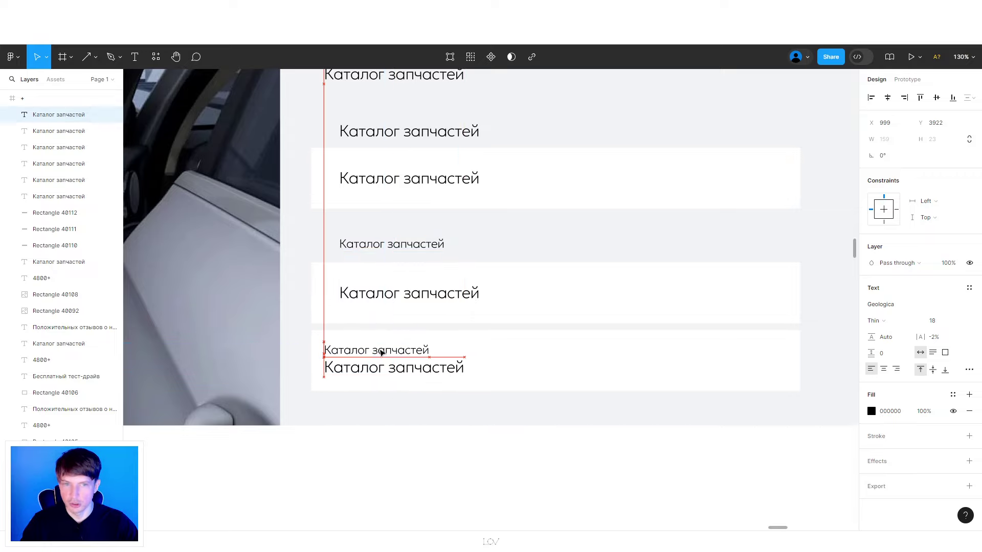
# - Reduce the bottom label's font size to 16
pyautogui.moveTo(928, 323); pyautogui.dragTo(926, 324)
pyautogui.write('16')
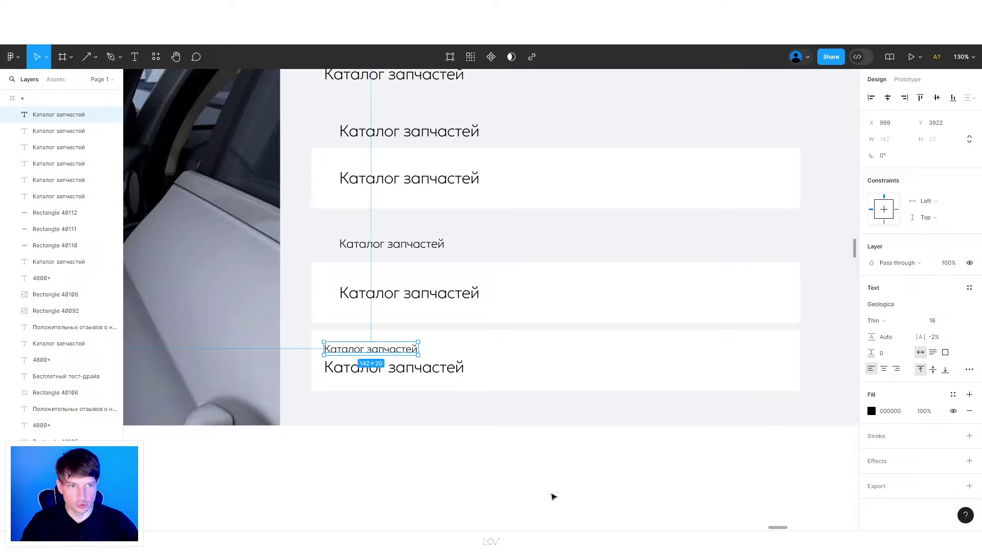
pyautogui.click(552, 495)
pyautogui.scroll(-3, 500, 491)
pyautogui.hscroll(-2, 532, 386)
pyautogui.click(523, 371)
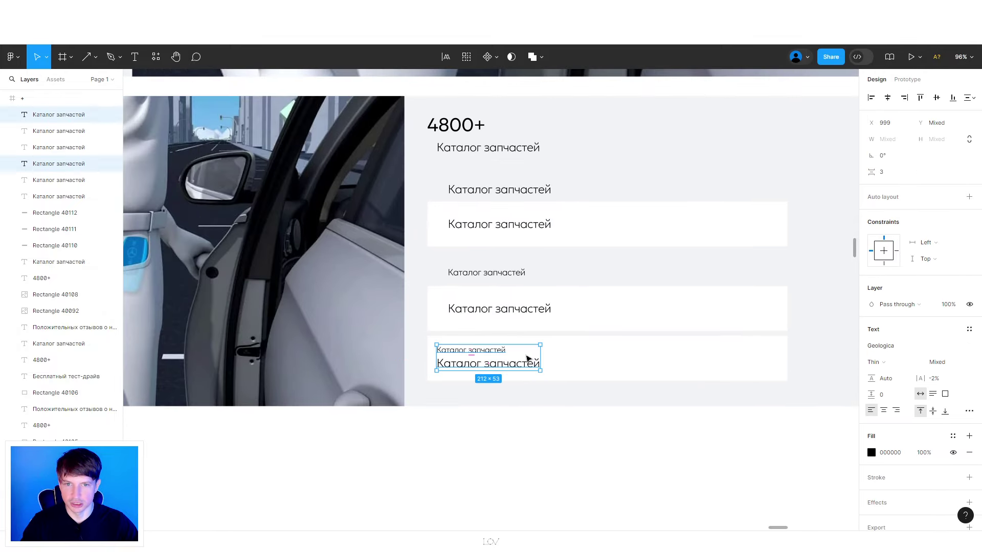
pyautogui.click(585, 493)
pyautogui.scroll(-3, 585, 493)
pyautogui.scroll(-3, 632, 415)
# - Duplicate a Каталог запчастей text below the last white field
pyautogui.scroll(-3, 632, 415)
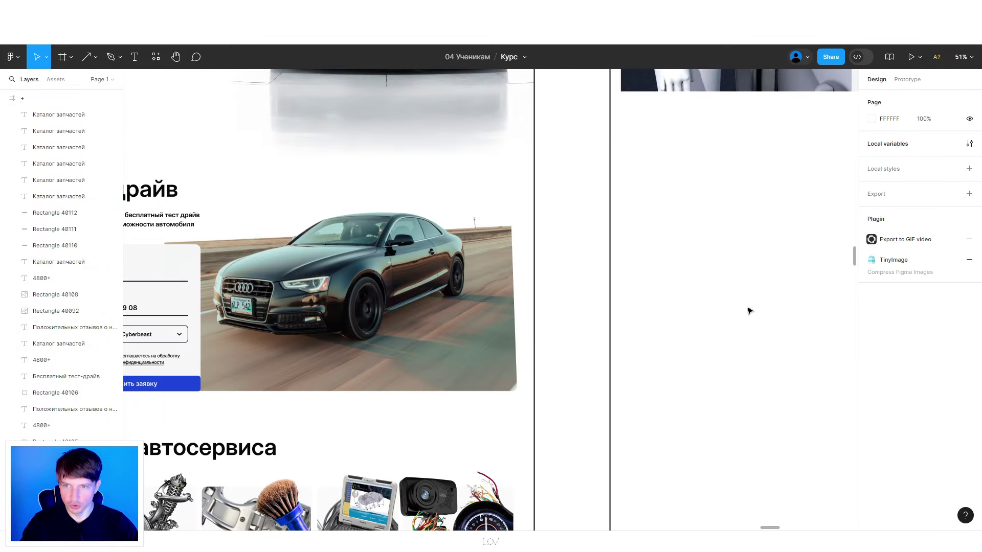
pyautogui.scroll(-2, 750, 310)
pyautogui.hscroll(5, 501, 433)
pyautogui.scroll(3, 501, 434)
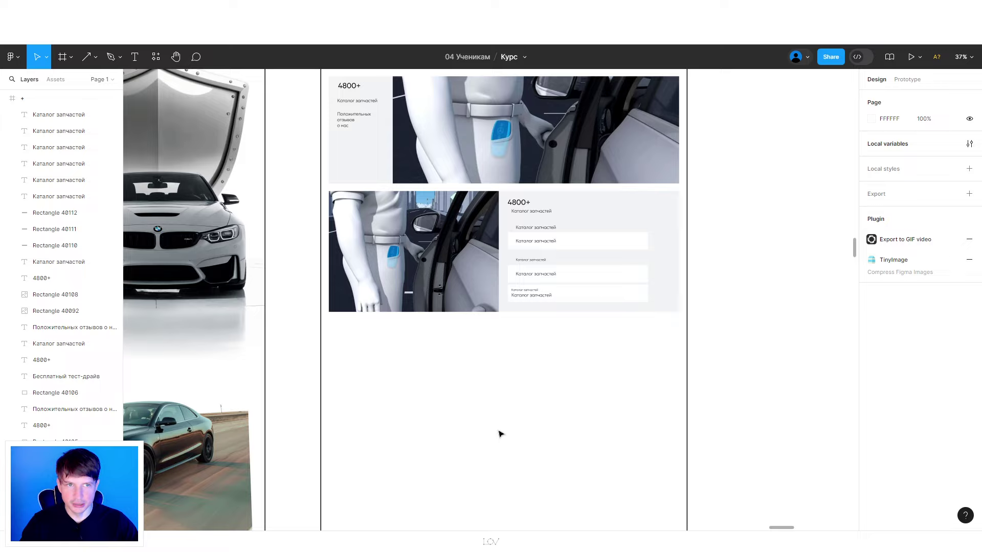
pyautogui.scroll(2, 553, 230)
pyautogui.click(552, 228)
pyautogui.moveTo(552, 227); pyautogui.dragTo(567, 321)
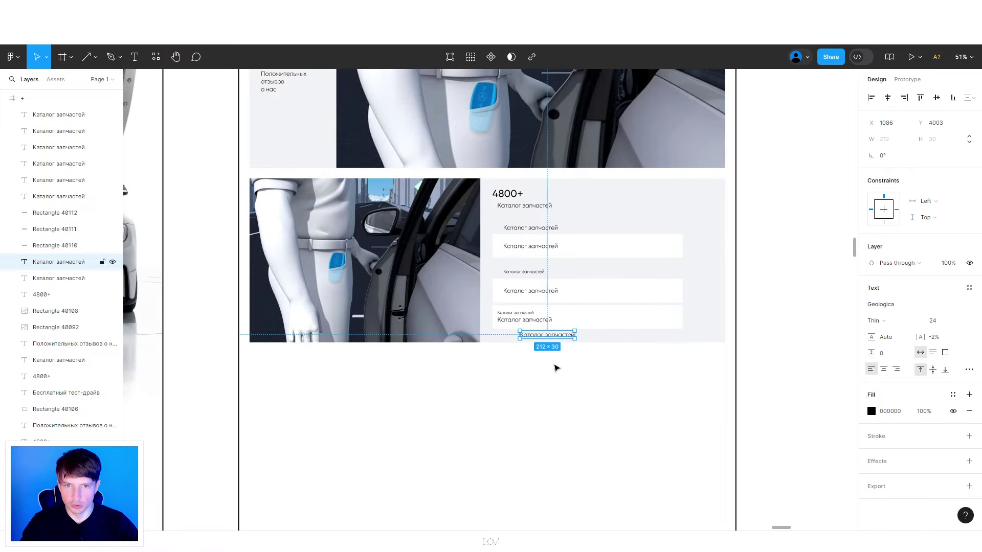
pyautogui.click(538, 426)
# - Place a copy of the caption under 4800+ at the grey panel's top-right
pyautogui.moveTo(538, 426); pyautogui.dragTo(416, 460)
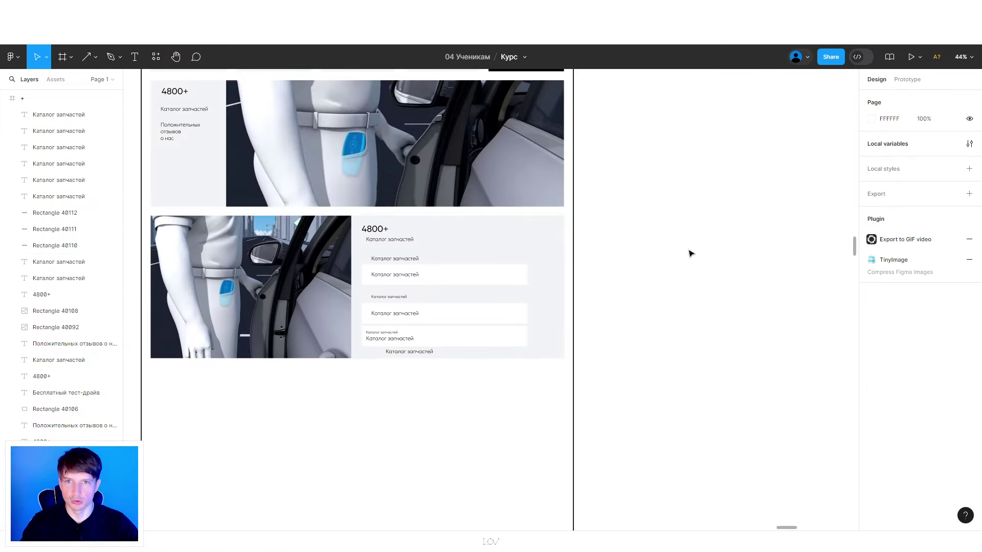
pyautogui.scroll(3, 691, 254)
pyautogui.scroll(-3, 543, 210)
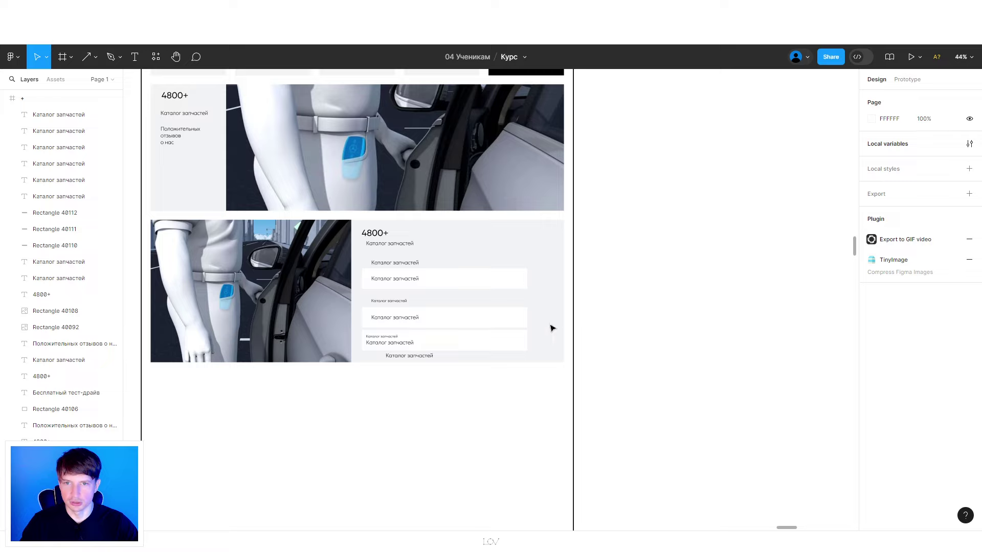
pyautogui.scroll(2, 394, 270)
pyautogui.click(388, 245)
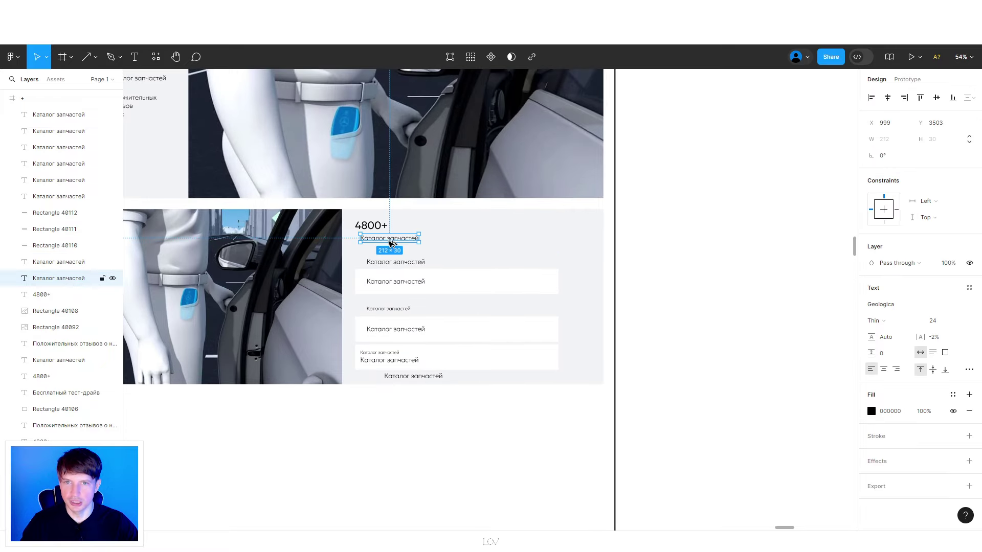
pyautogui.moveTo(389, 244); pyautogui.dragTo(548, 246)
# - Give the right-hand Каталог запчастей caption a heavier font weight
pyautogui.click(371, 225)
pyautogui.click(548, 247)
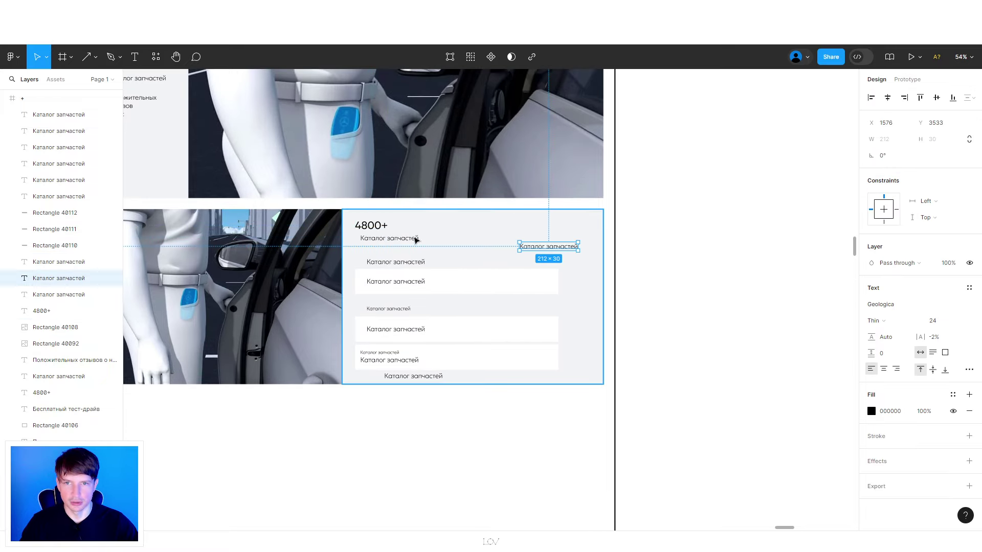
pyautogui.click(409, 239)
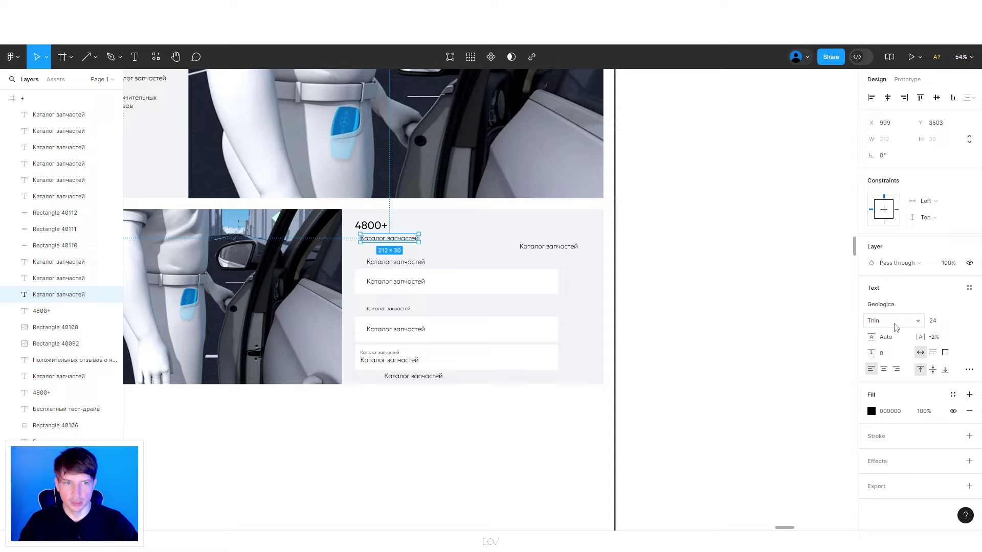
pyautogui.click(378, 225)
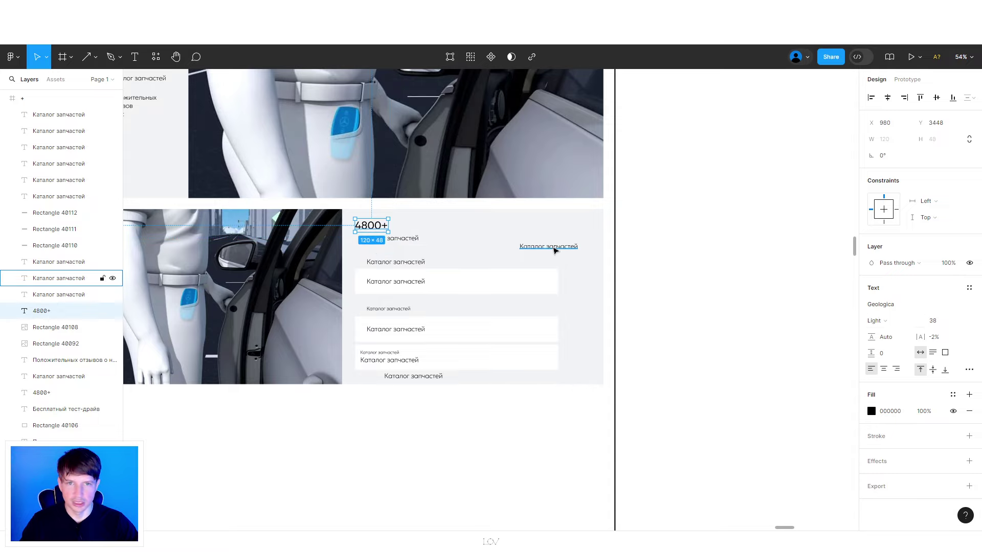
pyautogui.click(555, 251)
pyautogui.click(876, 321)
pyautogui.click(897, 333)
pyautogui.press('Escape')
# - Duplicate the white field rectangle over the right caption and fill it black
pyautogui.click(523, 280)
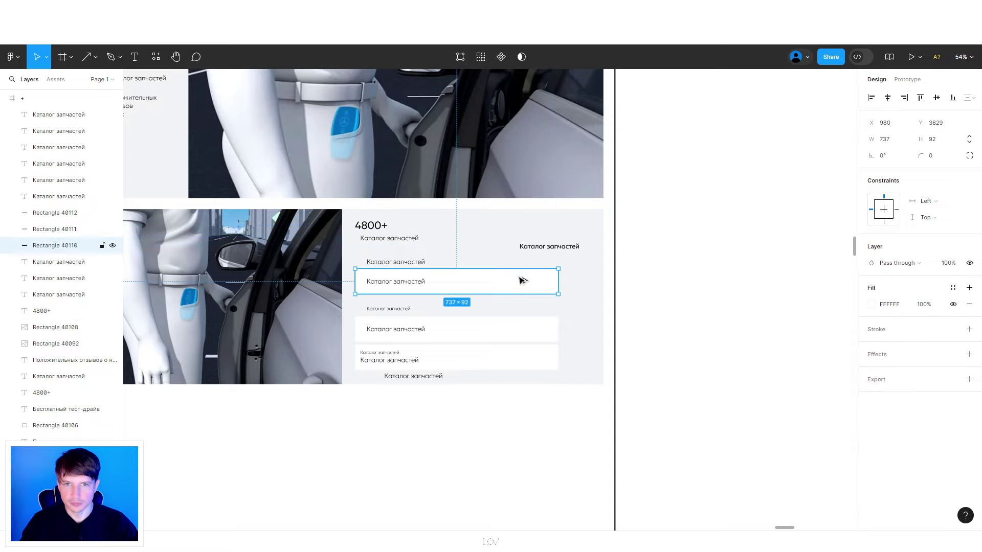
pyautogui.moveTo(523, 280)
pyautogui.mouseDown()
pyautogui.moveTo(565, 231)
pyautogui.moveTo(507, 230)
pyautogui.moveTo(541, 240)
pyautogui.moveTo(520, 241)
pyautogui.mouseUp()
pyautogui.click(871, 304)
pyautogui.click(742, 388)
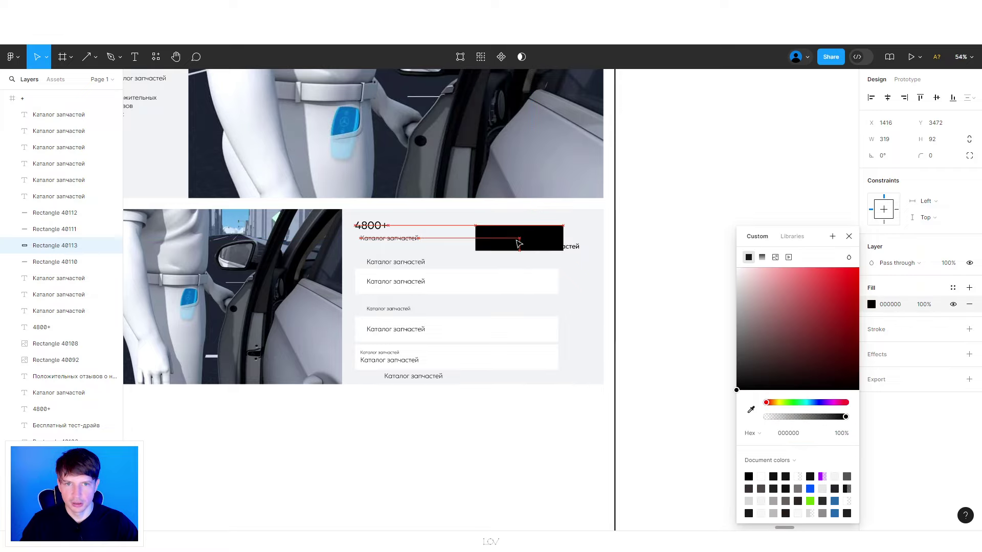
# - Bring the caption above the black rectangle and colour it white (FFFFFF)
pyautogui.click(578, 251)
pyautogui.press(']')
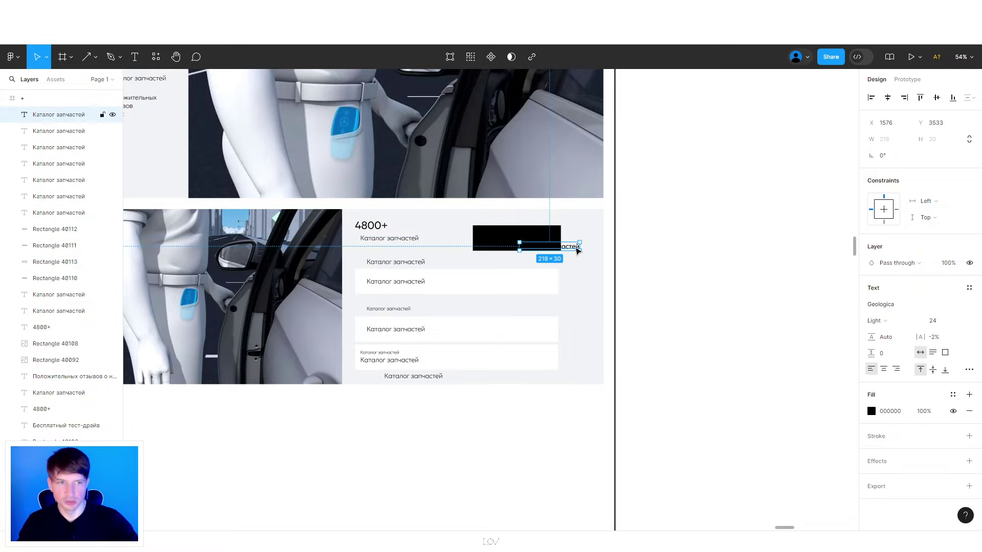
pyautogui.click(871, 411)
pyautogui.write('FFFFFF')
pyautogui.press('Return')
pyautogui.moveTo(563, 247); pyautogui.dragTo(527, 239)
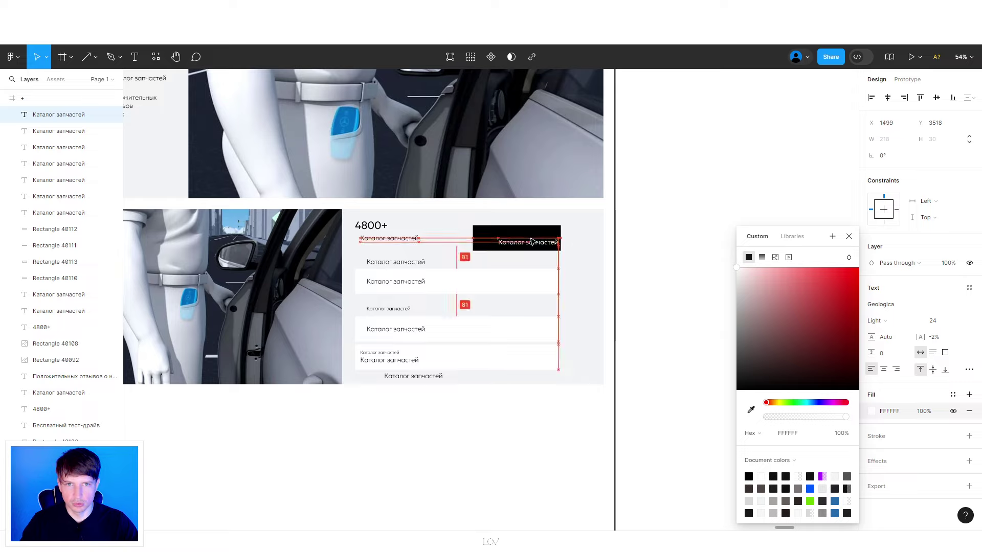
pyautogui.click(674, 281)
# - Delete the upper two field rows of the form panel
pyautogui.scroll(3, 512, 301)
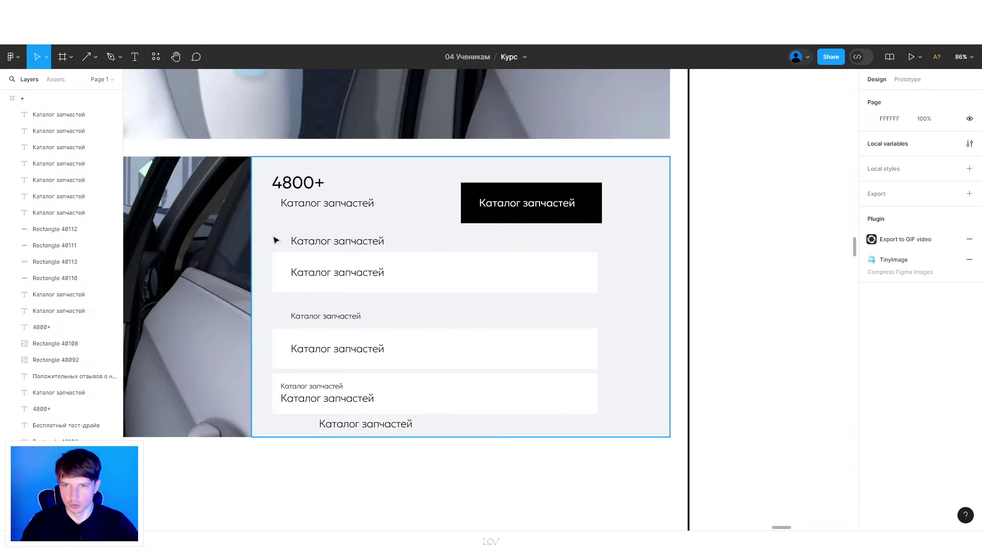
pyautogui.moveTo(271, 236); pyautogui.dragTo(433, 362)
pyautogui.press('Delete')
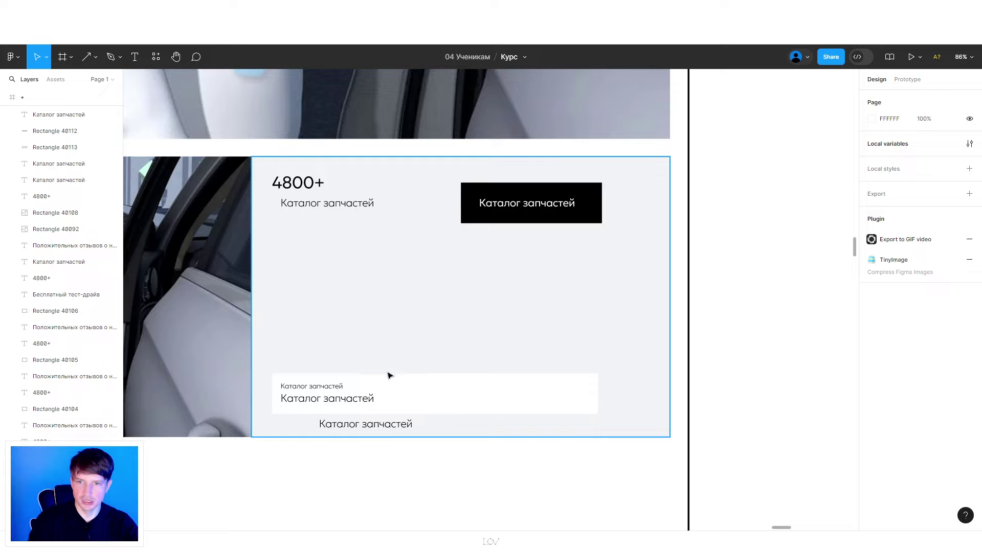
# - Stack three white text cards and place the black button and Каталог запчастей caption below them
pyautogui.click(322, 394)
pyautogui.moveTo(346, 397)
pyautogui.mouseDown()
pyautogui.moveTo(346, 265)
pyautogui.moveTo(351, 324)
pyautogui.moveTo(334, 375)
pyautogui.mouseUp()
pyautogui.click(368, 425)
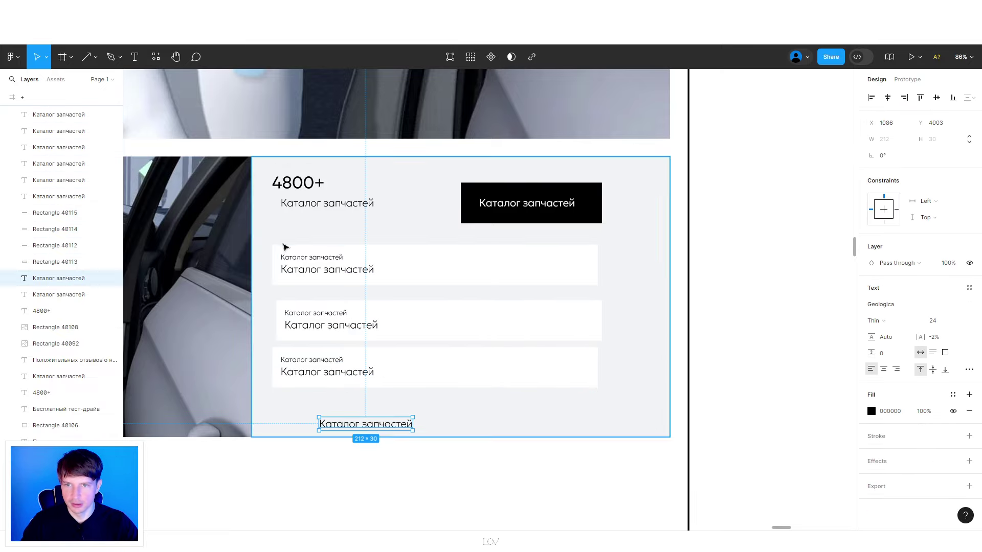
pyautogui.moveTo(284, 245); pyautogui.dragTo(381, 379)
pyautogui.moveTo(538, 205)
pyautogui.mouseDown()
pyautogui.moveTo(350, 399)
pyautogui.moveTo(505, 400)
pyautogui.mouseUp()
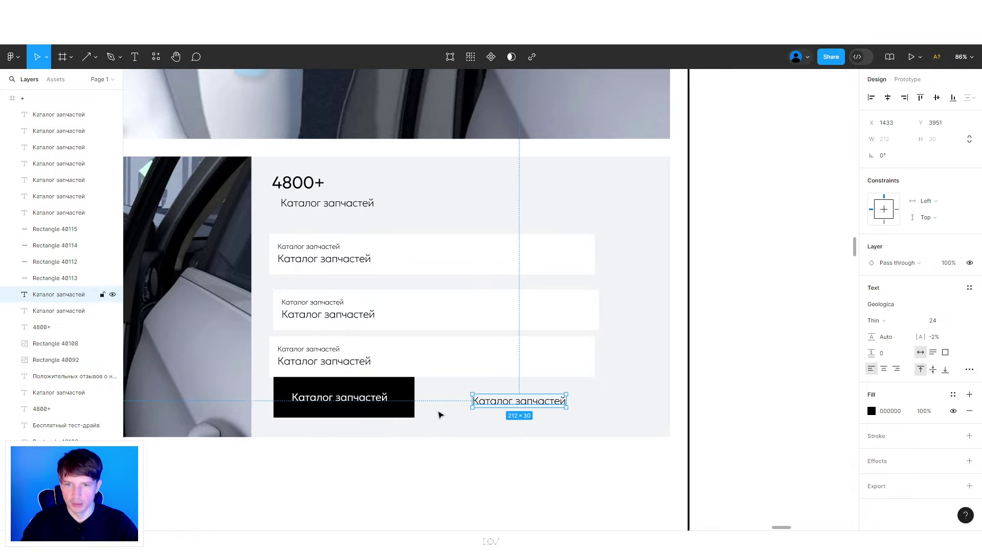
pyautogui.click(353, 404)
pyautogui.moveTo(357, 401); pyautogui.dragTo(356, 408)
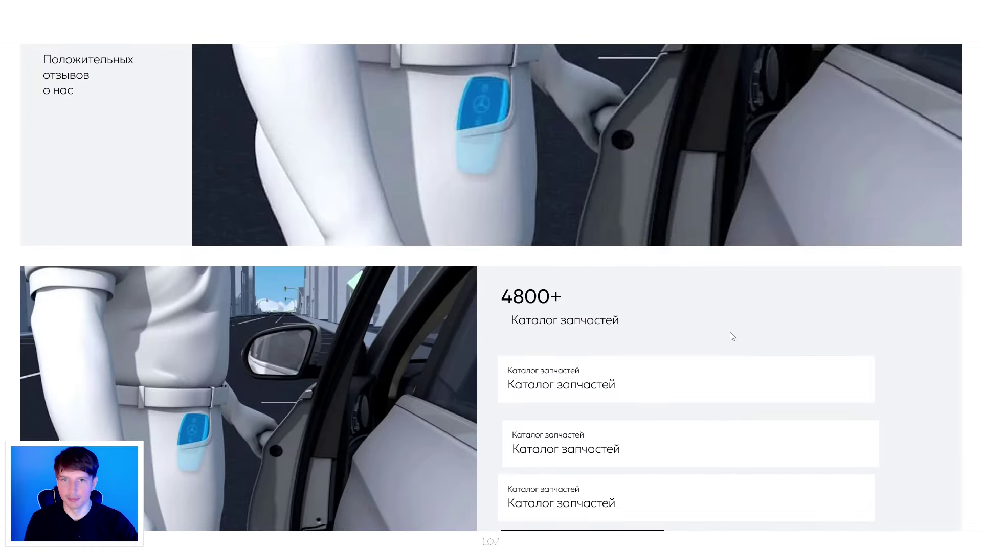
# - Copy the black G63 photo from Google Images
pyautogui.scroll(5, 731, 332)
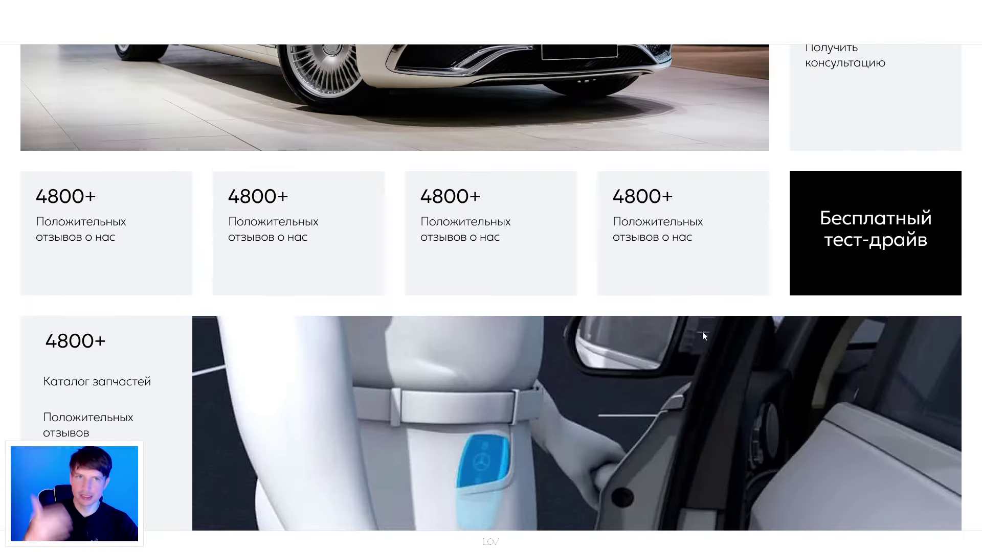
pyautogui.scroll(-8, 702, 332)
pyautogui.scroll(1, 510, 342)
pyautogui.scroll(2, 509, 335)
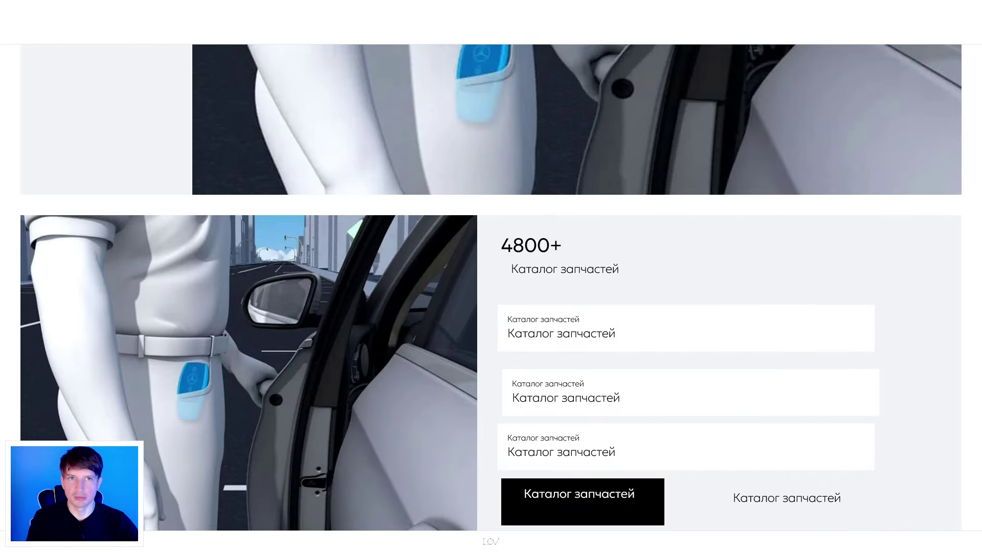
pyautogui.scroll(-5, 367, 324)
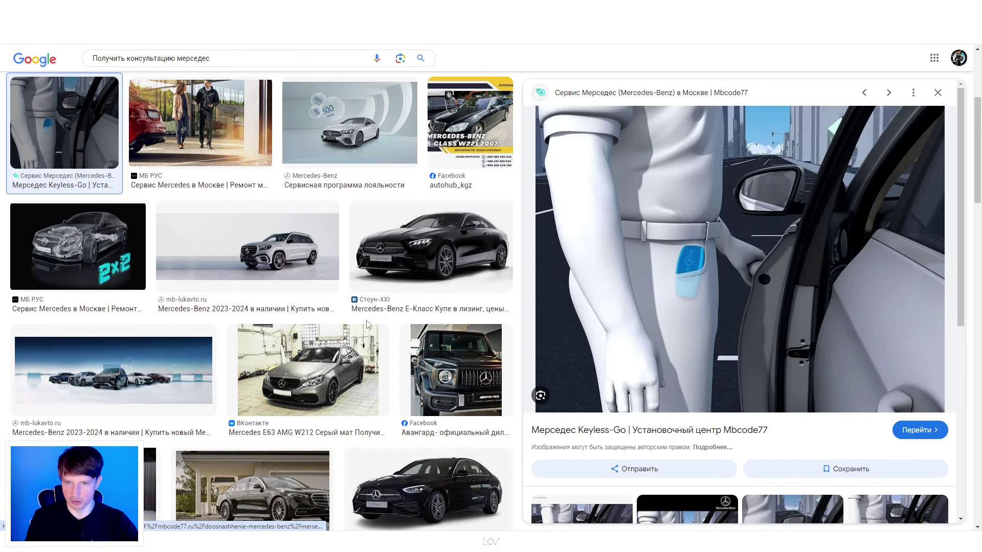
pyautogui.scroll(-2, 256, 332)
pyautogui.scroll(-1, 108, 350)
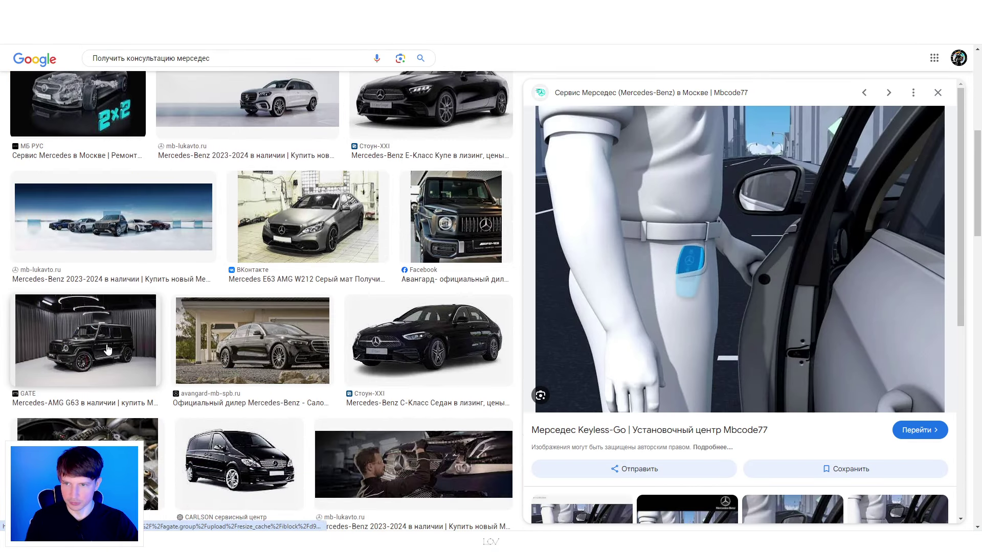
pyautogui.click(108, 350)
pyautogui.rightClick(784, 247)
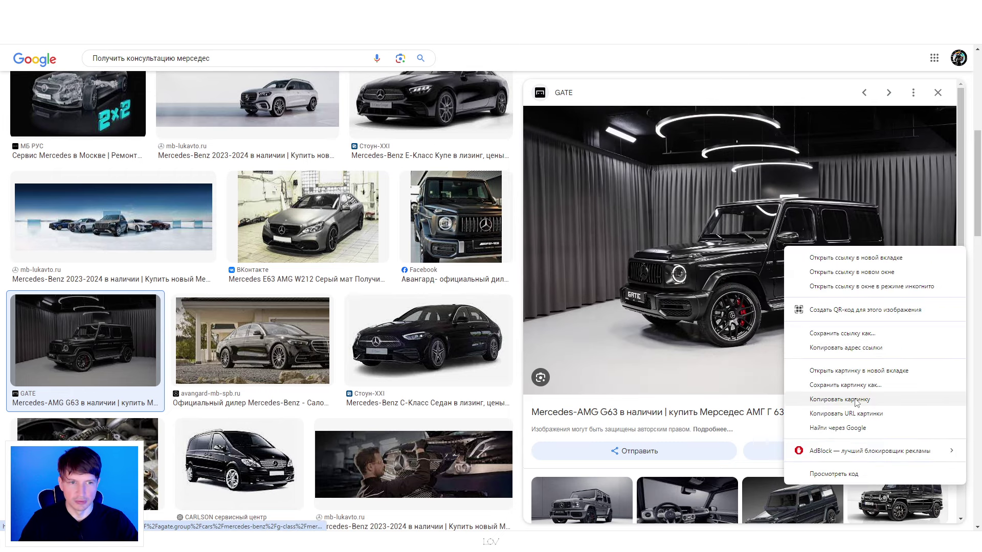
pyautogui.click(856, 400)
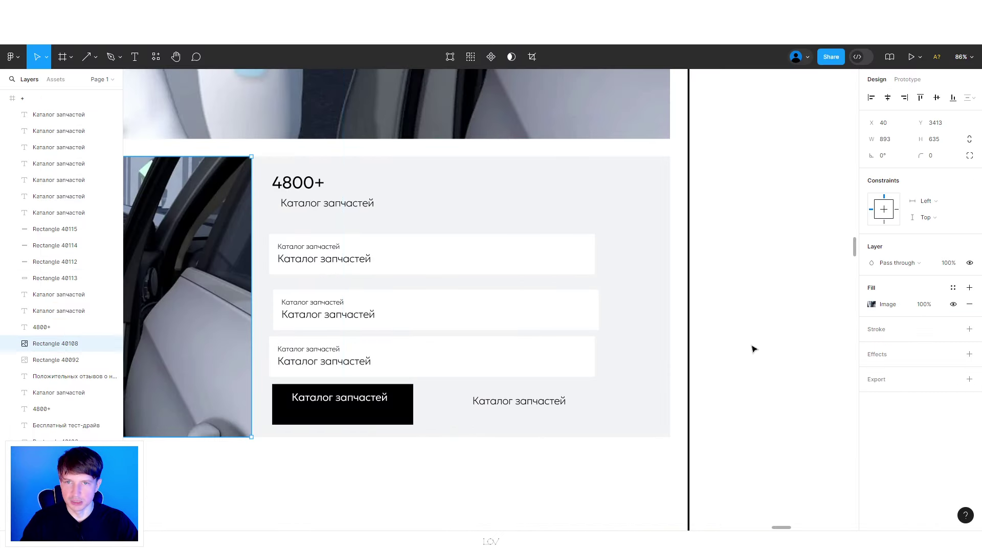
# - Paste the black G63 photo into the left image, Rectangle 40108
pyautogui.hotkey('ctrl', 'v')
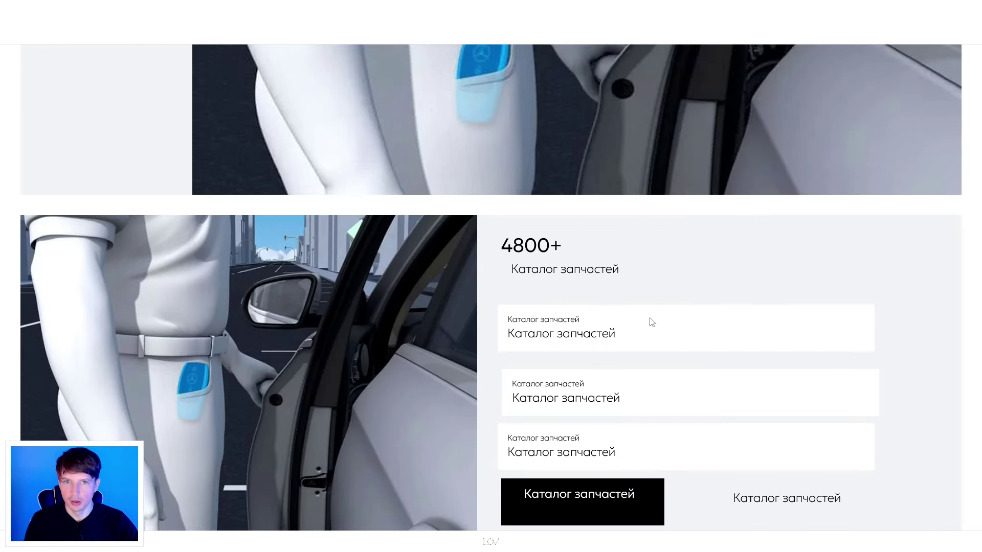
pyautogui.scroll(10, 651, 321)
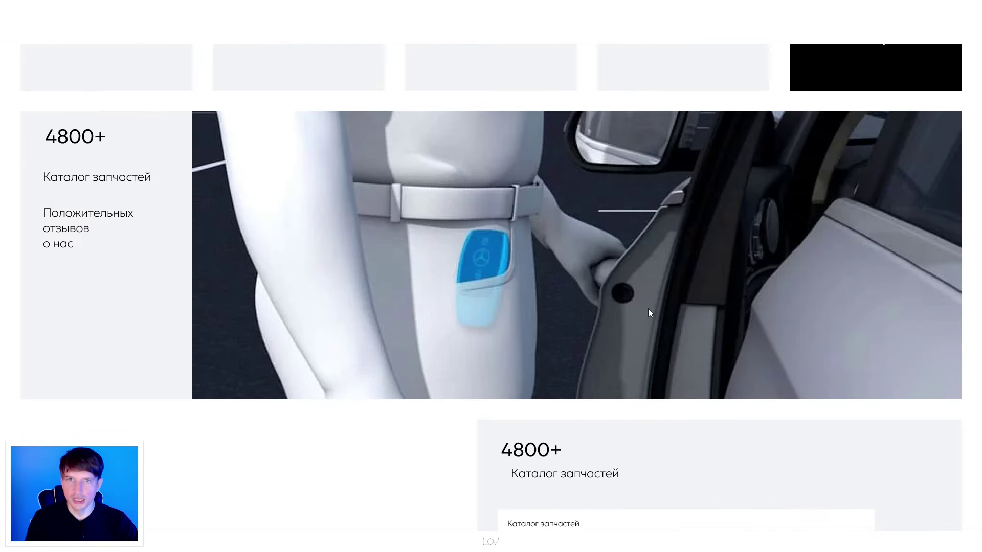
pyautogui.scroll(5, 650, 313)
pyautogui.scroll(10, 650, 313)
pyautogui.scroll(2, 651, 314)
pyautogui.scroll(-2, 651, 313)
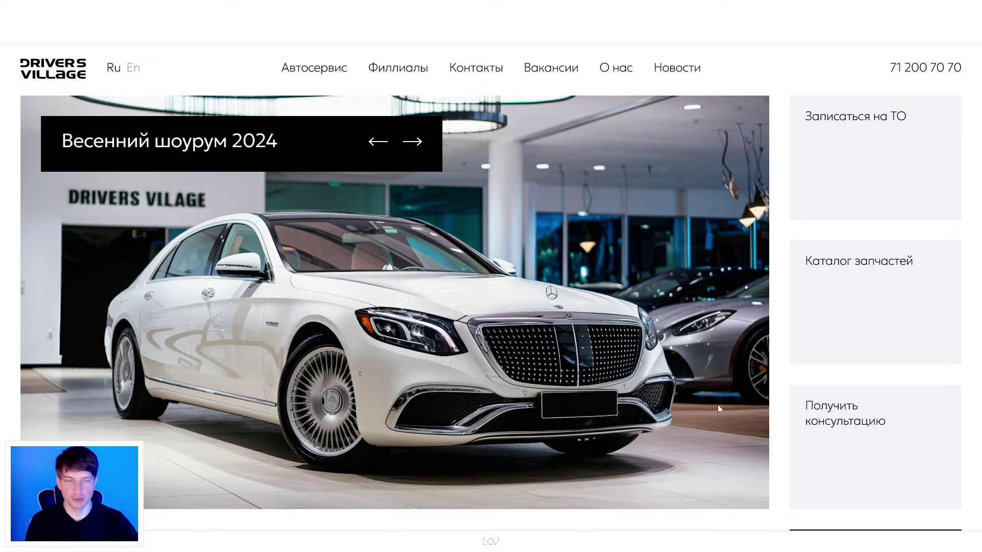
# - Scroll through the G-class section to review the three-field form panel and button
pyautogui.scroll(-7, 718, 406)
pyautogui.scroll(1, 346, 299)
pyautogui.scroll(4, 60, 232)
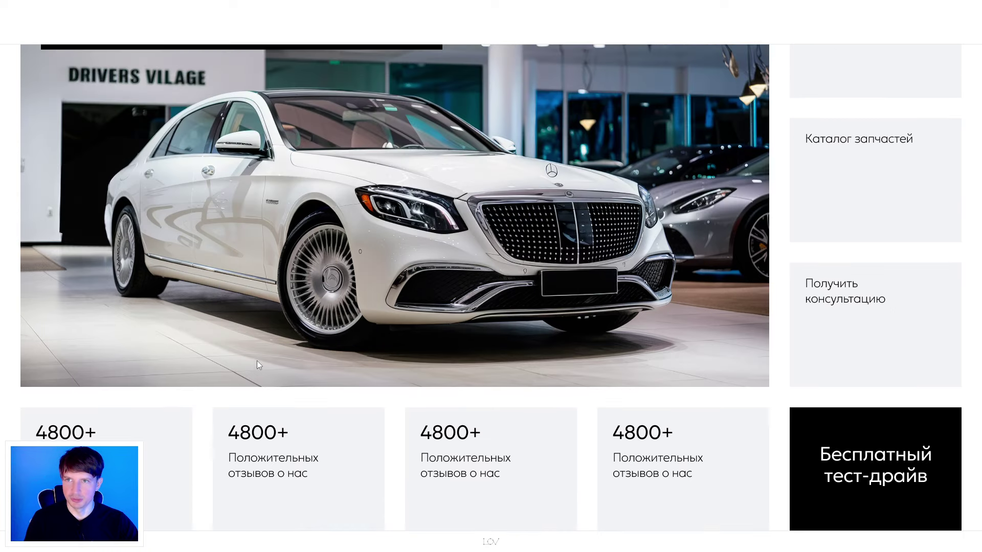
pyautogui.scroll(2, 291, 218)
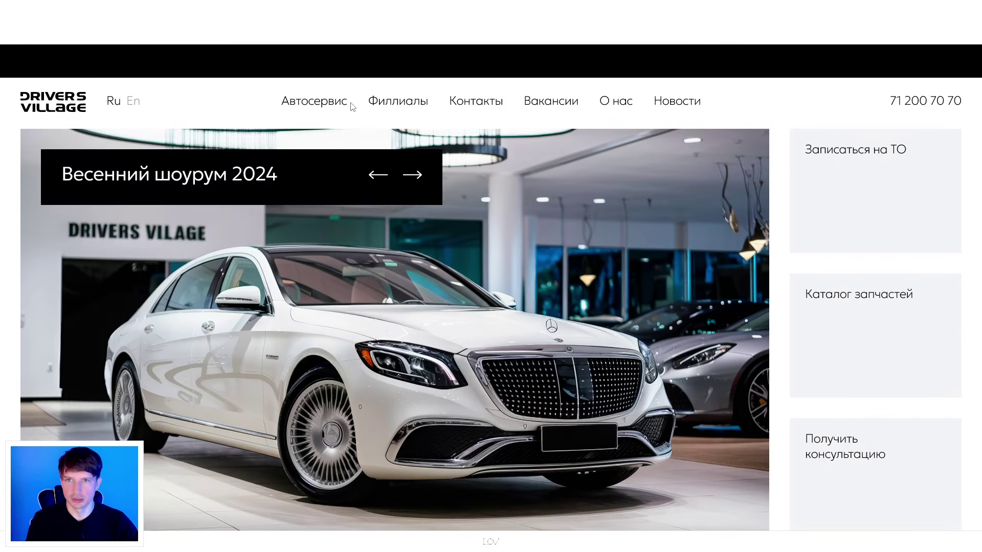
pyautogui.scroll(-3, 358, 231)
pyautogui.scroll(-5, 490, 234)
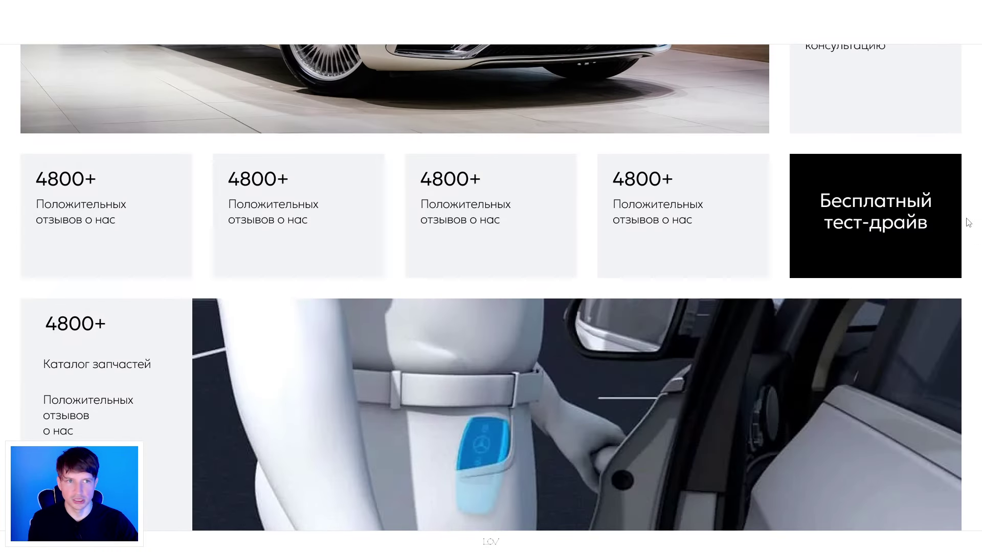
pyautogui.scroll(-3, 819, 266)
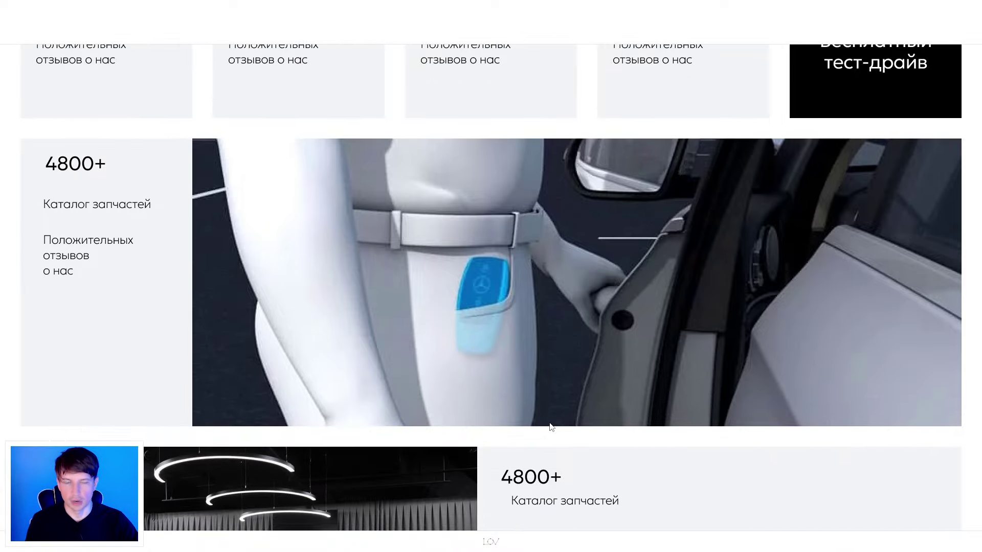
pyautogui.scroll(-6, 536, 407)
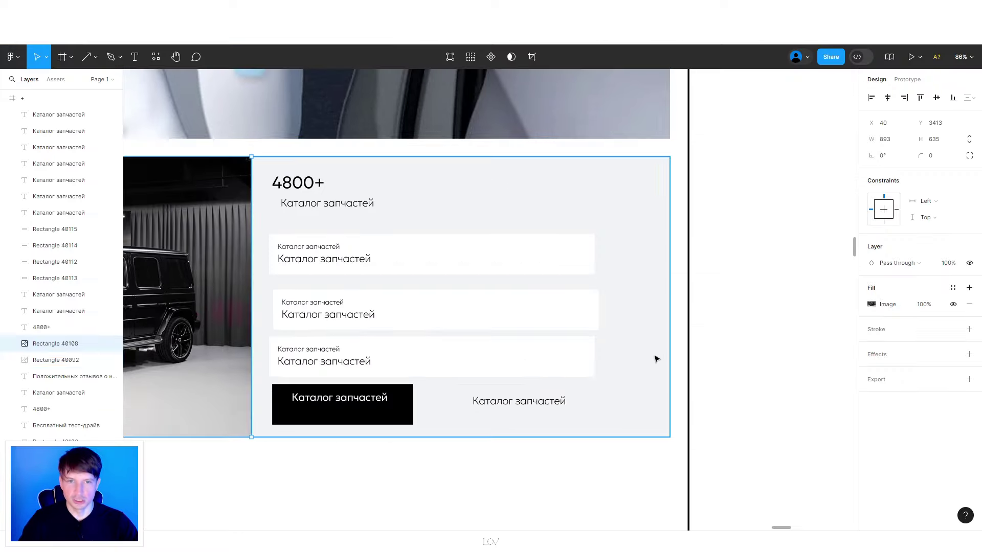
# - Replace the large text beside the black button with a small copy of the field label
pyautogui.click(518, 402)
pyautogui.press('Delete')
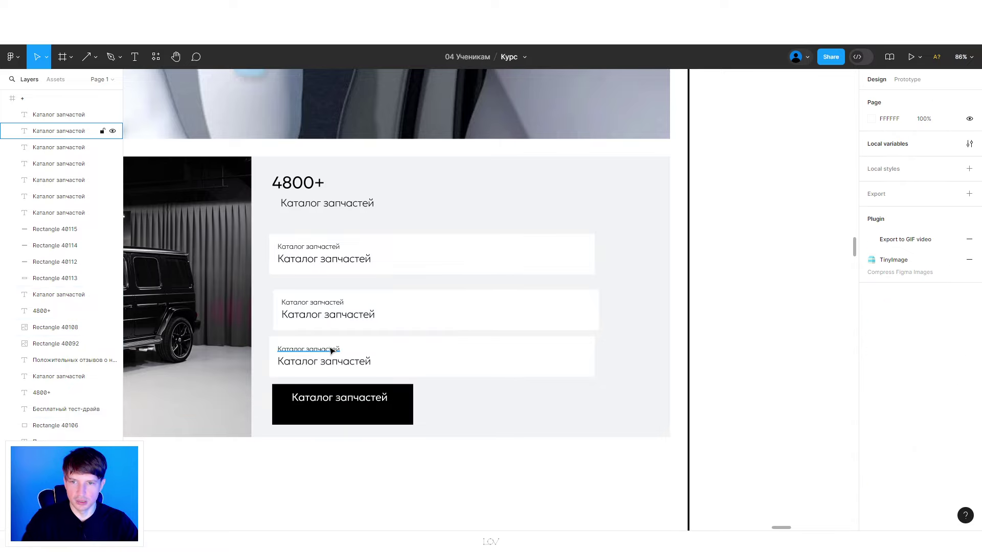
pyautogui.moveTo(318, 353); pyautogui.dragTo(468, 399)
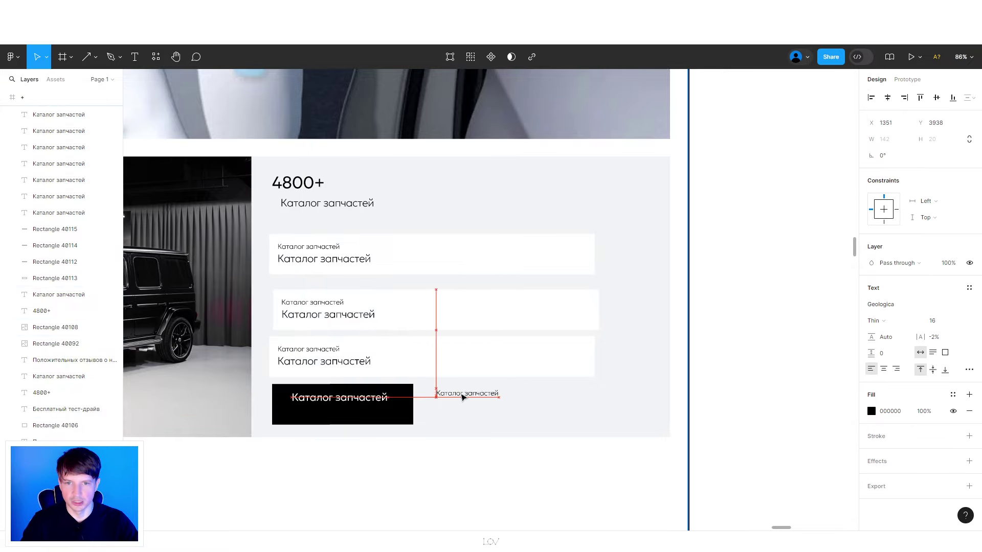
pyautogui.click(784, 423)
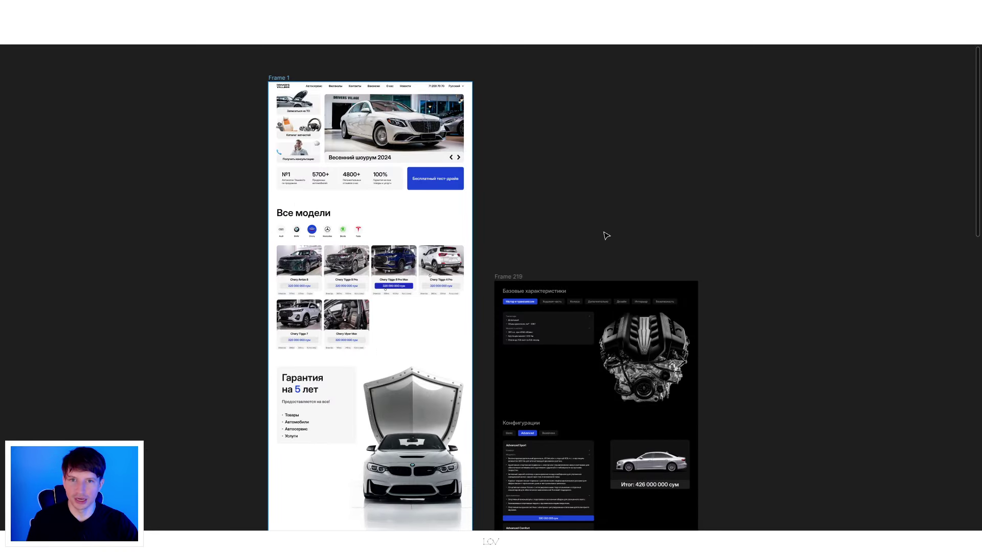
# - Scroll through Frame 1 and Frame 219, then back to the G-class form panel
pyautogui.scroll(-2, 624, 247)
pyautogui.scroll(-2, 767, 281)
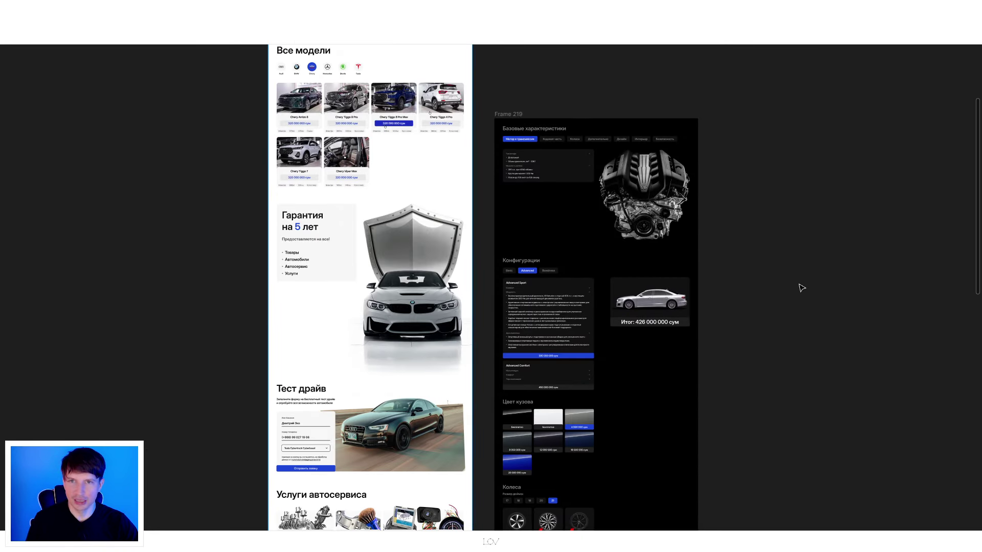
pyautogui.scroll(1, 769, 264)
pyautogui.scroll(2, 769, 264)
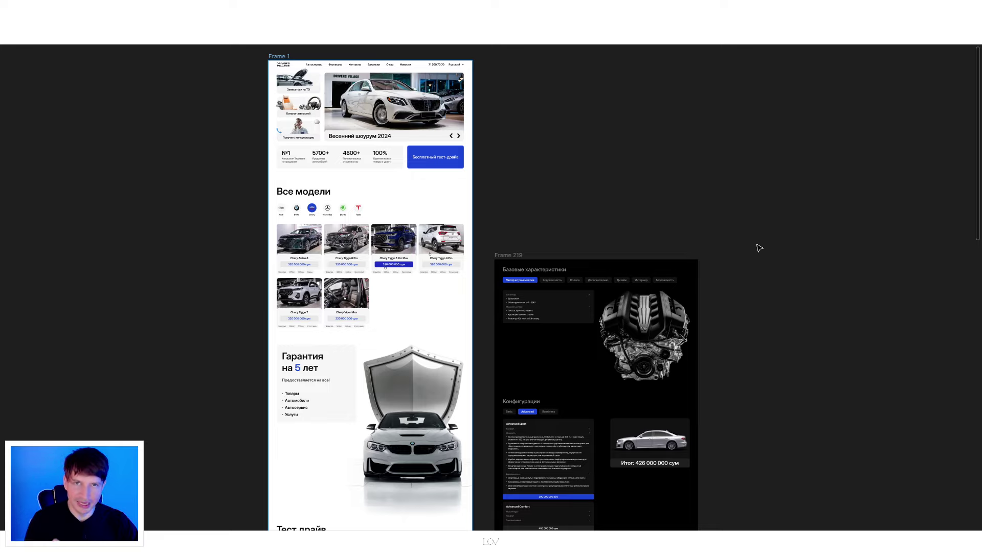
pyautogui.scroll(1, 696, 199)
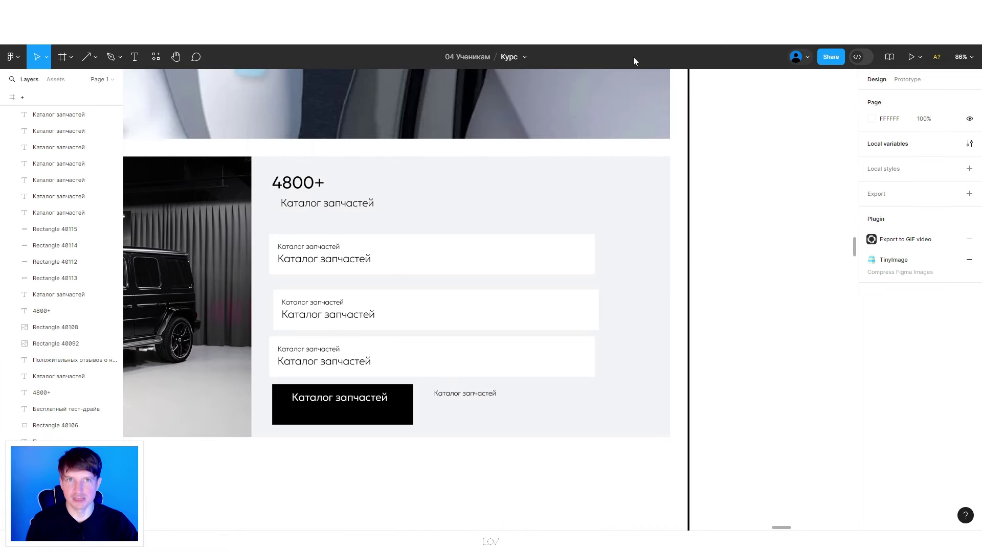
# - Hide the UI panels with Ctrl+\ and zoom out to compare the frames
pyautogui.hotkey('ctrl', '\\')
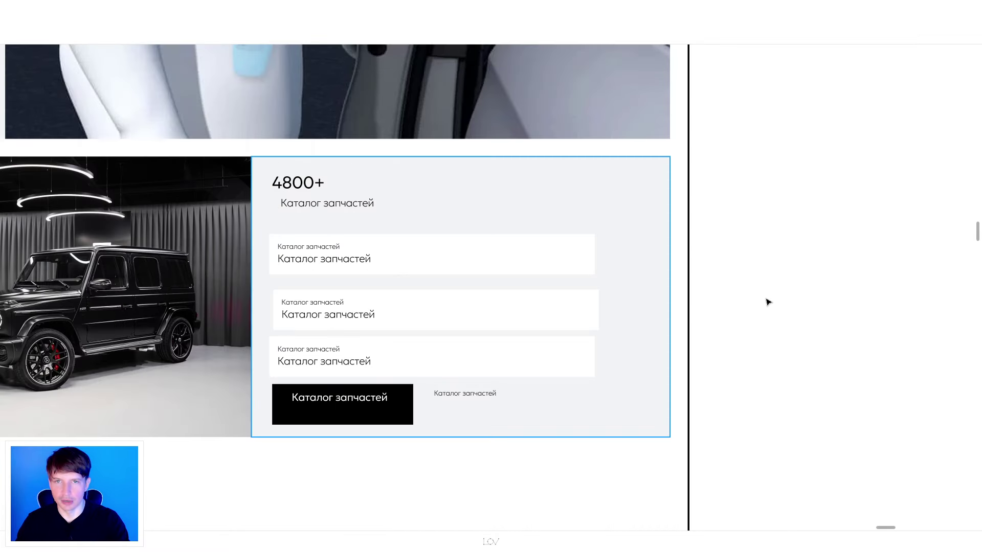
pyautogui.scroll(4, 573, 205)
pyautogui.hscroll(-3, 572, 204)
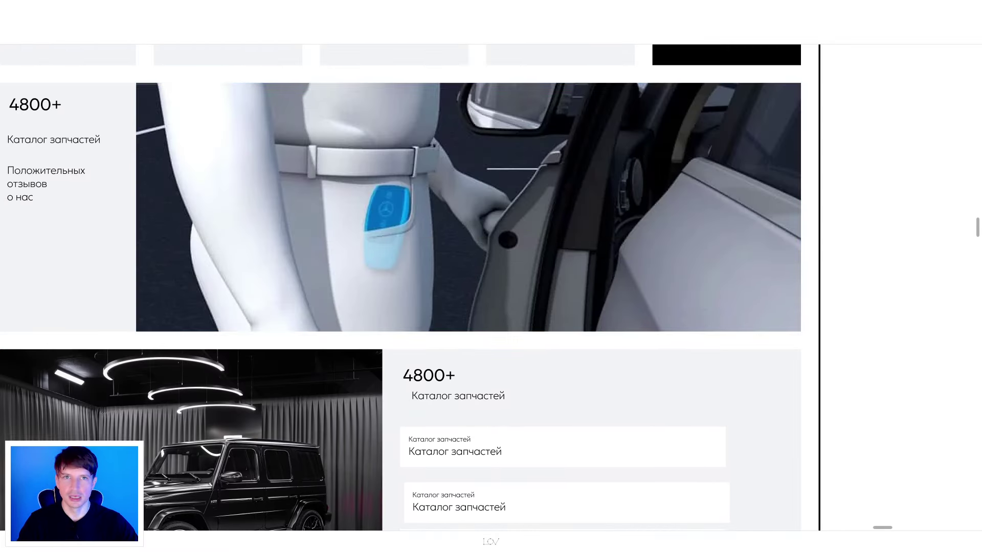
pyautogui.hscroll(-3, 673, 258)
pyautogui.scroll(2, 673, 258)
pyautogui.scroll(5, 673, 257)
pyautogui.scroll(3, 673, 257)
pyautogui.scroll(4, 670, 255)
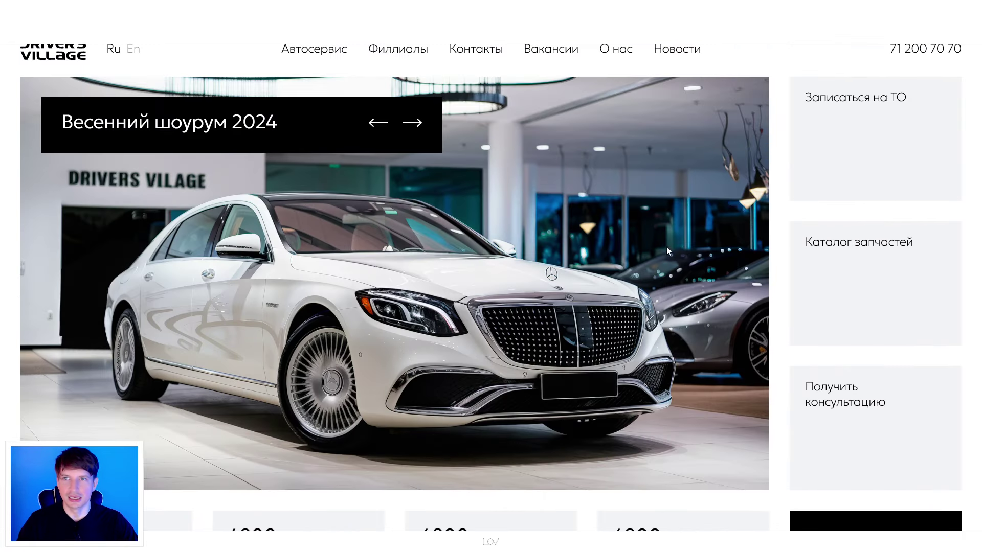
pyautogui.scroll(1, 665, 243)
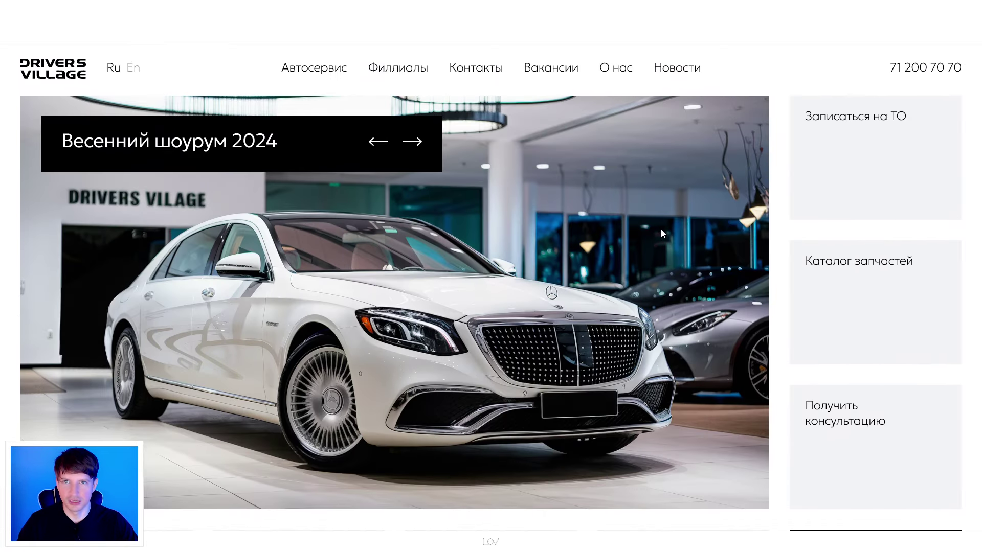
# - Zoom into the redesigned Drivers Village hero with the white Mercedes and service cards
pyautogui.scroll(-10, 639, 231)
pyautogui.scroll(-5, 593, 220)
pyautogui.scroll(10, 588, 317)
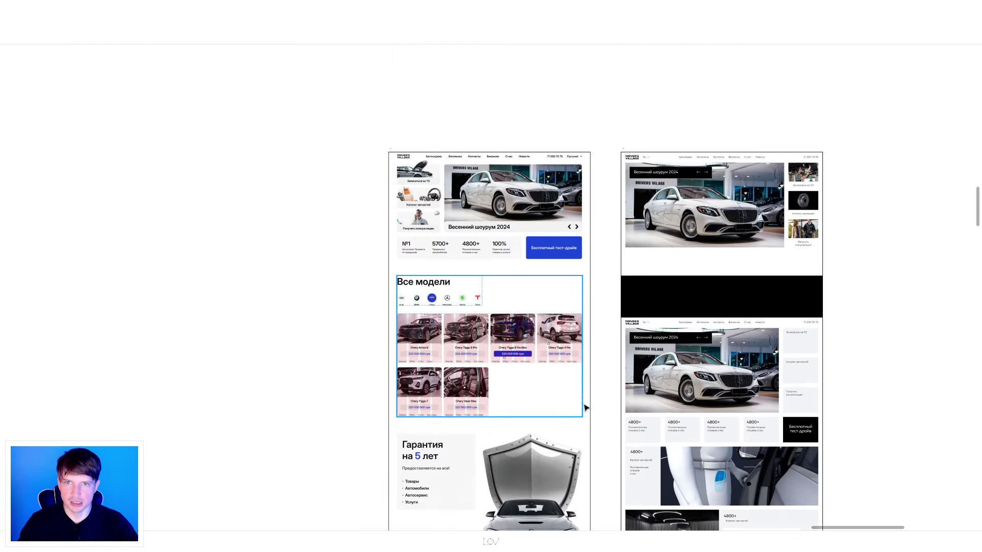
pyautogui.scroll(5, 517, 215)
pyautogui.scroll(3, 513, 210)
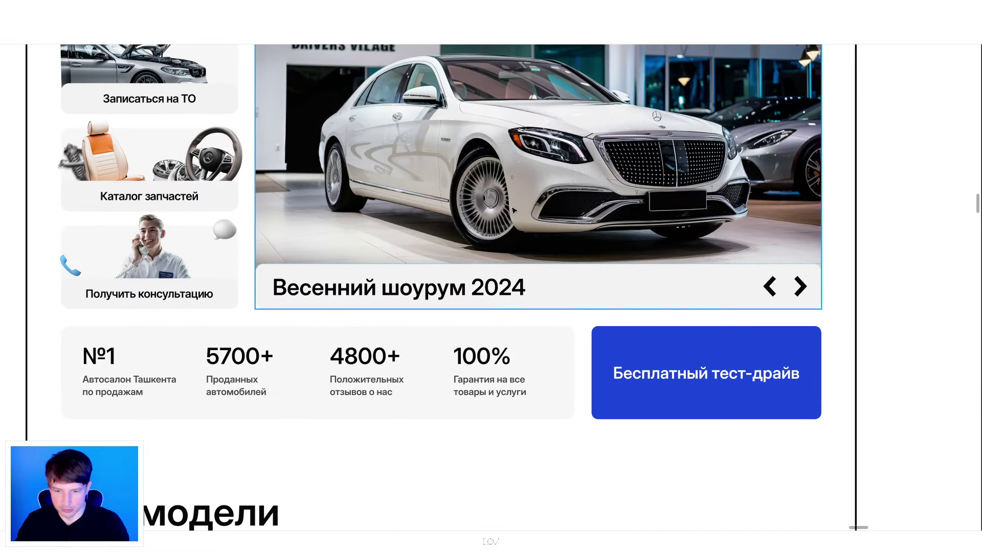
pyautogui.scroll(2, 513, 210)
pyautogui.scroll(2, 641, 243)
pyautogui.scroll(2, 642, 243)
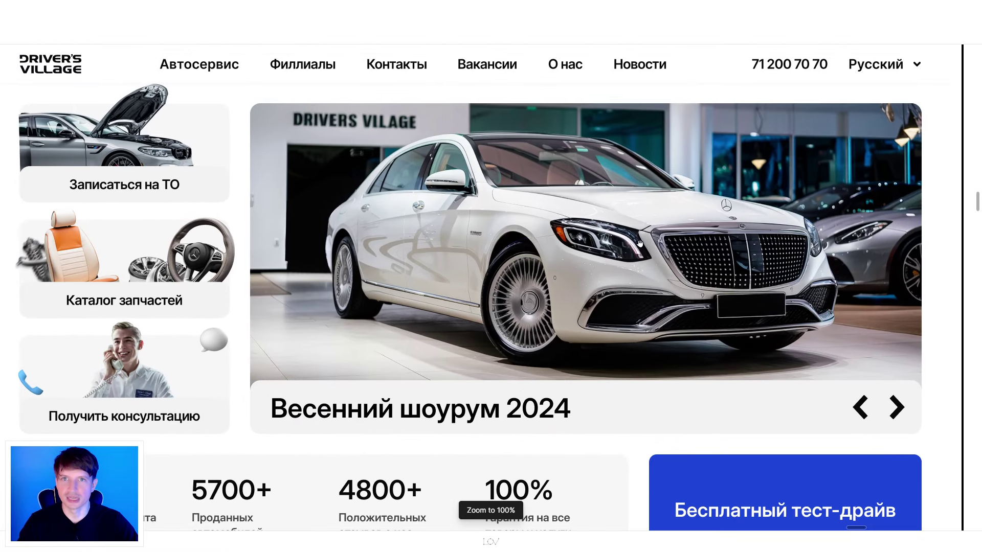
pyautogui.hscroll(-1, 660, 225)
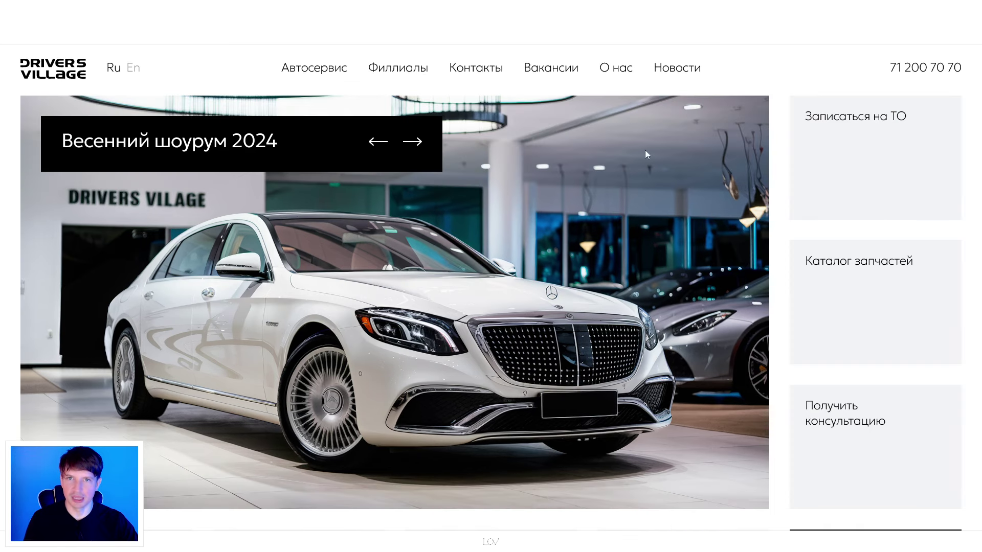
pyautogui.scroll(-5, 648, 205)
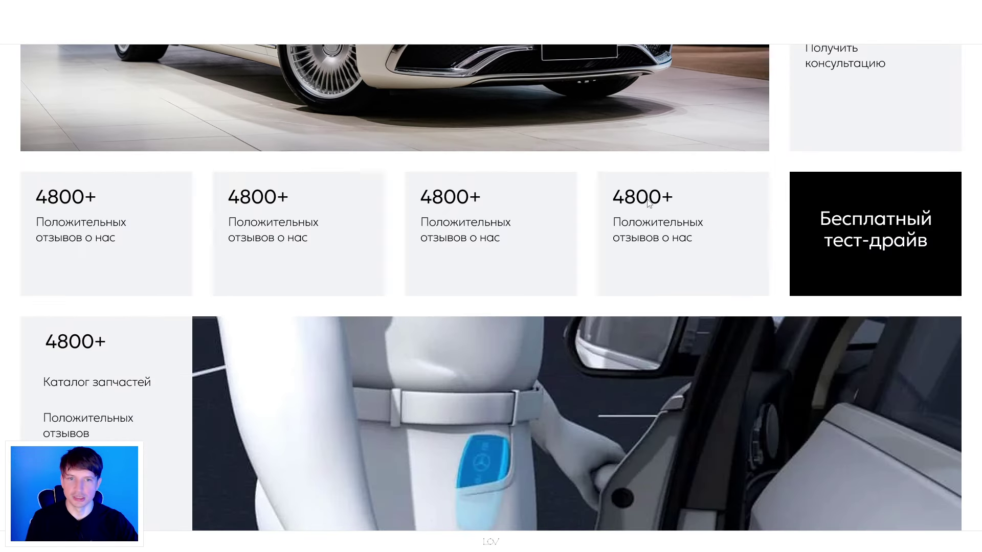
pyautogui.scroll(-7, 649, 201)
pyautogui.scroll(5, 648, 200)
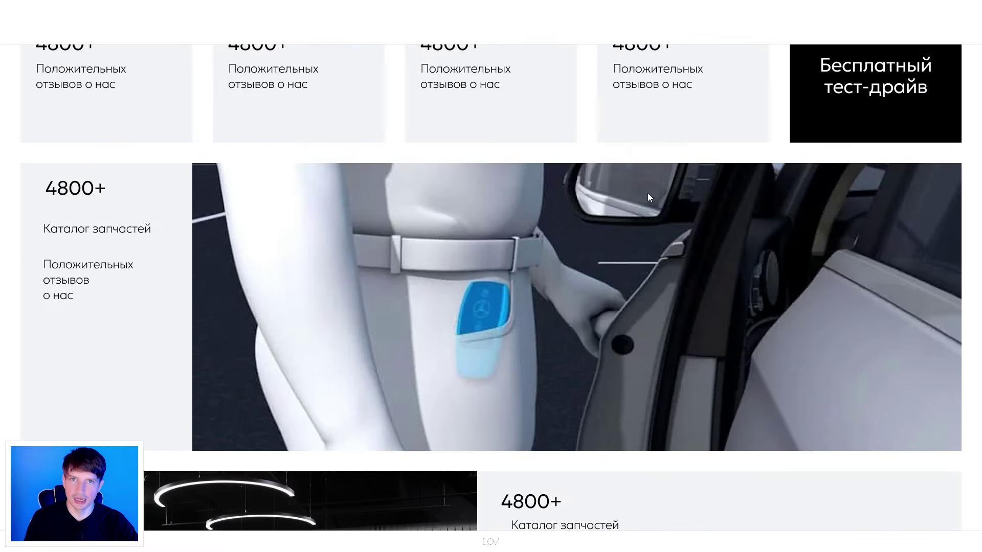
pyautogui.scroll(6, 647, 193)
pyautogui.scroll(2, 640, 194)
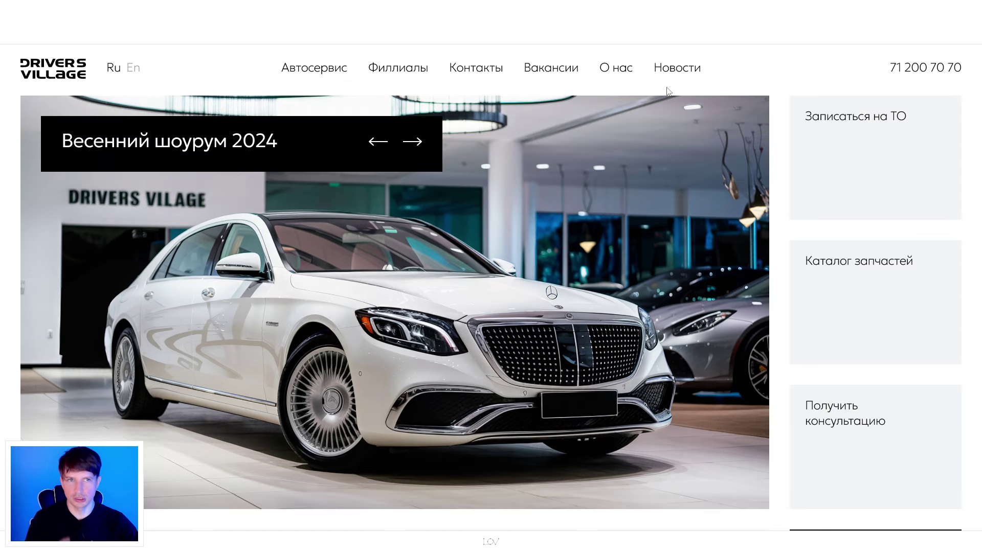
pyautogui.scroll(-10, 649, 259)
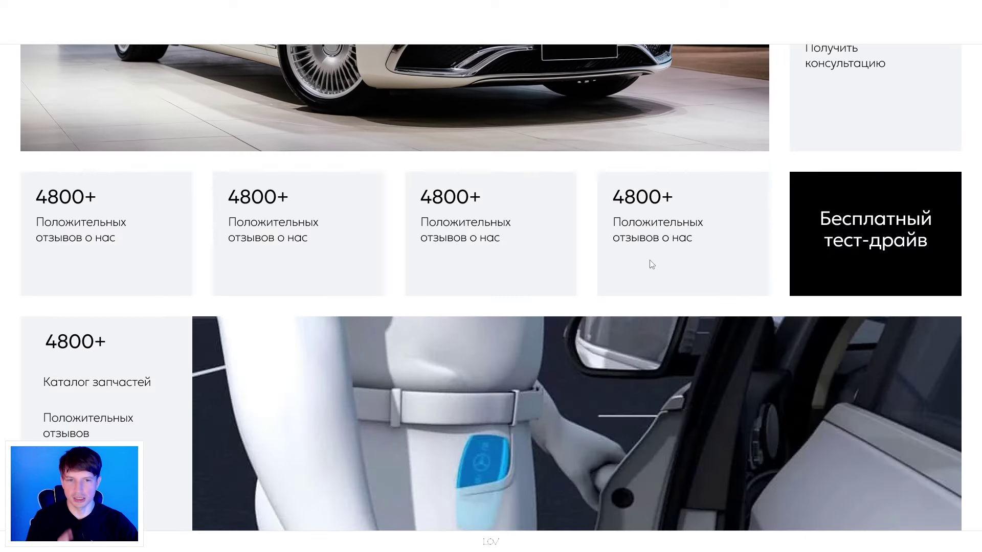
pyautogui.scroll(-4, 310, 260)
pyautogui.scroll(-4, 501, 454)
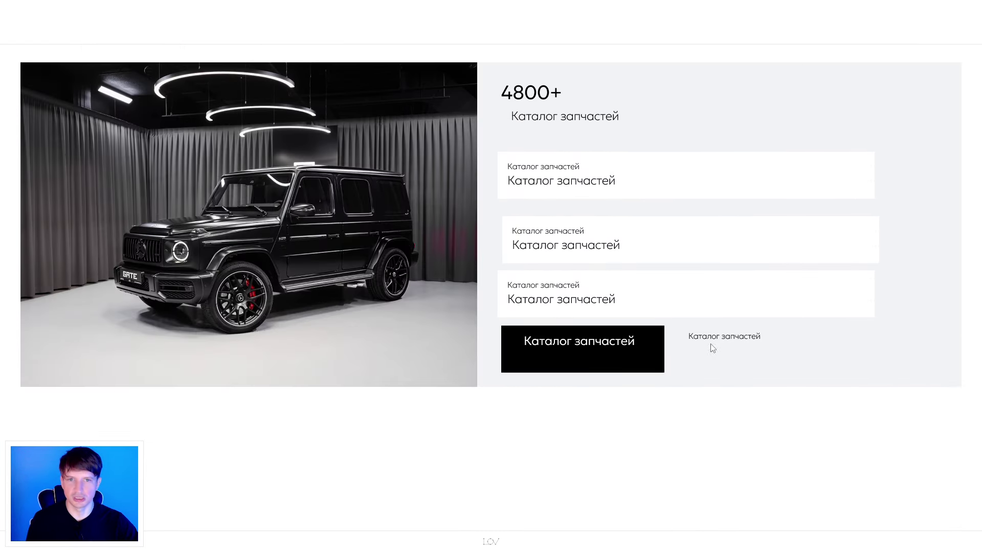
pyautogui.scroll(6, 547, 445)
pyautogui.scroll(5, 545, 409)
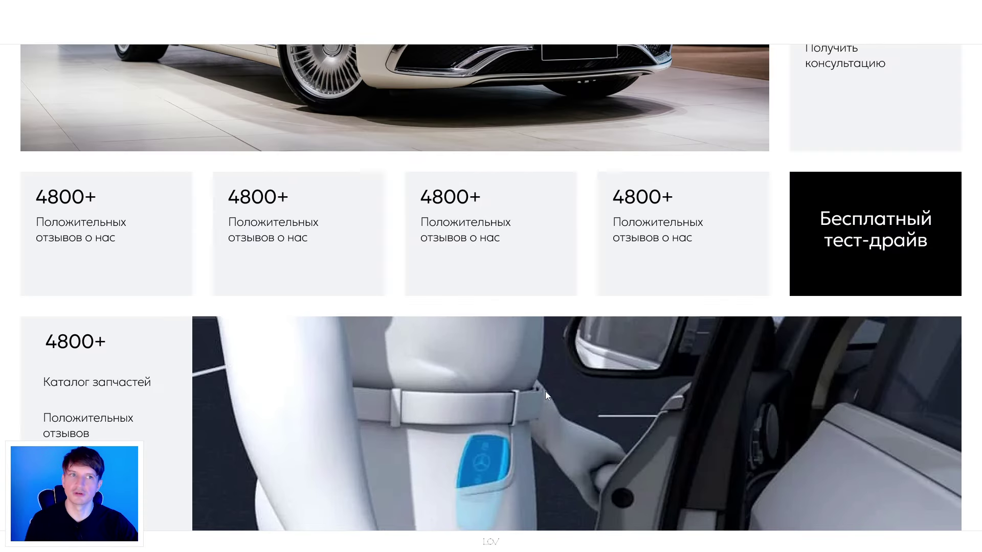
pyautogui.scroll(1, 554, 341)
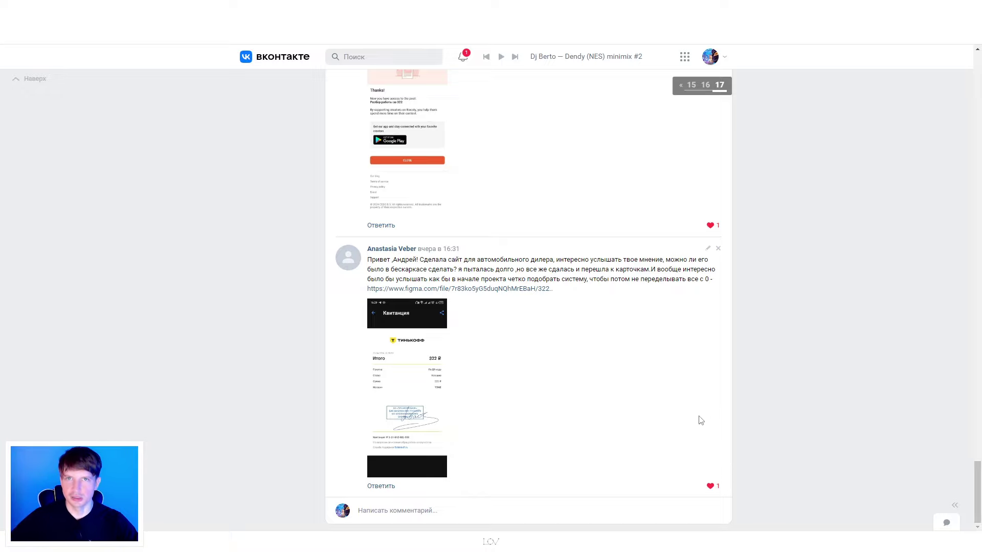
pyautogui.hotkey('alt', 'Left')
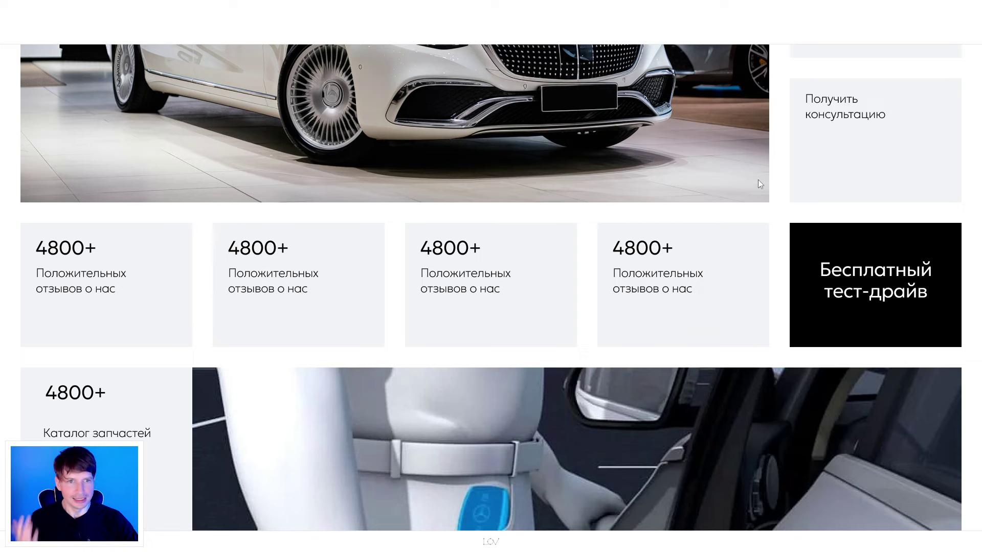
pyautogui.scroll(5, 685, 137)
pyautogui.scroll(2, 664, 256)
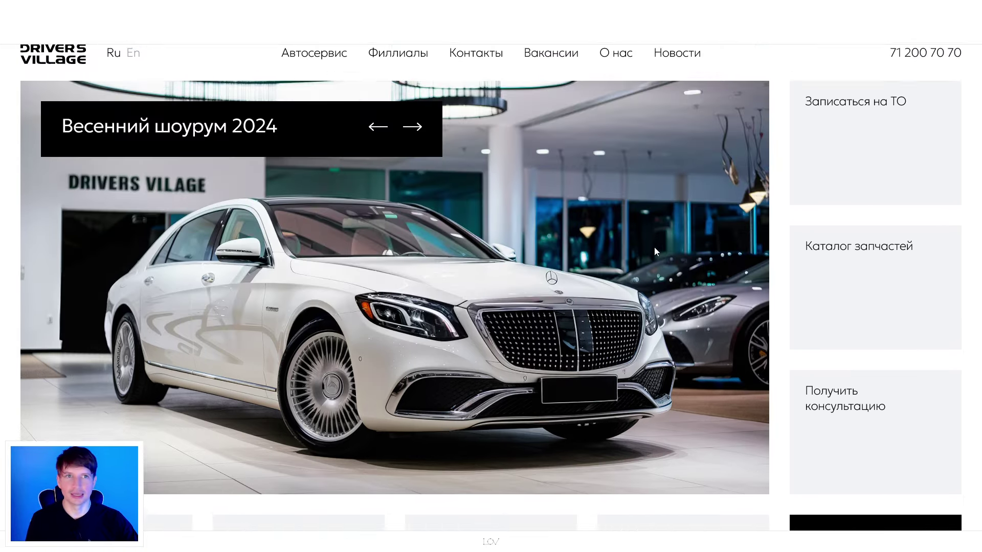